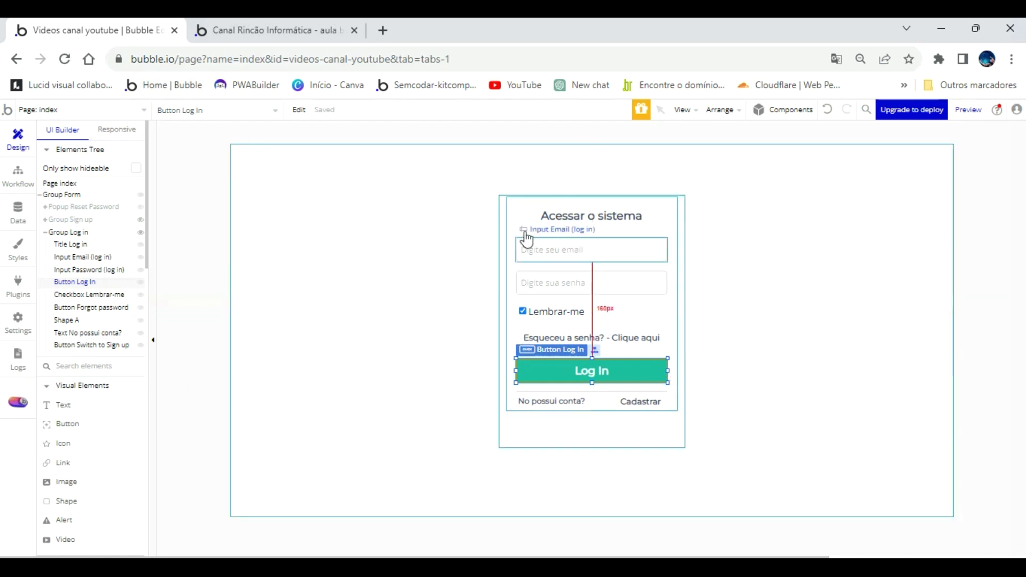
Select Group Sign up on the canvas, then bring up the app's live login page.
{"action": "left_click", "coordinate": [506, 212]}
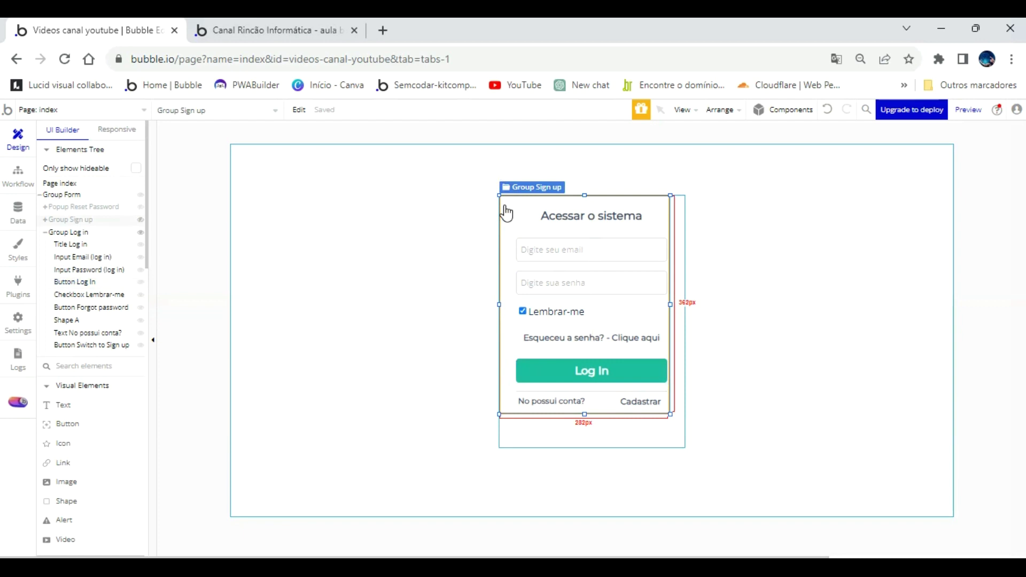
{"action": "left_click", "coordinate": [297, 27]}
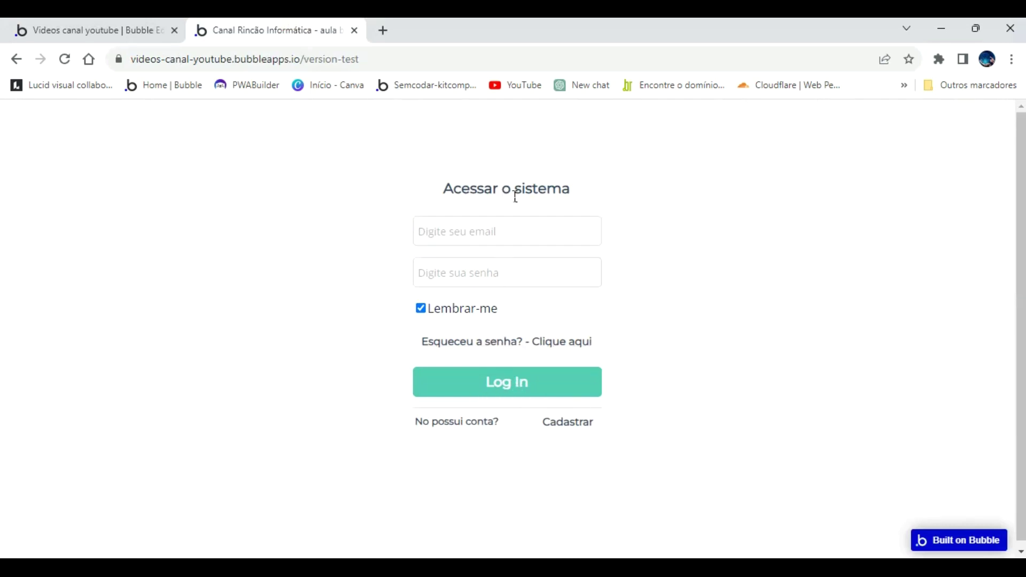
Toggle between the sign-up and login forms, ending with focus in the sign-up email field.
{"action": "left_click", "coordinate": [553, 425]}
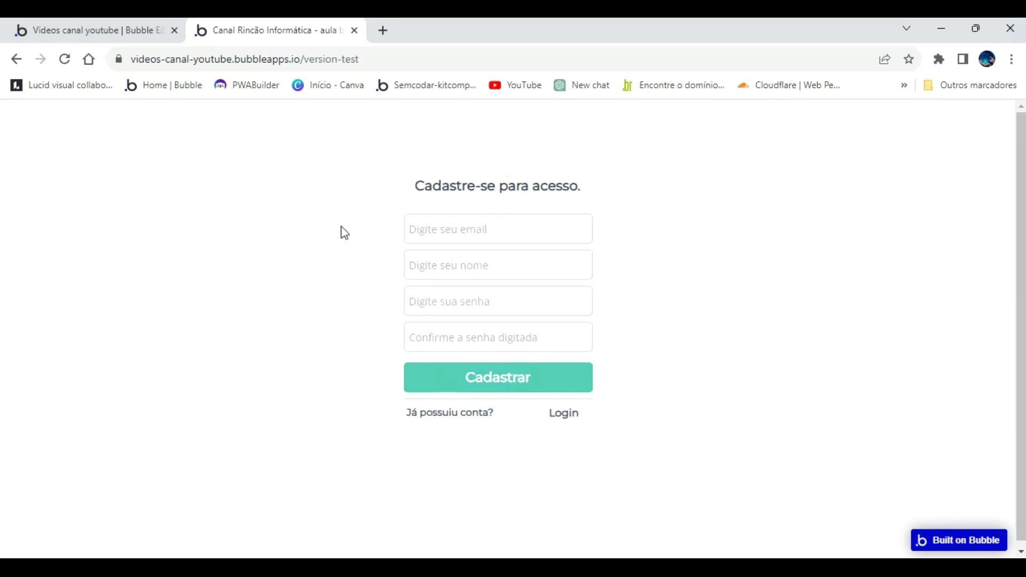
{"action": "left_click", "coordinate": [563, 418]}
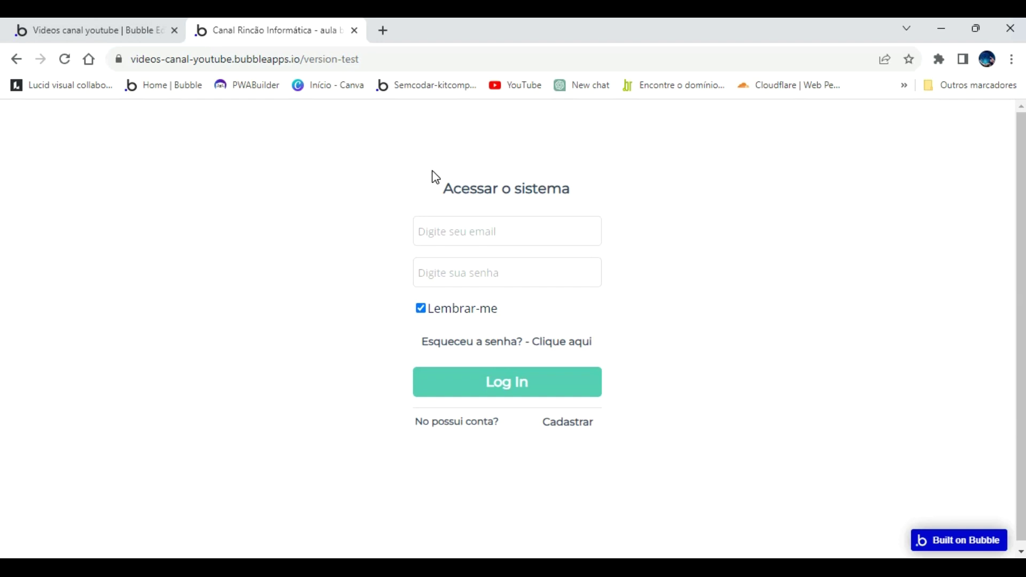
{"action": "left_click", "coordinate": [575, 278]}
{"action": "left_click", "coordinate": [574, 423]}
{"action": "left_click", "coordinate": [517, 222]}
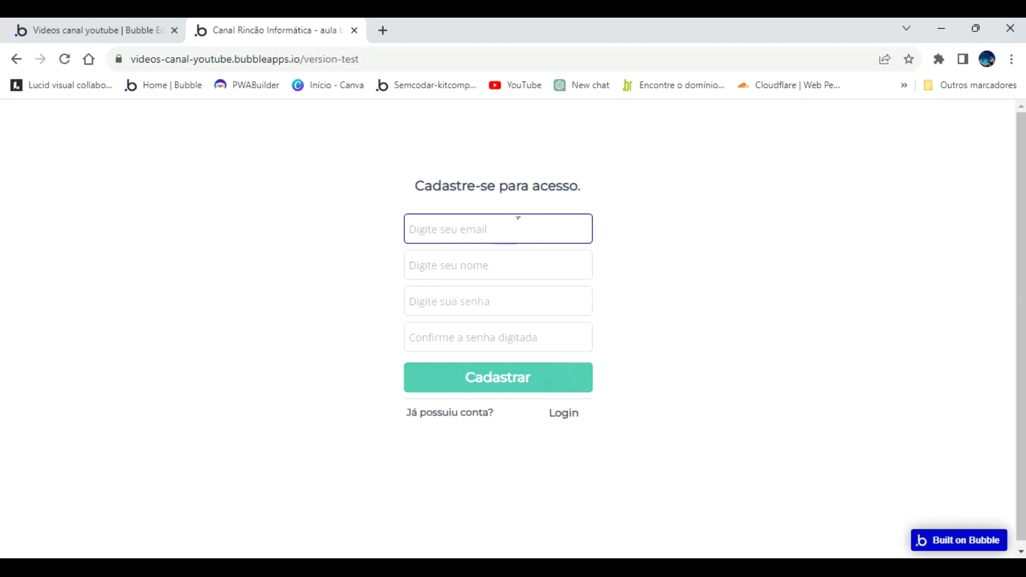
Inspect the Button Cadastrar workflow's 'Sign the user up' and 'Go to page estoque' steps, then return to the preview.
{"action": "left_click", "coordinate": [110, 30]}
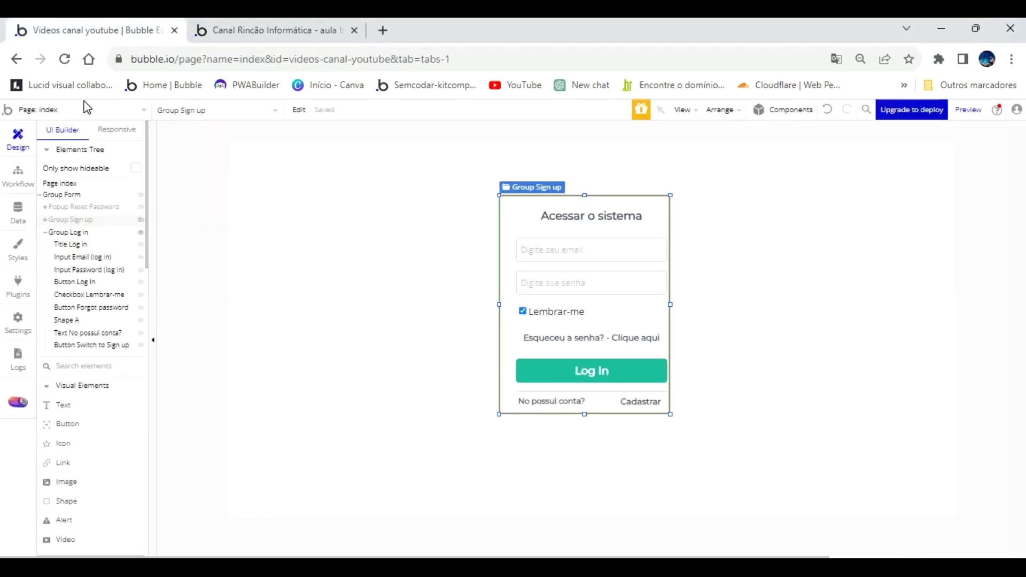
{"action": "left_click", "coordinate": [19, 172]}
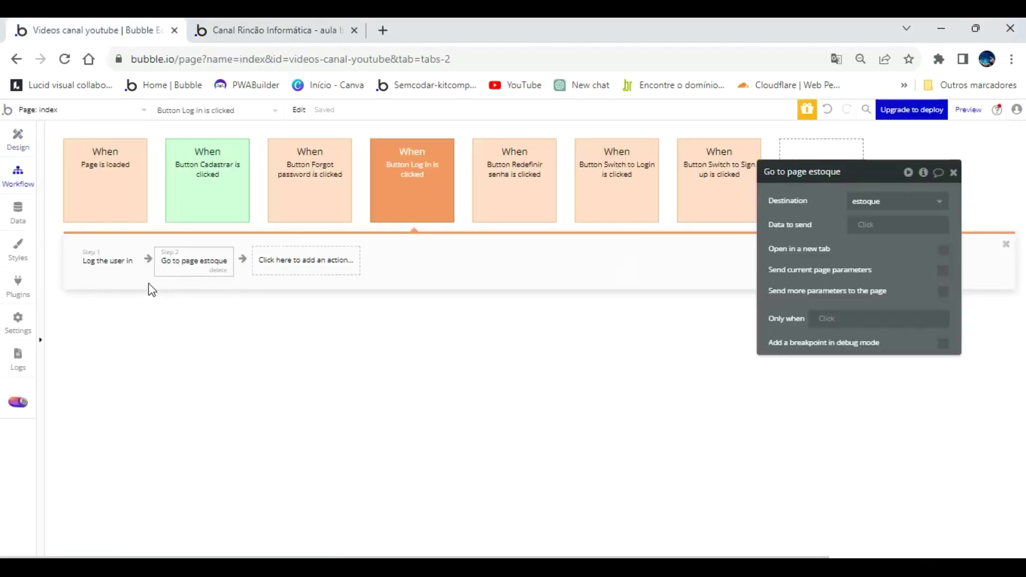
{"action": "left_click", "coordinate": [217, 207]}
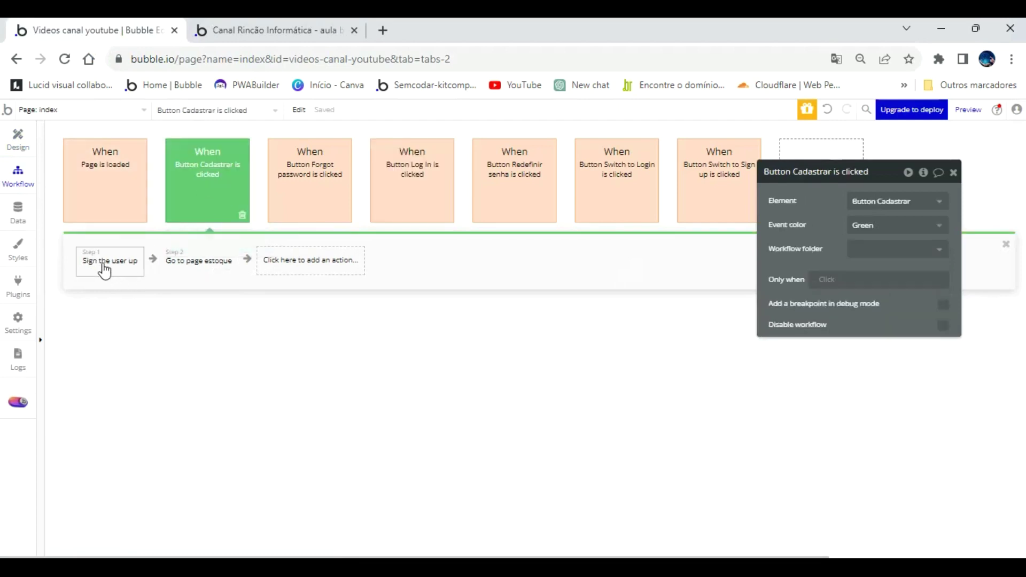
{"action": "left_click", "coordinate": [119, 266]}
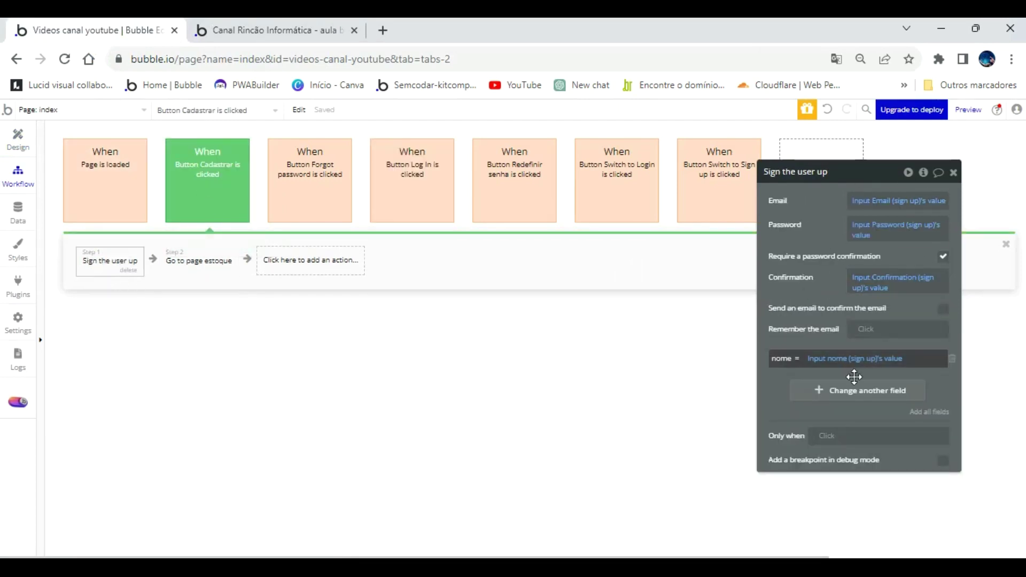
{"action": "left_click", "coordinate": [220, 263]}
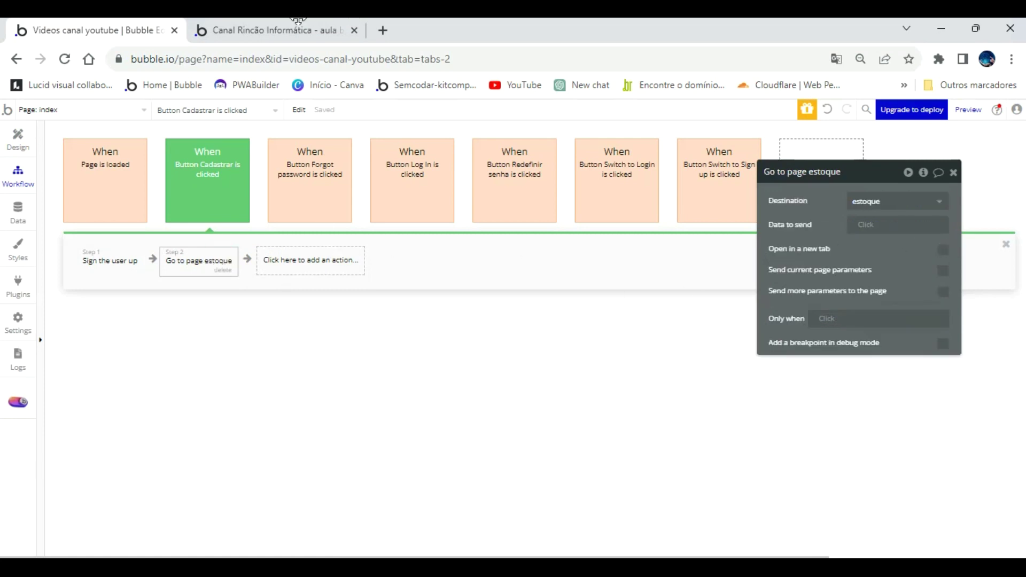
{"action": "left_click", "coordinate": [278, 24]}
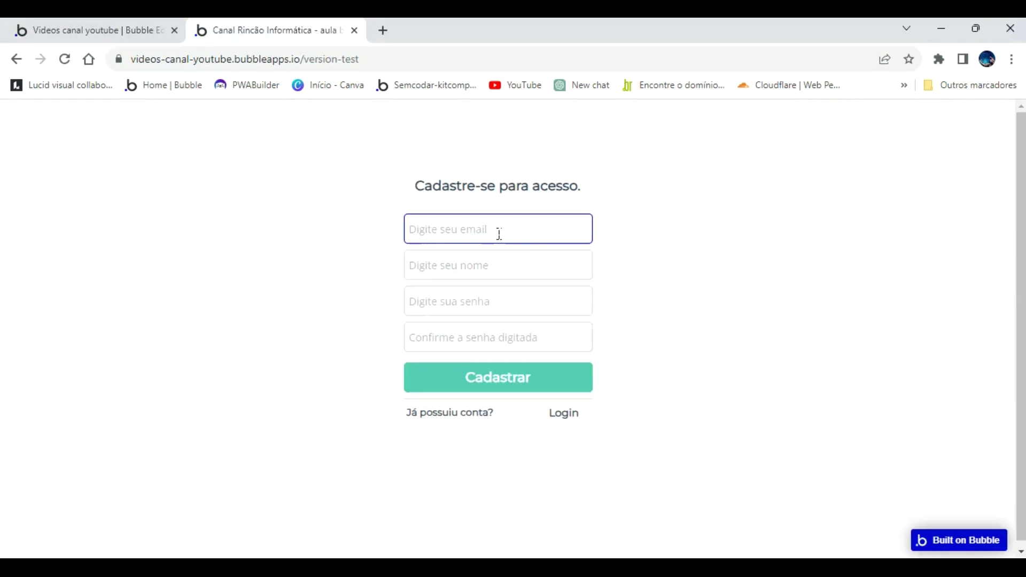
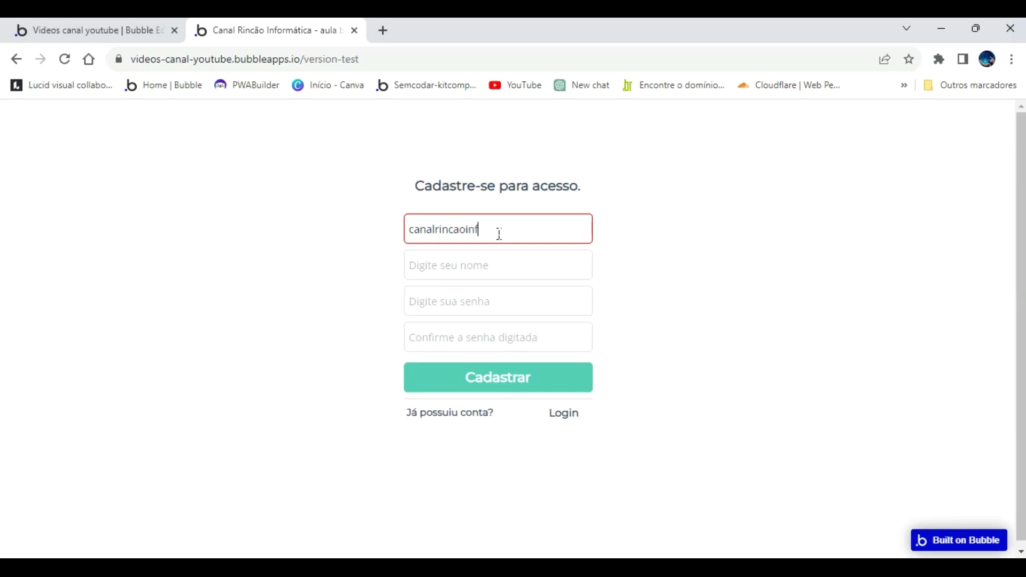
Fill the sign-up form with an email, the user's name and a matching password, and submit it.
{"action": "key", "text": "Tab"}
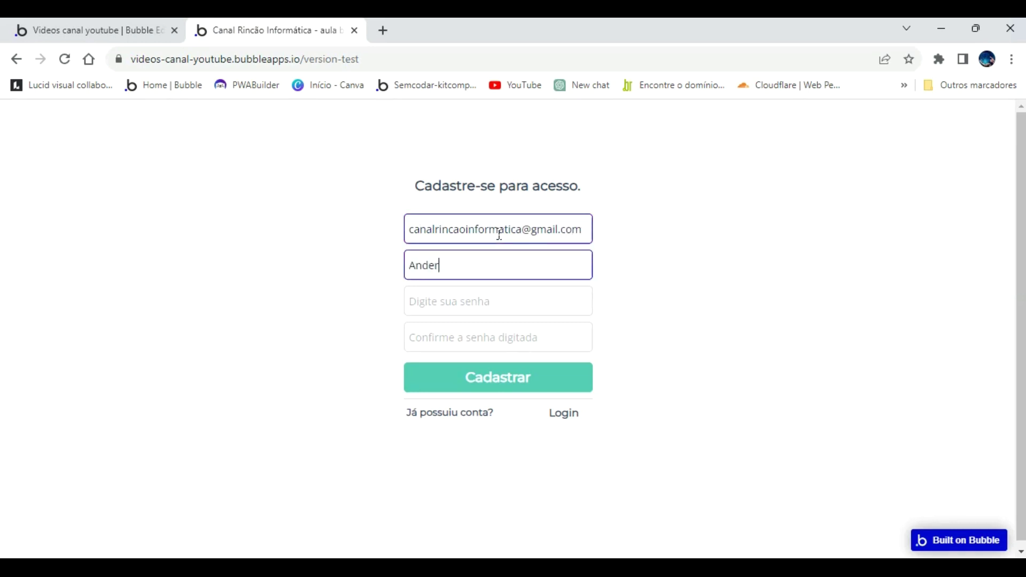
{"action": "key", "text": "Tab"}
{"action": "key", "text": "Tab"}
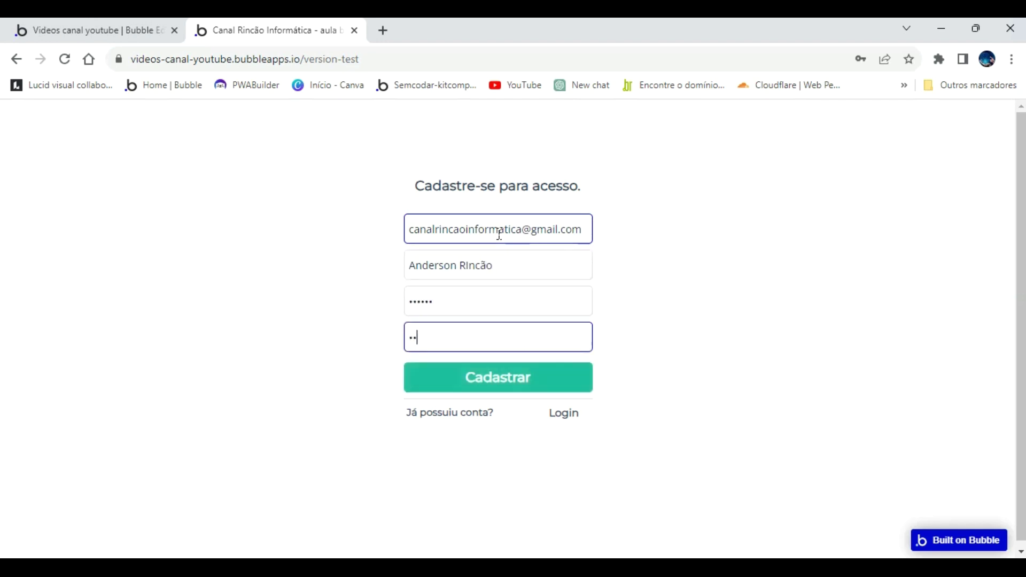
{"action": "key", "text": "Return"}
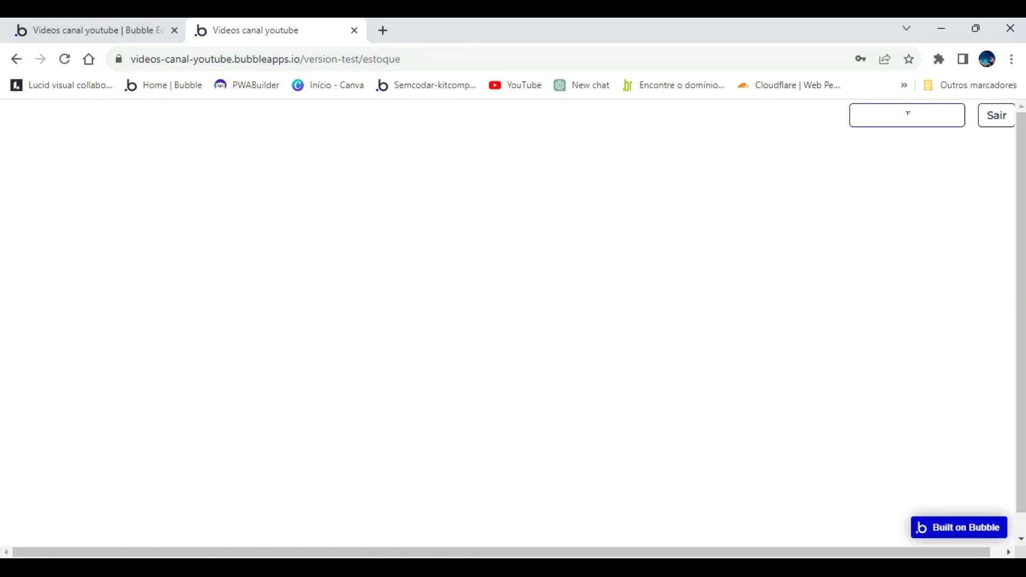
Open the estoque page's logged-in user name input and check the User data type's fields.
{"action": "left_click", "coordinate": [137, 33]}
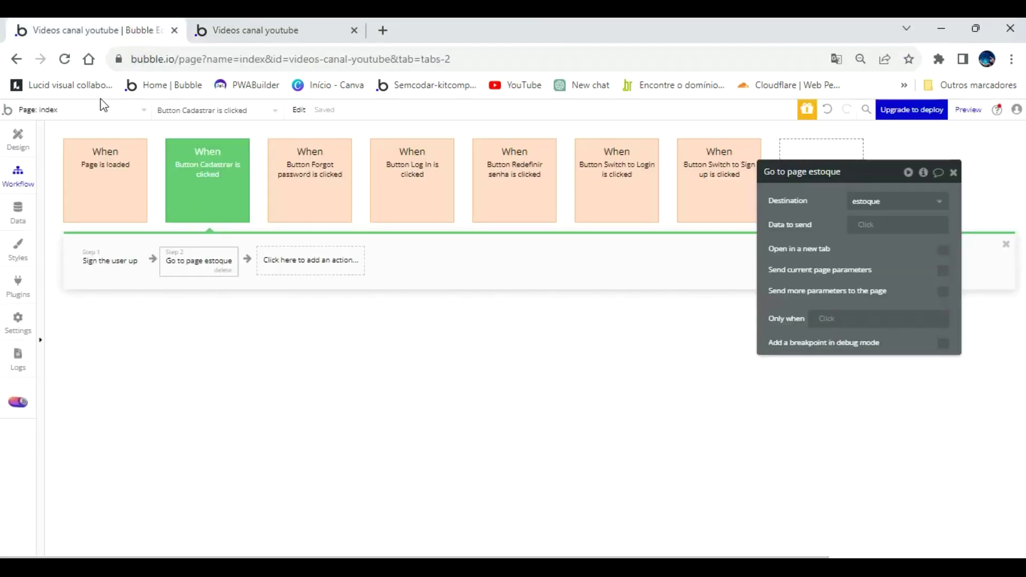
{"action": "left_click", "coordinate": [133, 110]}
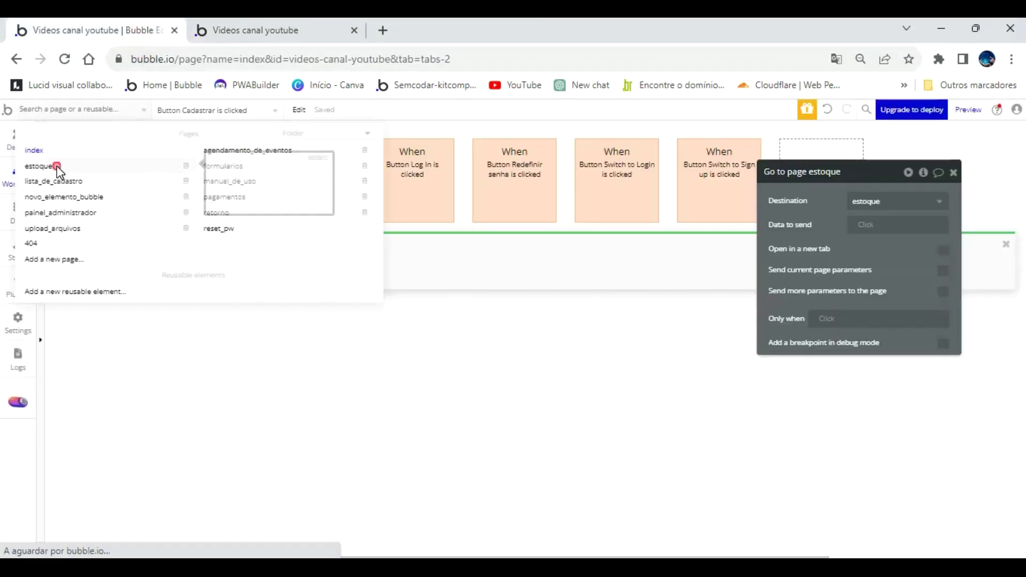
{"action": "left_click", "coordinate": [43, 166]}
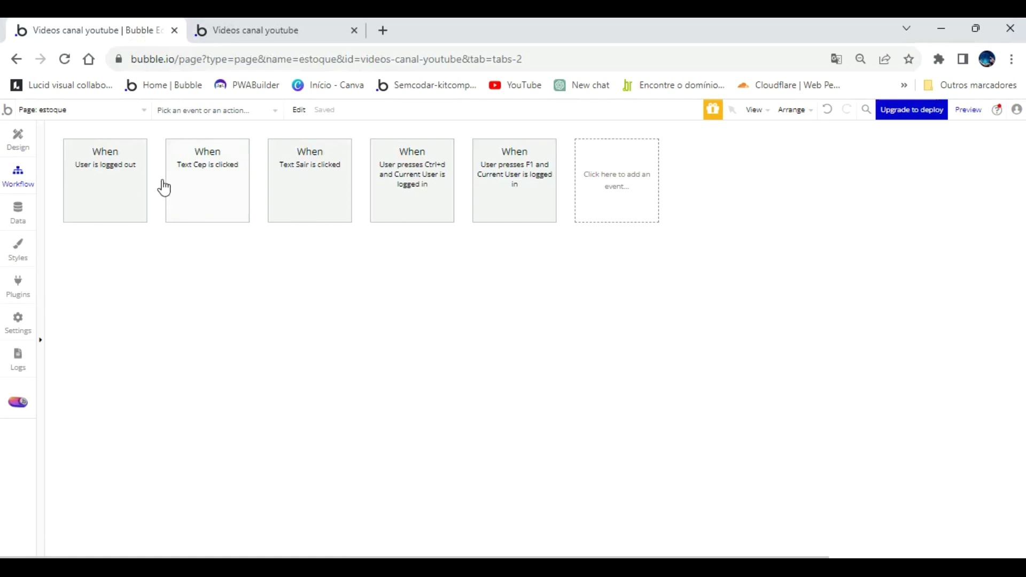
{"action": "left_click", "coordinate": [22, 137]}
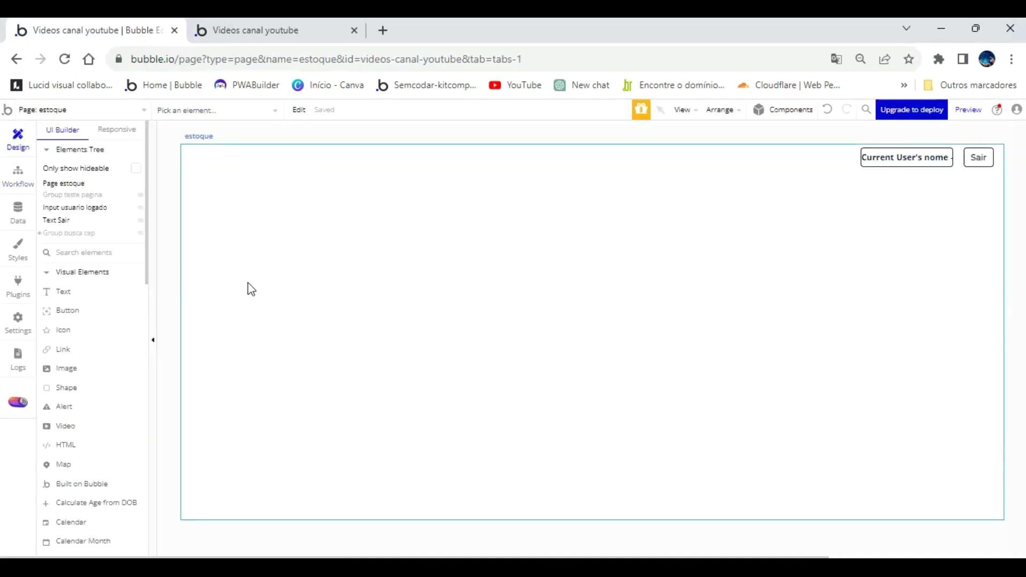
{"action": "left_click", "coordinate": [913, 156]}
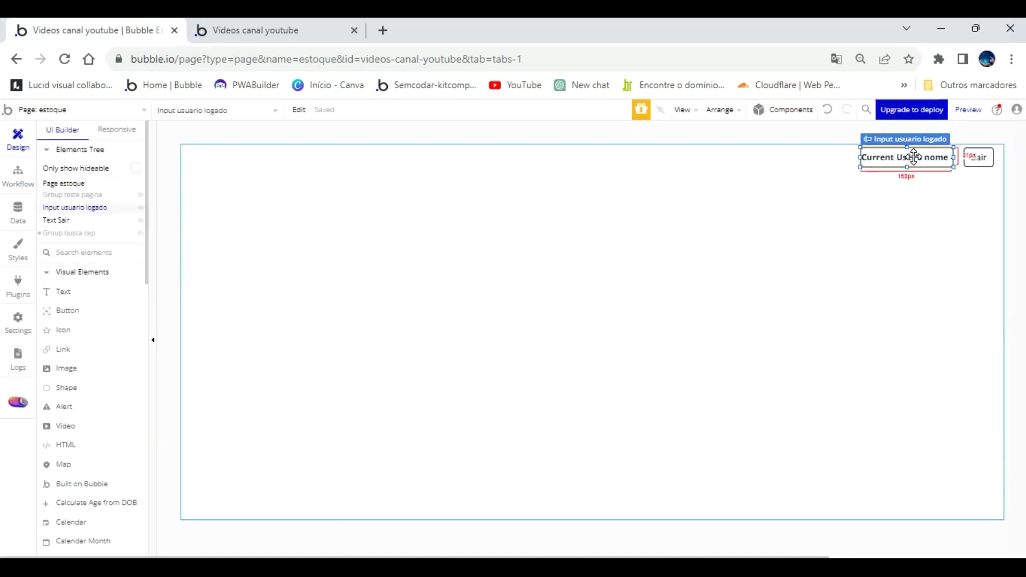
{"action": "double_click", "coordinate": [914, 157]}
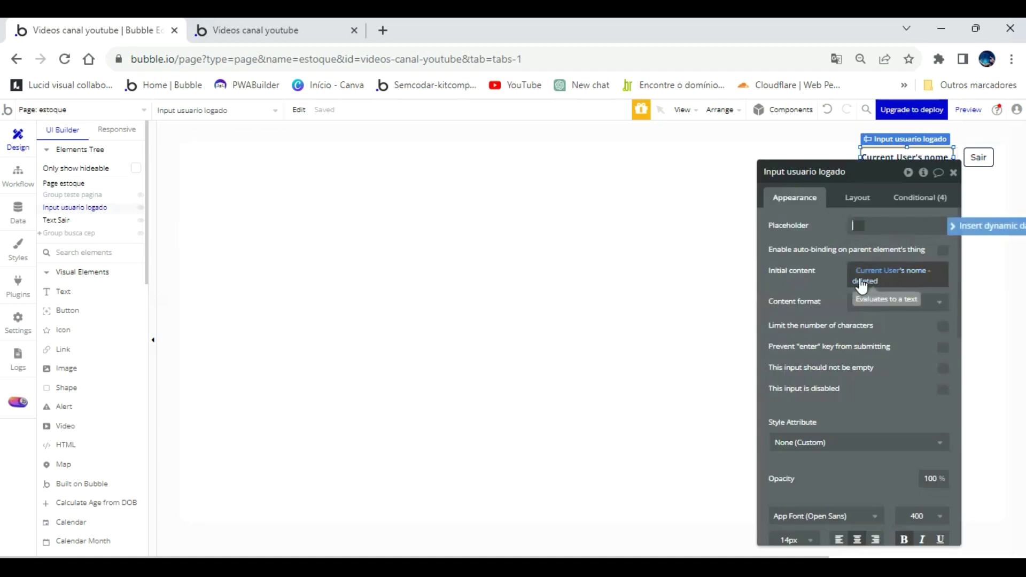
{"action": "left_click", "coordinate": [17, 211]}
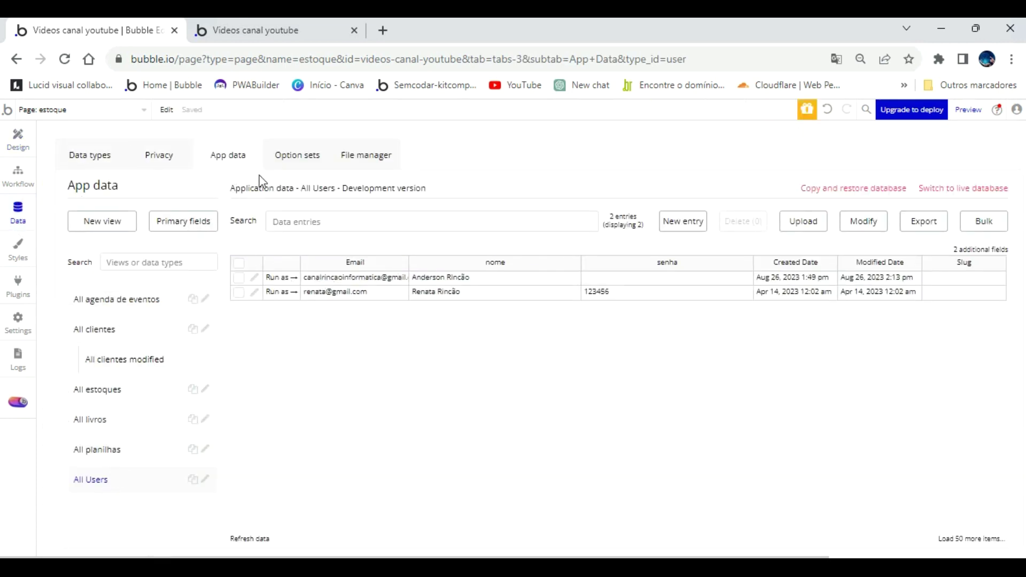
{"action": "left_click", "coordinate": [72, 154]}
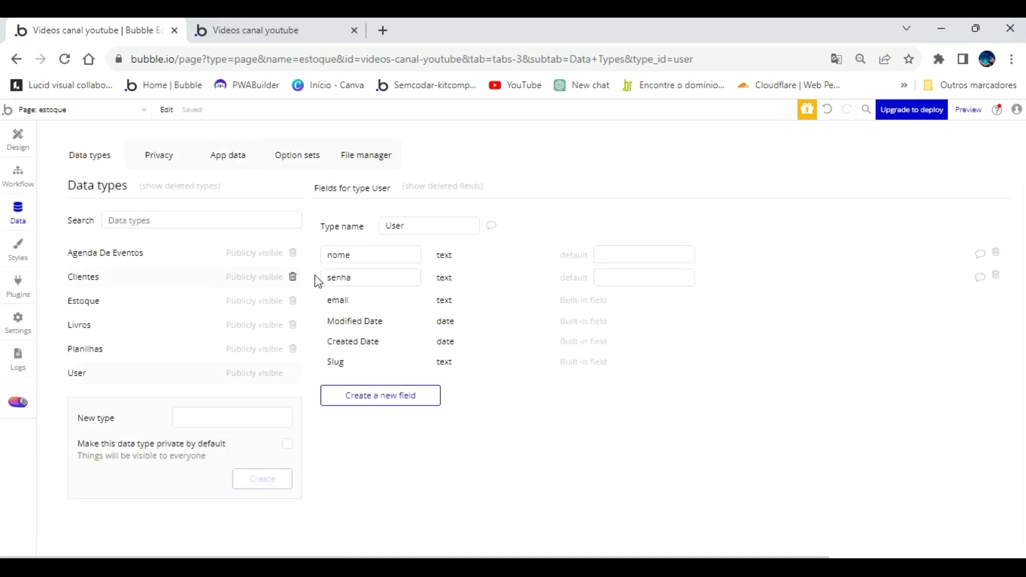
{"action": "left_click", "coordinate": [17, 144]}
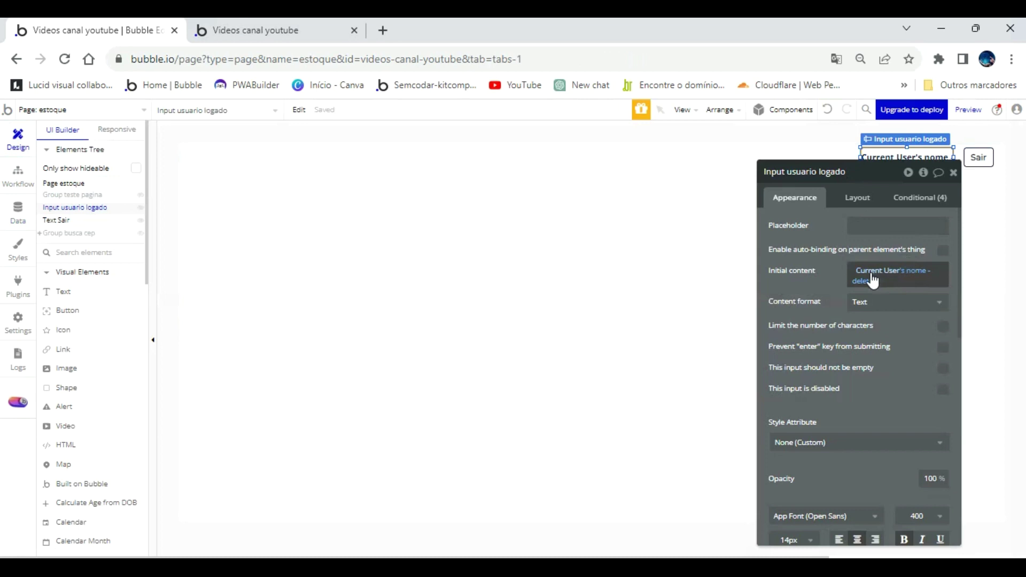
Replace the input's initial content with Current User's nome and reload the app preview.
{"action": "left_click", "coordinate": [874, 280]}
{"action": "left_click", "coordinate": [897, 314]}
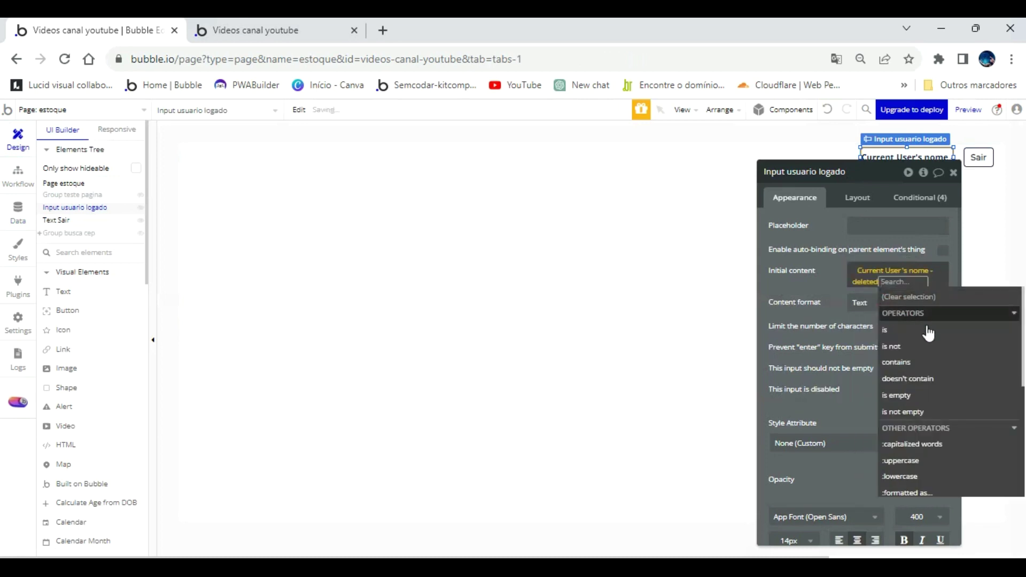
{"action": "scroll", "coordinate": [938, 413], "scroll_direction": "down", "scroll_amount": 1}
{"action": "scroll", "coordinate": [938, 413], "scroll_direction": "down", "scroll_amount": 3}
{"action": "scroll", "coordinate": [938, 413], "scroll_direction": "up", "scroll_amount": 5}
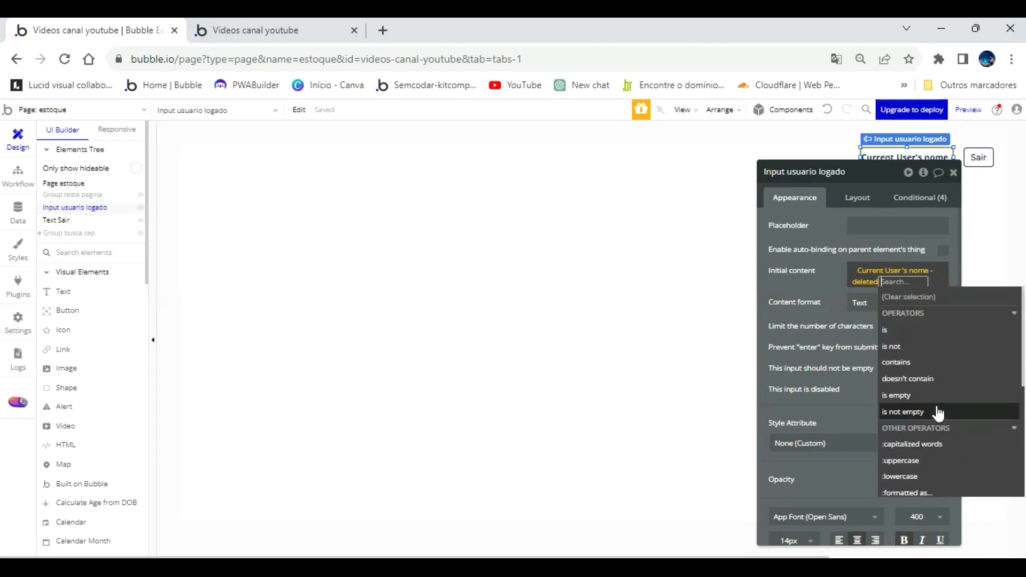
{"action": "right_click", "coordinate": [891, 279]}
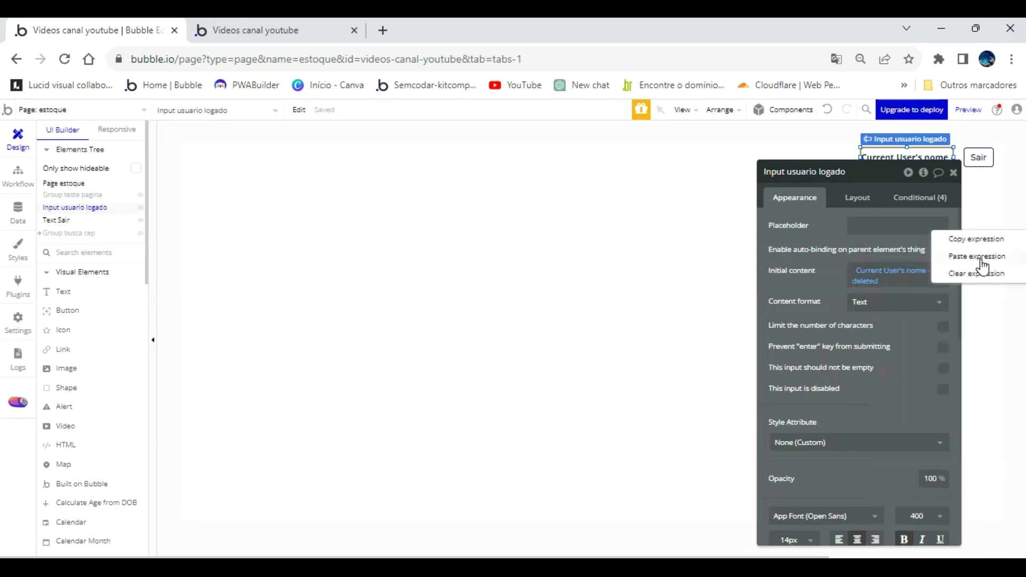
{"action": "left_click", "coordinate": [982, 273]}
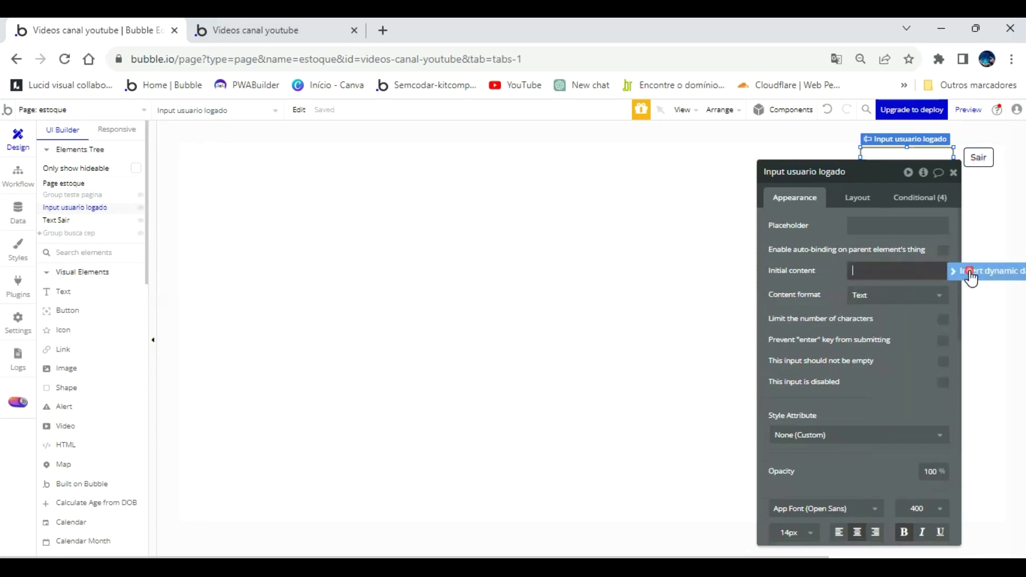
{"action": "left_click", "coordinate": [971, 278]}
{"action": "left_click", "coordinate": [902, 319]}
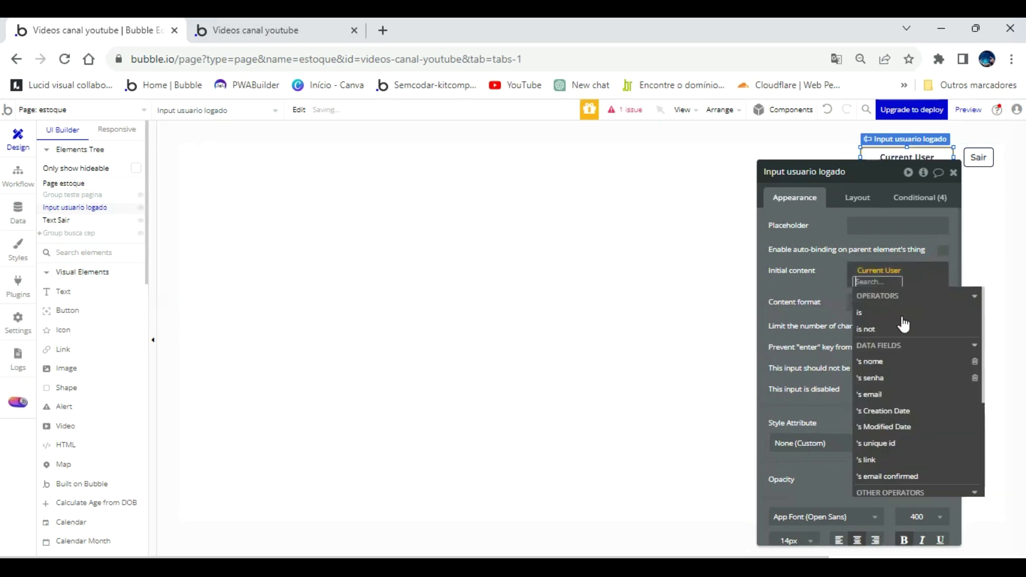
{"action": "left_click", "coordinate": [889, 361]}
{"action": "left_click", "coordinate": [834, 280]}
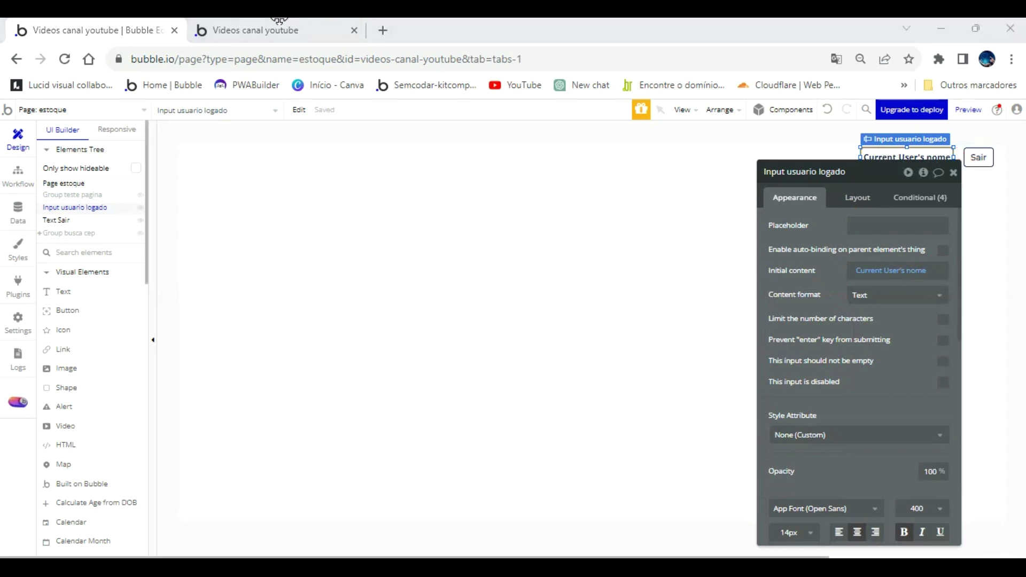
{"action": "left_click", "coordinate": [299, 30]}
{"action": "left_click", "coordinate": [468, 125]}
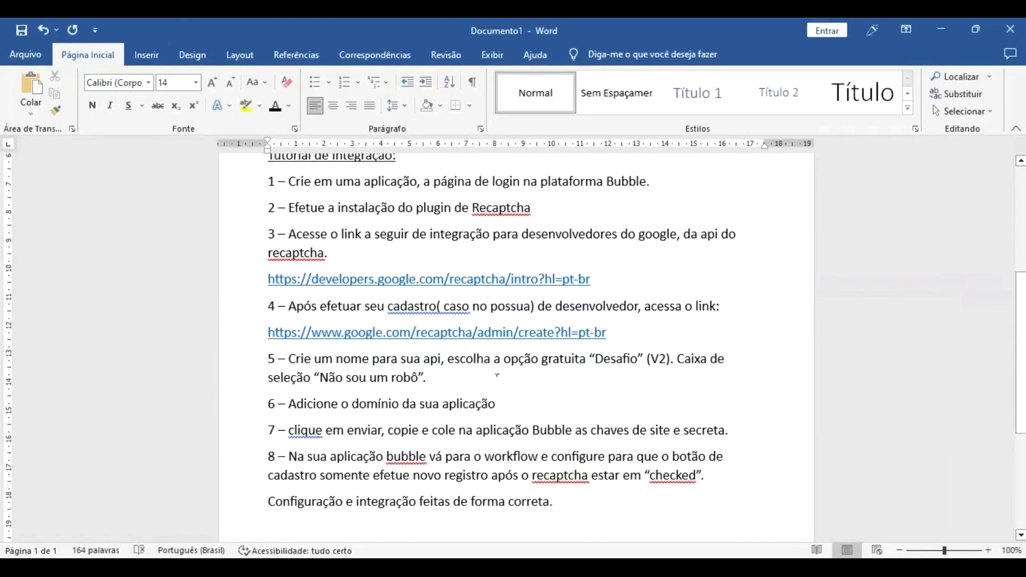
Scroll the Word tutorial 'Integração Recaptcha no Bubble' back up to its title.
{"action": "scroll", "coordinate": [497, 375], "scroll_direction": "up", "scroll_amount": 5}
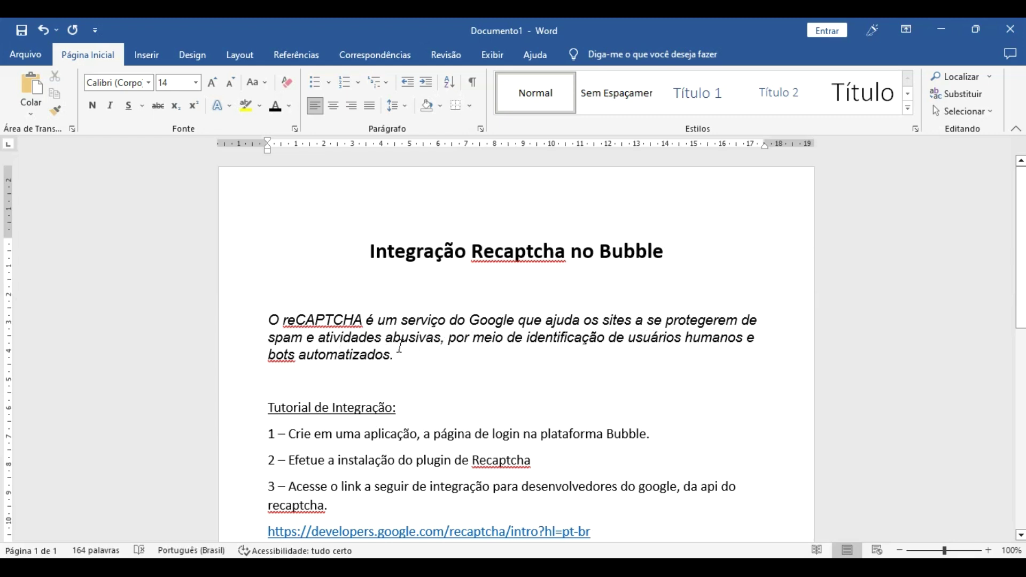
Read through tutorial steps 1–8 and log out of the app preview with Sair.
{"action": "scroll", "coordinate": [397, 369], "scroll_direction": "down", "scroll_amount": 6}
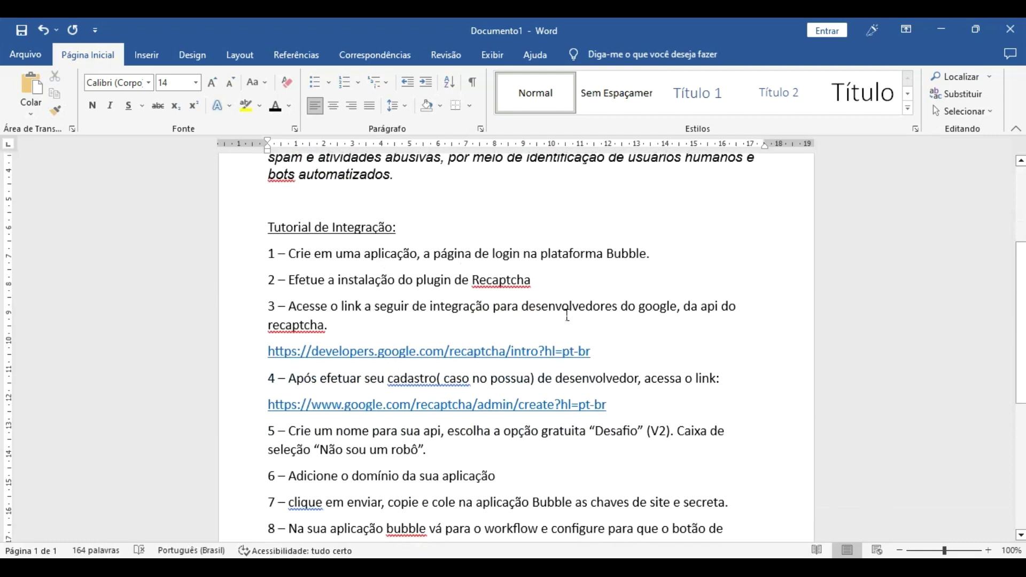
{"action": "key", "text": "alt+Tab"}
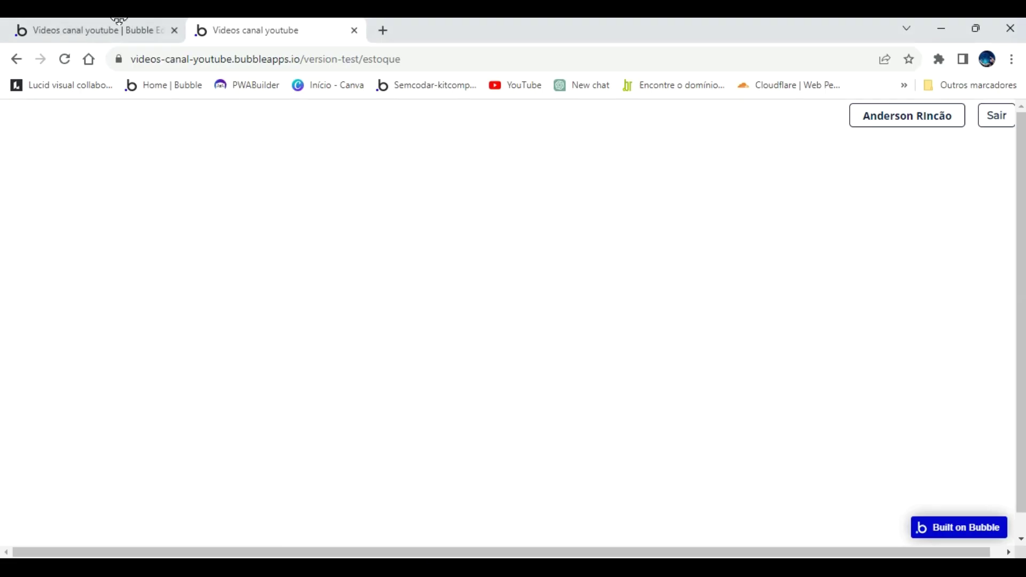
{"action": "left_click", "coordinate": [997, 119]}
{"action": "key", "text": "alt+Tab"}
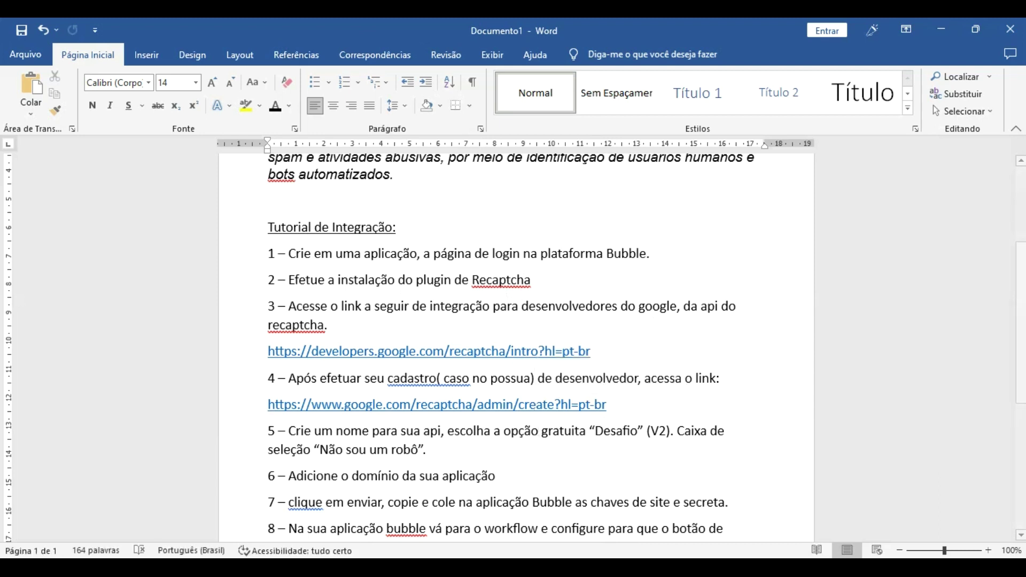
{"action": "key", "text": "alt+Tab"}
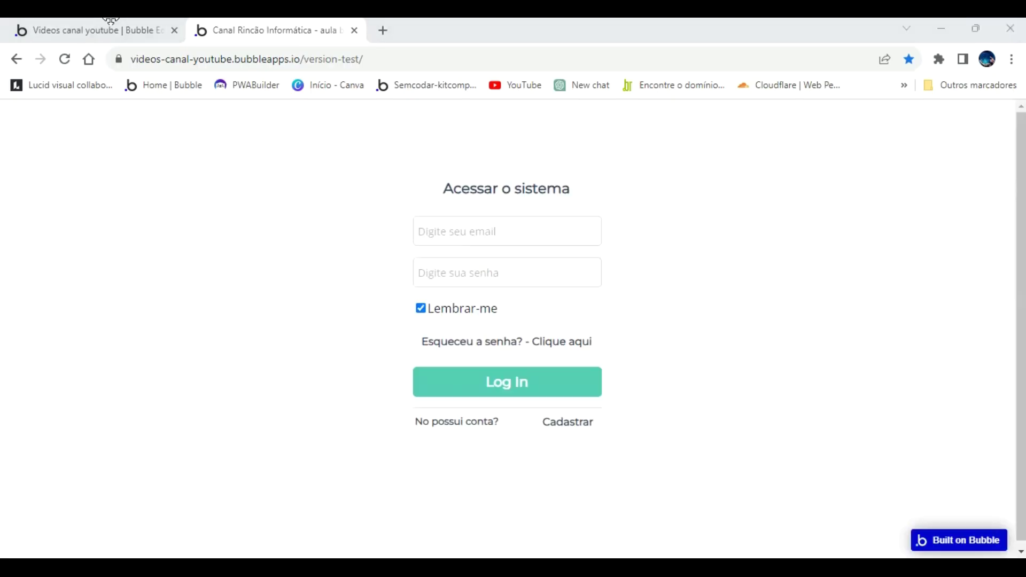
Search the Add plugins catalogue and install Bubble's reCAPTCHA plugin.
{"action": "left_click", "coordinate": [110, 24]}
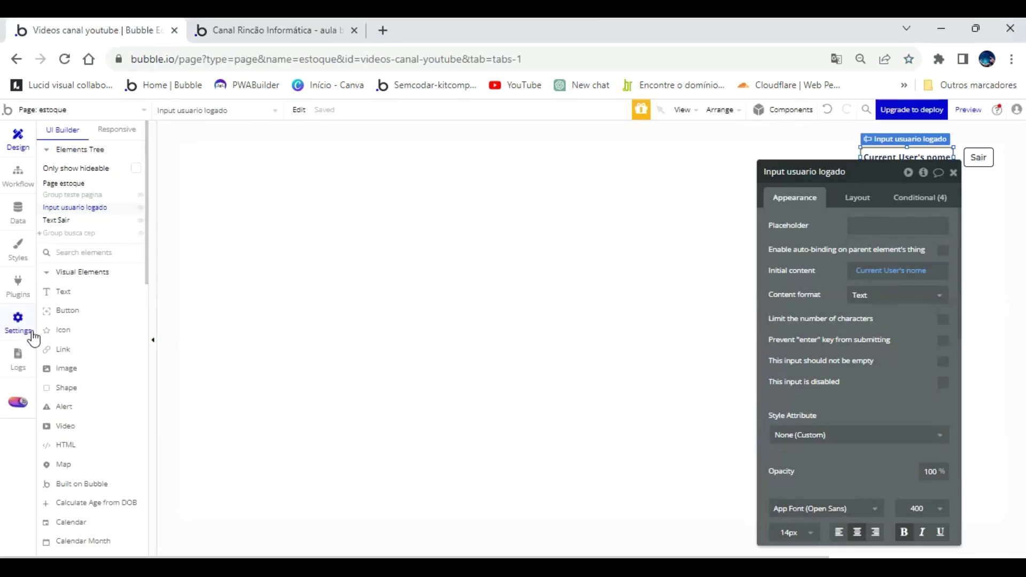
{"action": "left_click", "coordinate": [18, 286]}
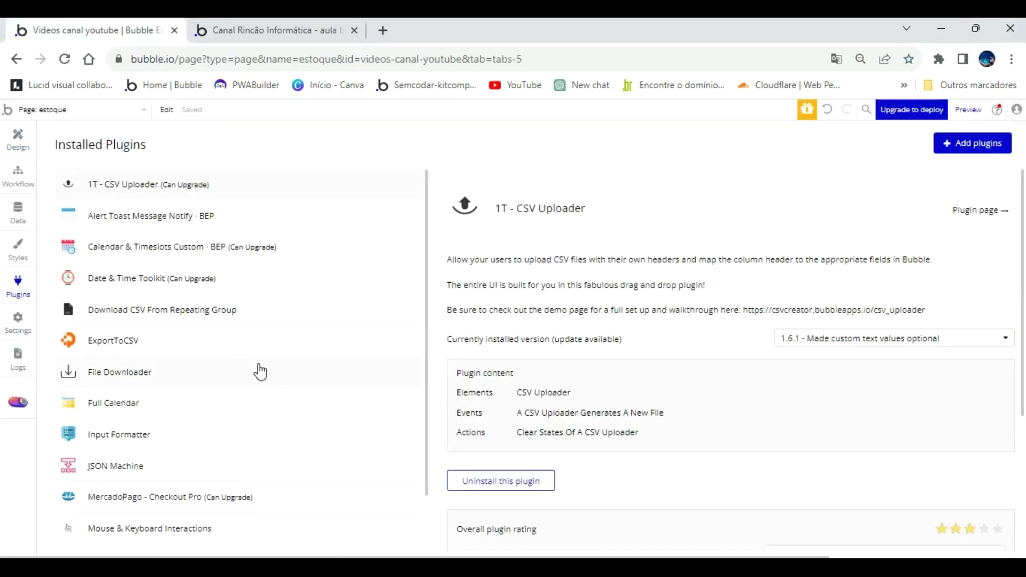
{"action": "scroll", "coordinate": [260, 369], "scroll_direction": "down", "scroll_amount": 1}
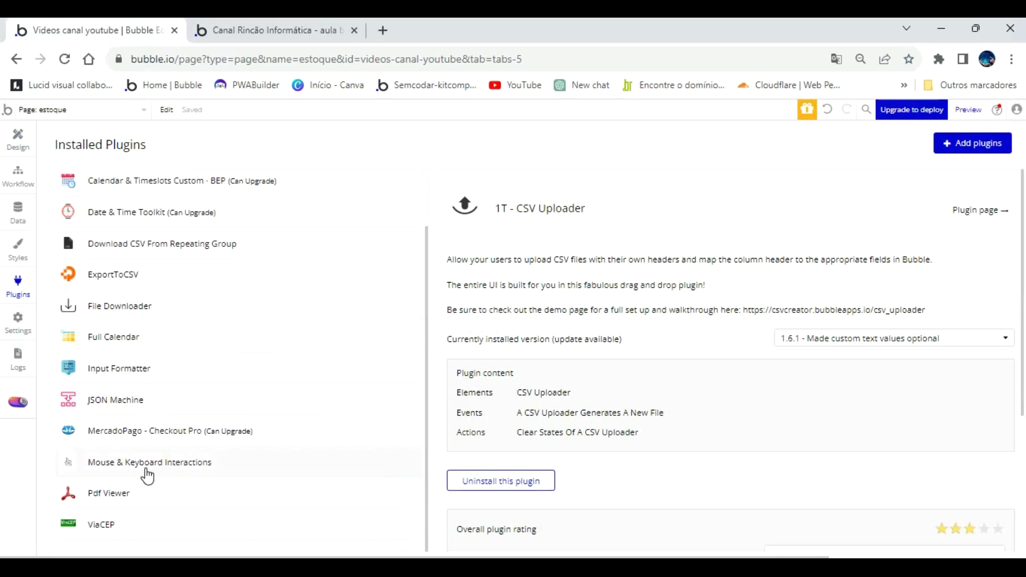
{"action": "scroll", "coordinate": [147, 476], "scroll_direction": "up", "scroll_amount": 1}
{"action": "left_click", "coordinate": [972, 143]}
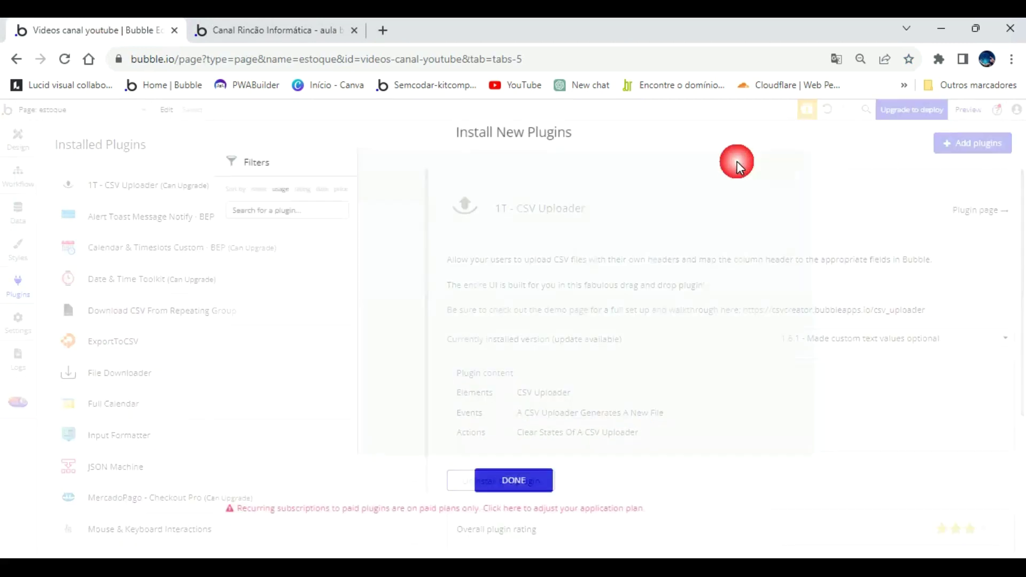
{"action": "type", "text": "recap"}
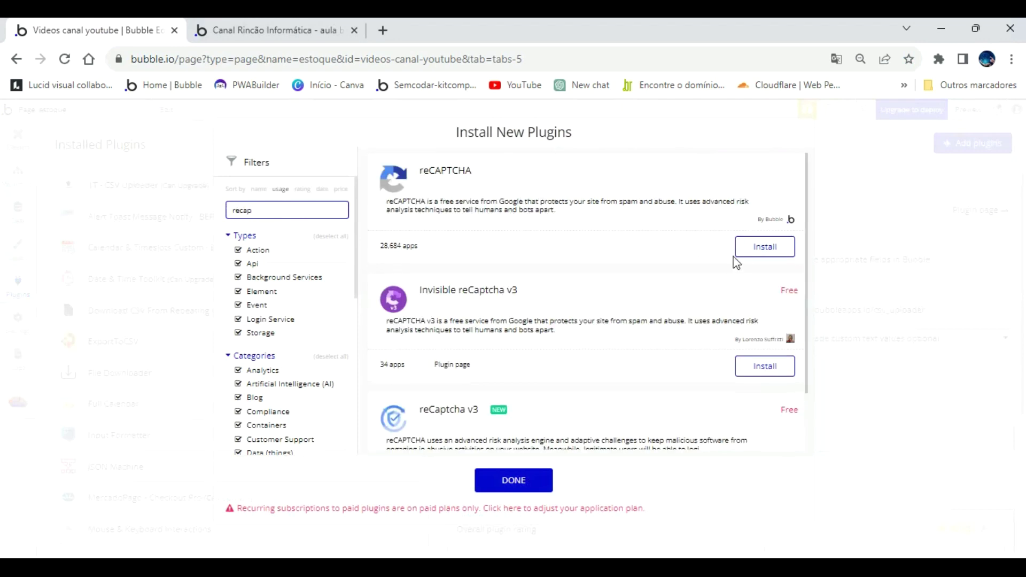
{"action": "left_click", "coordinate": [753, 250]}
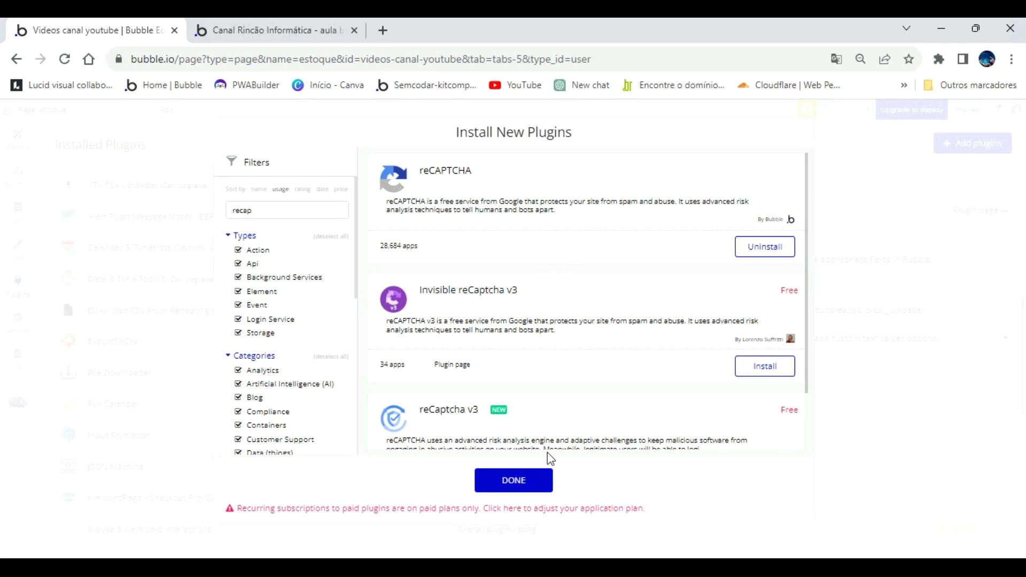
{"action": "left_click", "coordinate": [515, 482]}
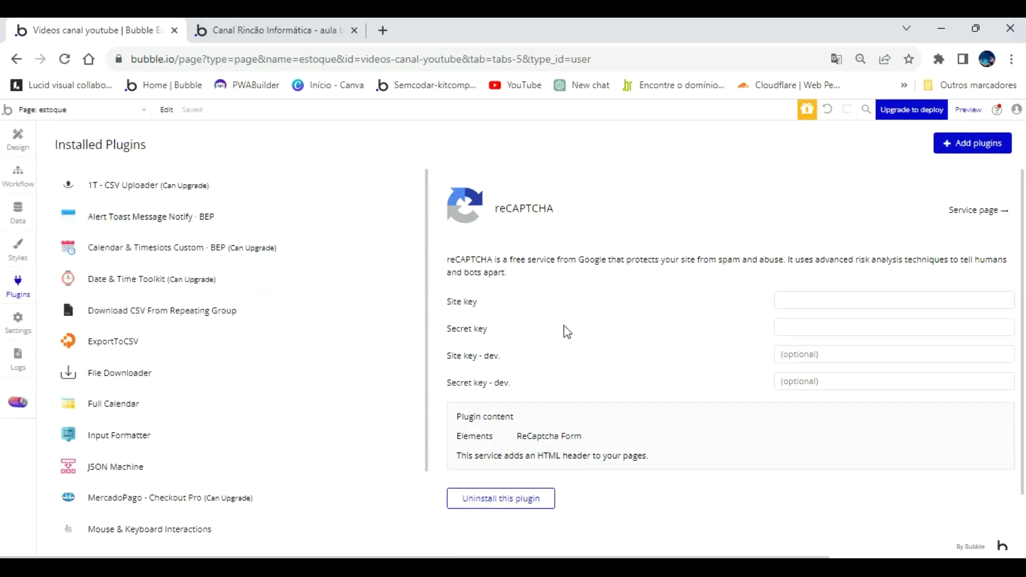
Check the reCAPTCHA plugin's empty Site key and Secret key fields, then go back to Word.
{"action": "left_click", "coordinate": [791, 302]}
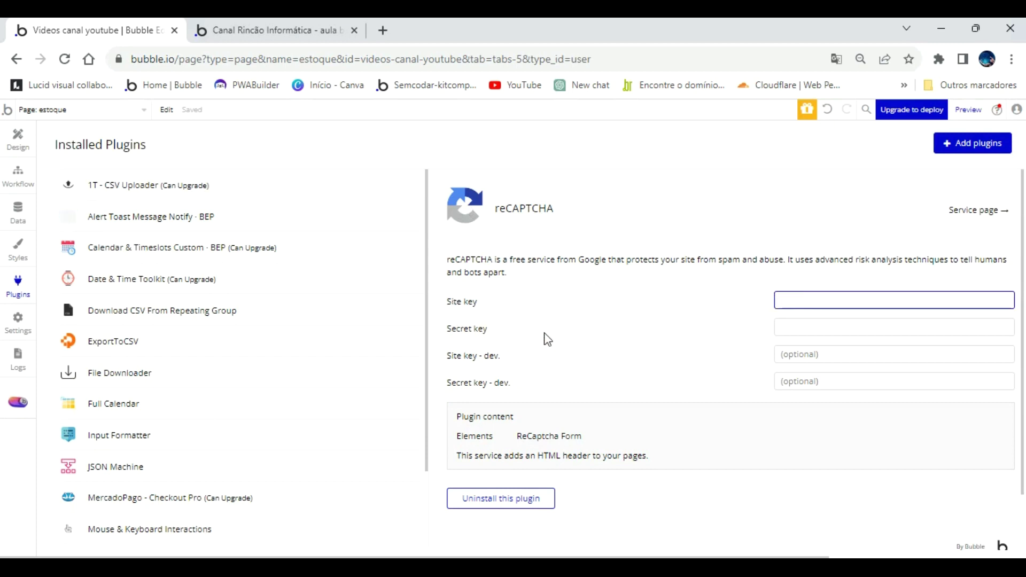
{"action": "left_click", "coordinate": [778, 327]}
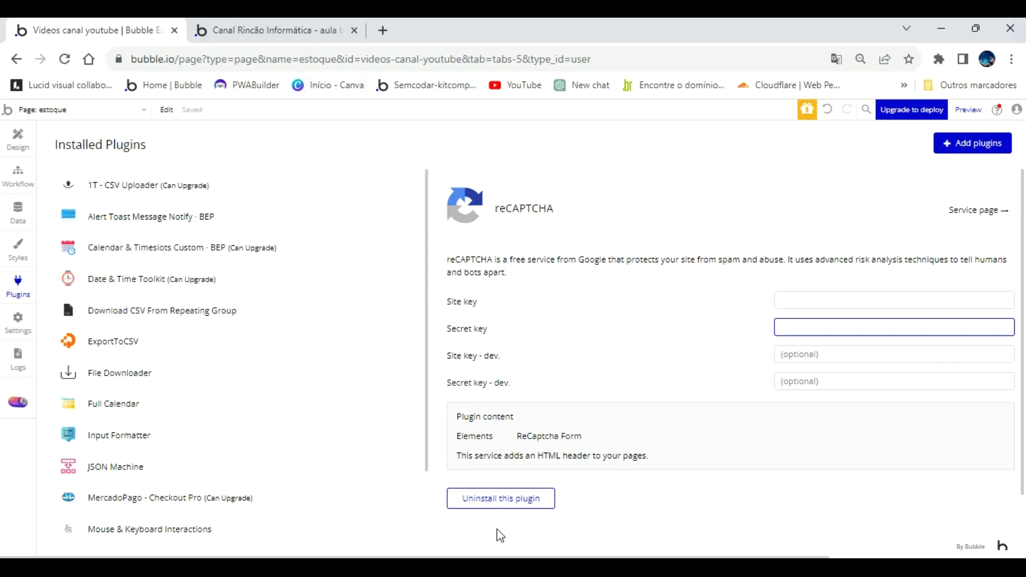
{"action": "key", "text": "alt+Tab"}
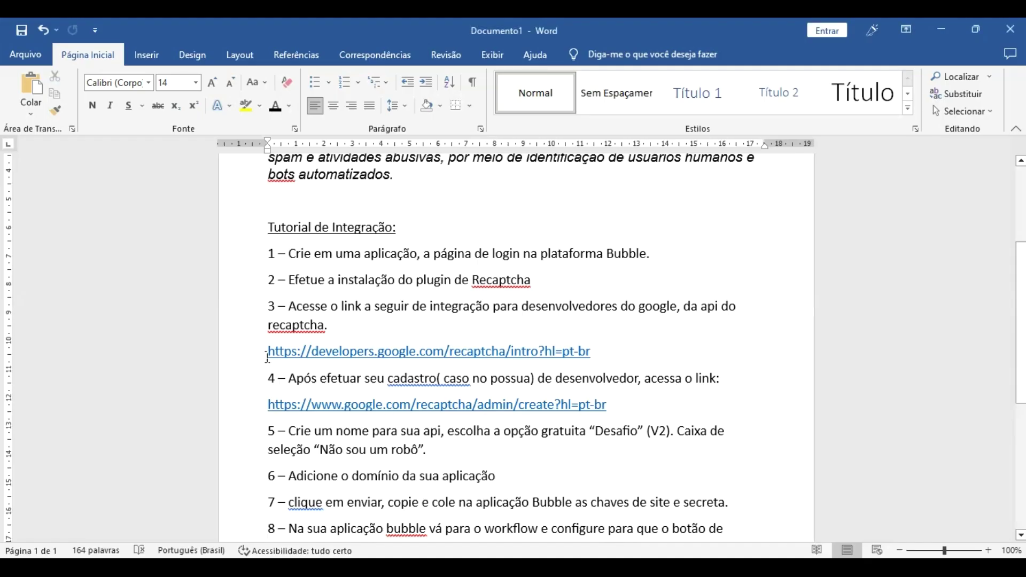
Open step 3's developers.google.com reCAPTCHA link via Abrir Hiperlink.
{"action": "right_click", "coordinate": [357, 358]}
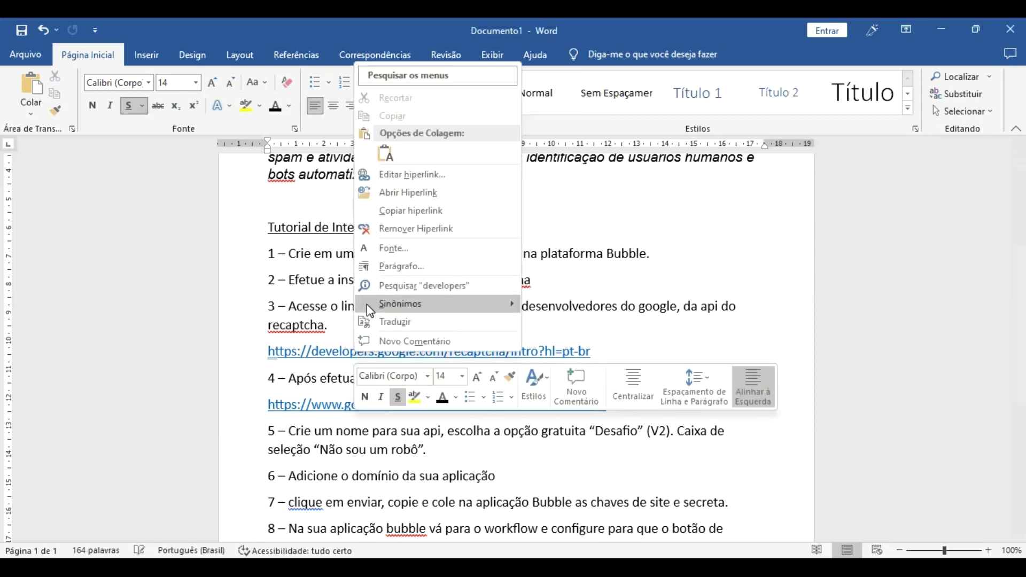
{"action": "left_click", "coordinate": [401, 195]}
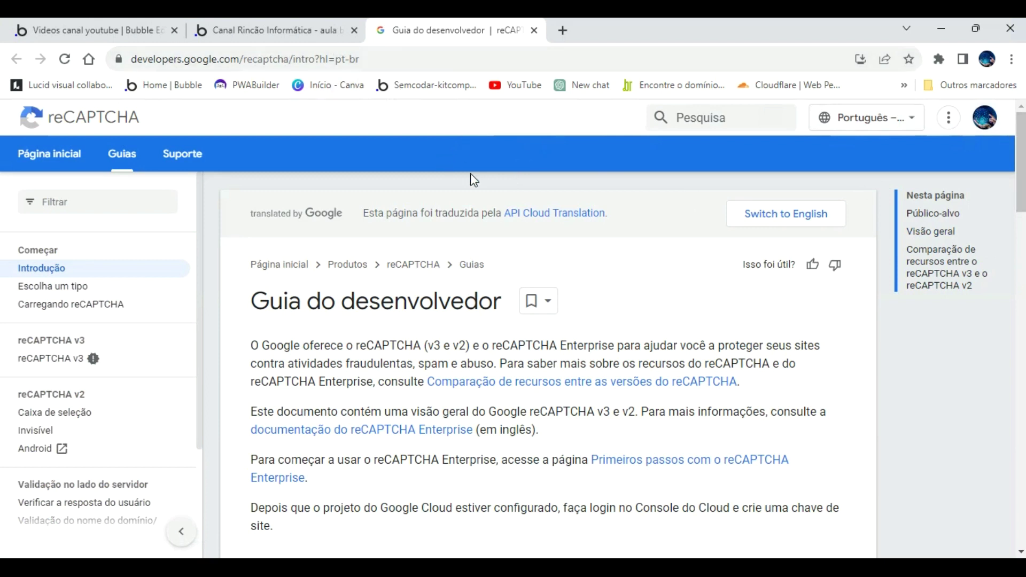
Follow the developer guide's API key link to the admin console and reload to the 'Registrar um novo site' form.
{"action": "scroll", "coordinate": [332, 303], "scroll_direction": "down", "scroll_amount": 3}
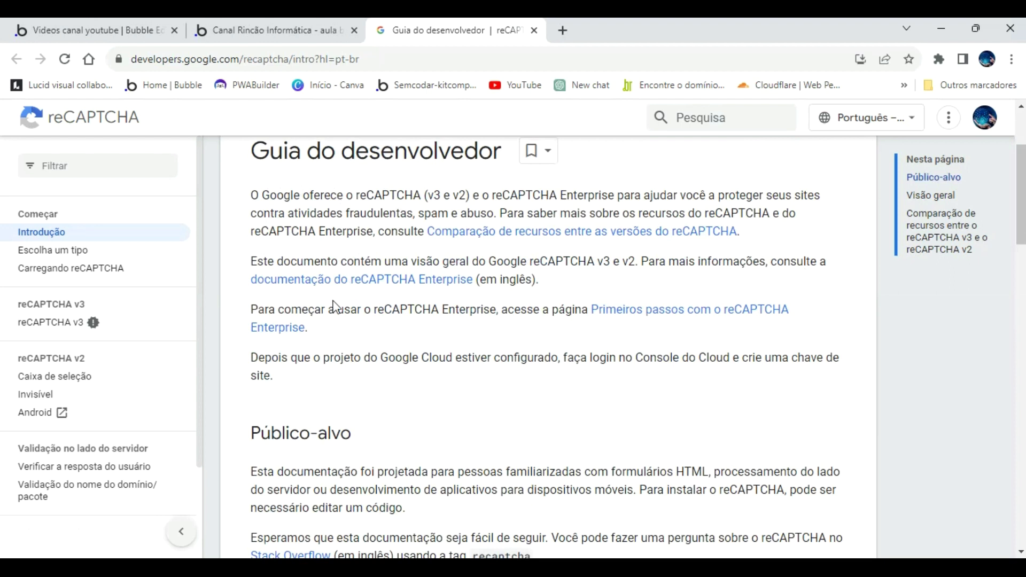
{"action": "scroll", "coordinate": [657, 326], "scroll_direction": "down", "scroll_amount": 7}
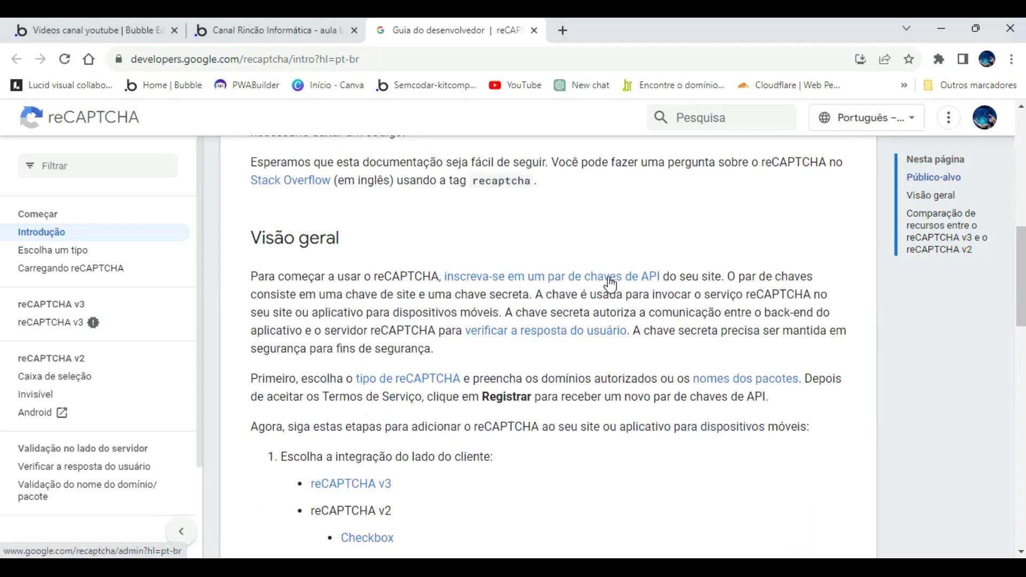
{"action": "left_click", "coordinate": [585, 279]}
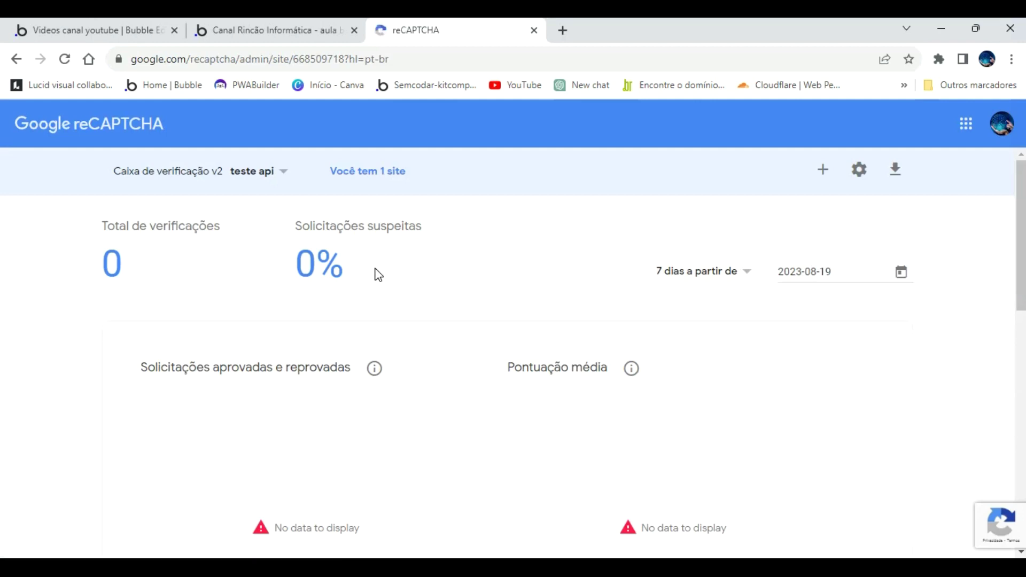
{"action": "scroll", "coordinate": [375, 274], "scroll_direction": "down", "scroll_amount": 8}
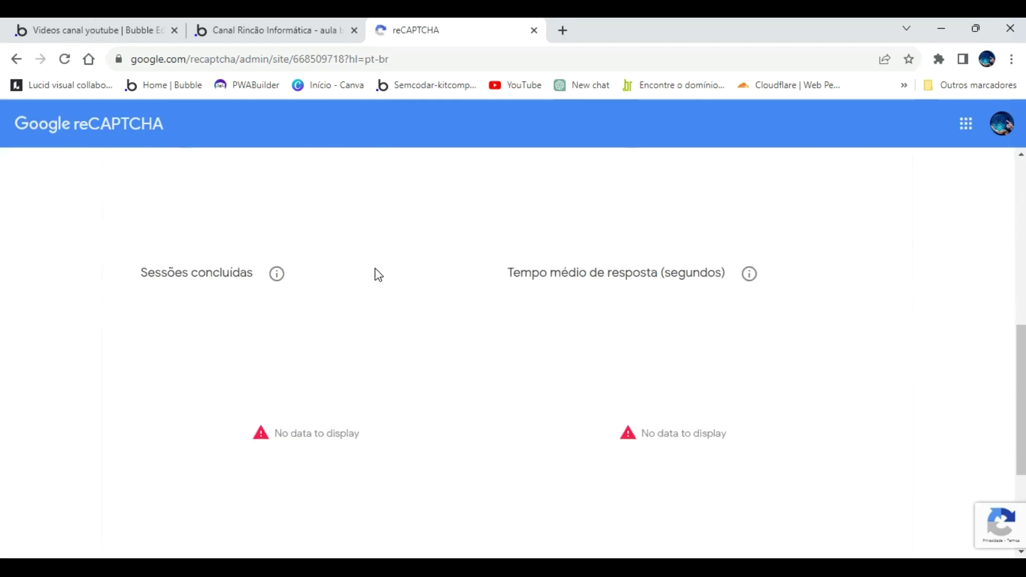
{"action": "scroll", "coordinate": [378, 275], "scroll_direction": "up", "scroll_amount": 8}
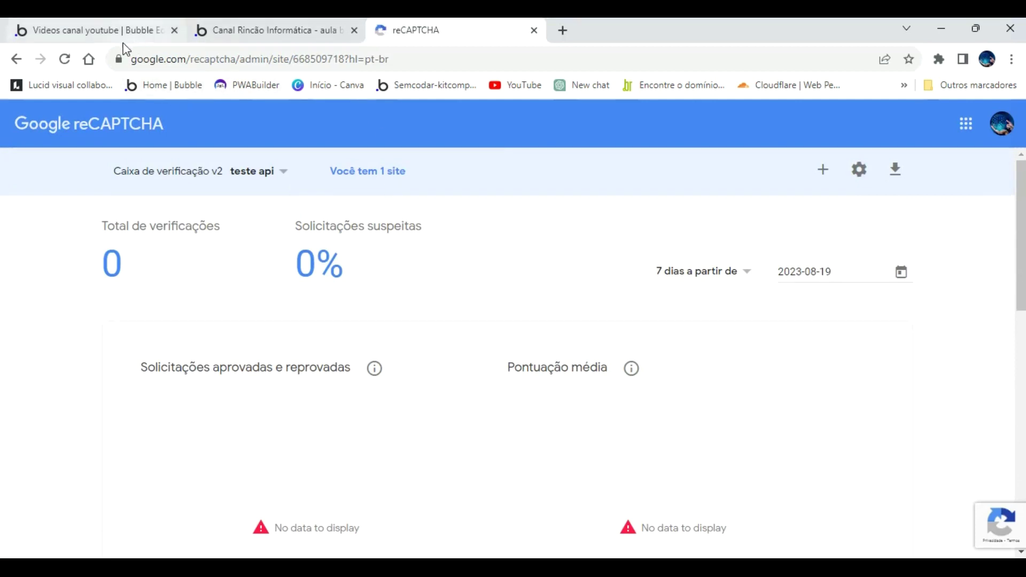
{"action": "left_click", "coordinate": [65, 60]}
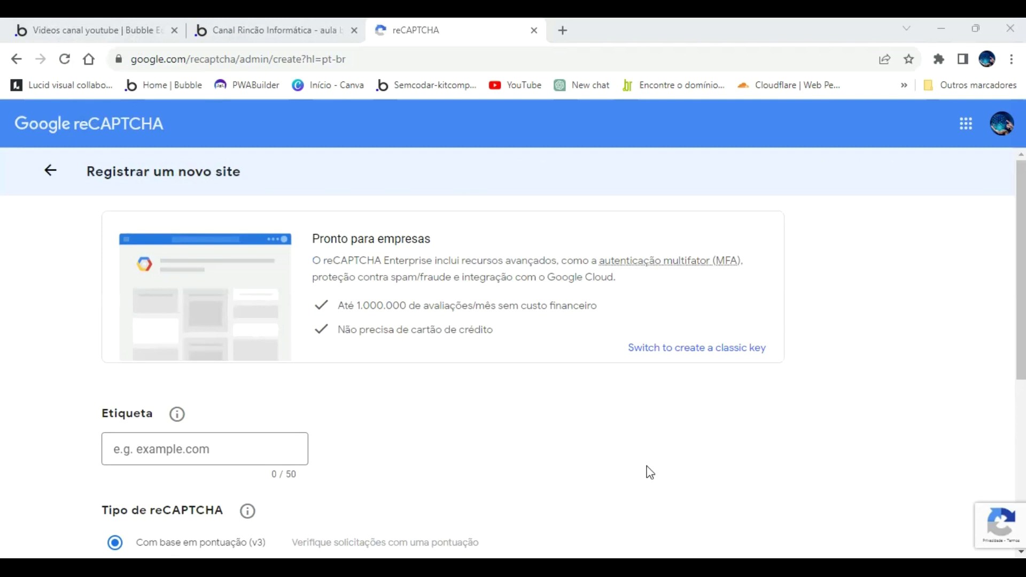
Label the new reCAPTCHA key 'teste chave recaptcha', correcting the 'recapctcha' typo.
{"action": "left_click", "coordinate": [235, 22]}
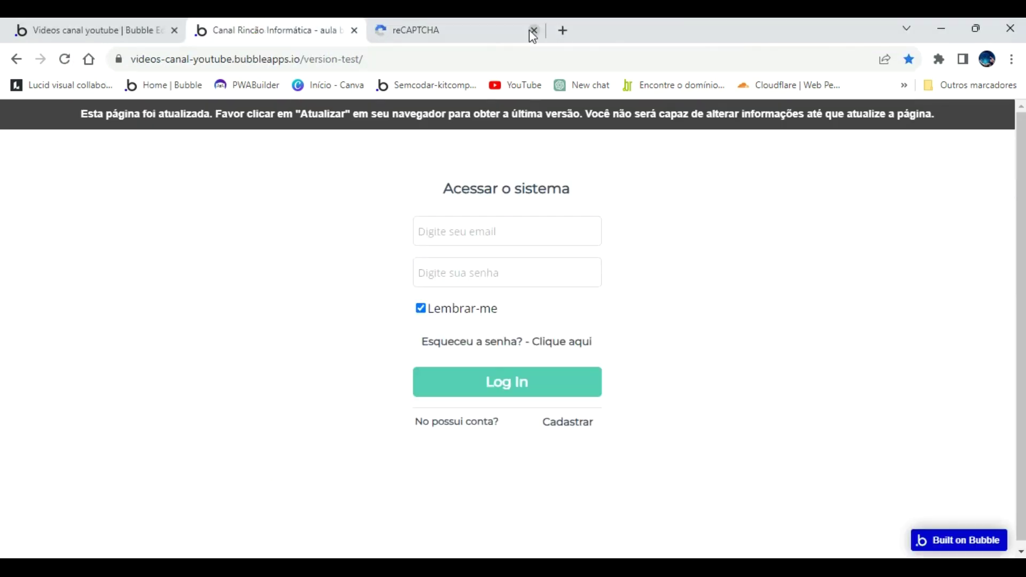
{"action": "key", "text": "ctrl+Tab"}
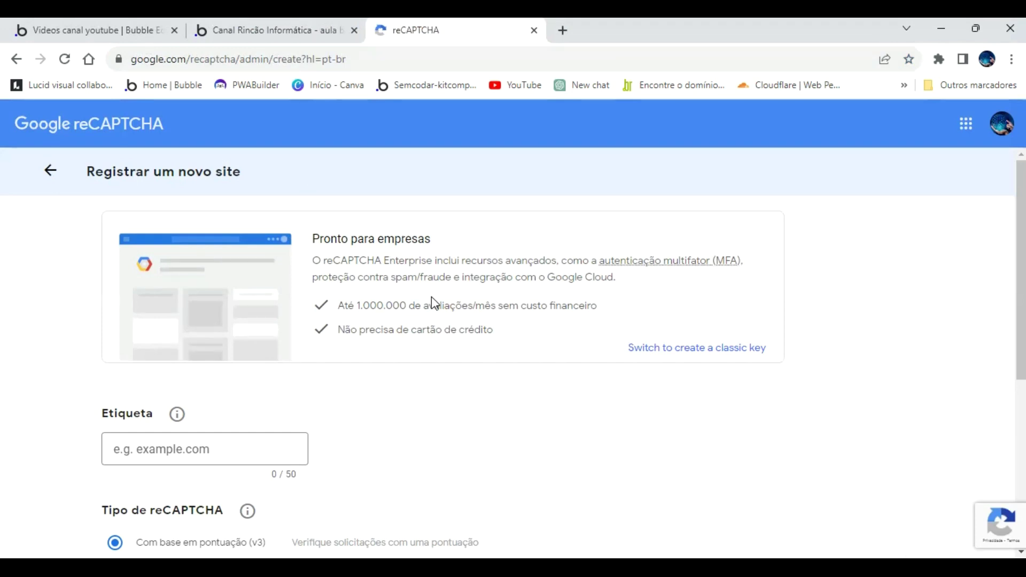
{"action": "scroll", "coordinate": [433, 297], "scroll_direction": "down", "scroll_amount": 1}
{"action": "scroll", "coordinate": [592, 315], "scroll_direction": "down", "scroll_amount": 3}
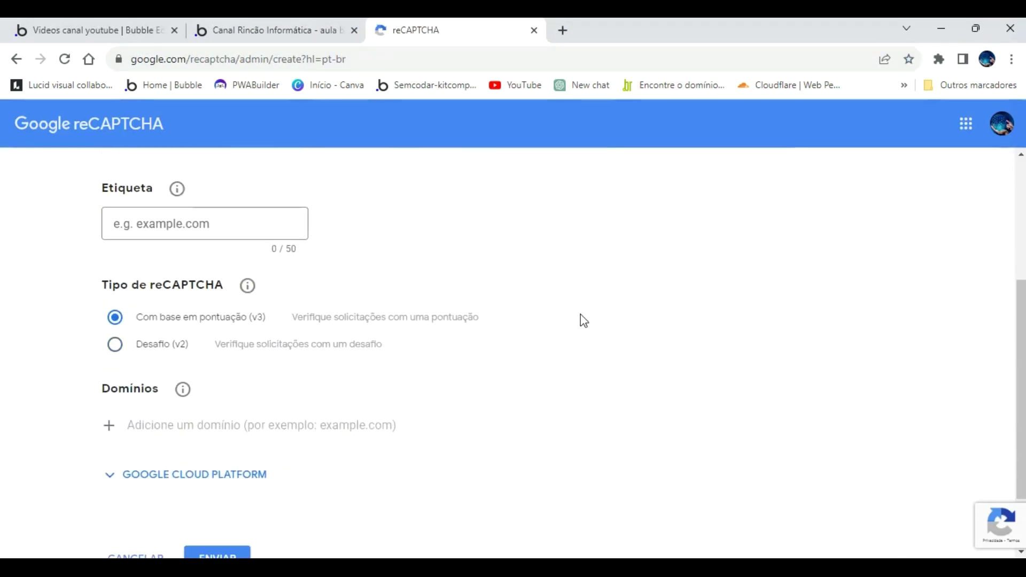
{"action": "scroll", "coordinate": [584, 321], "scroll_direction": "up", "scroll_amount": 3}
{"action": "left_click", "coordinate": [177, 370]}
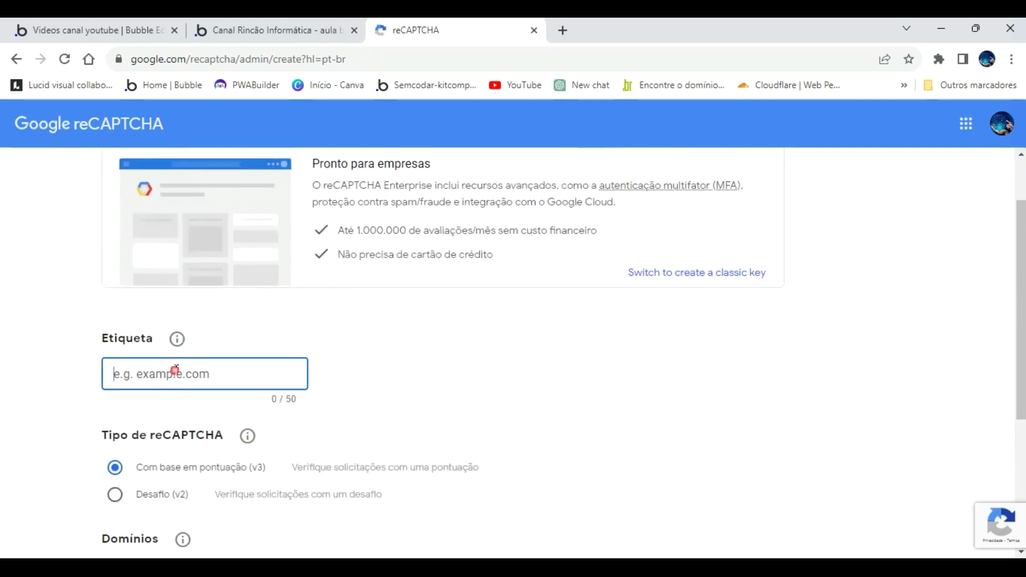
{"action": "type", "text": "teste"}
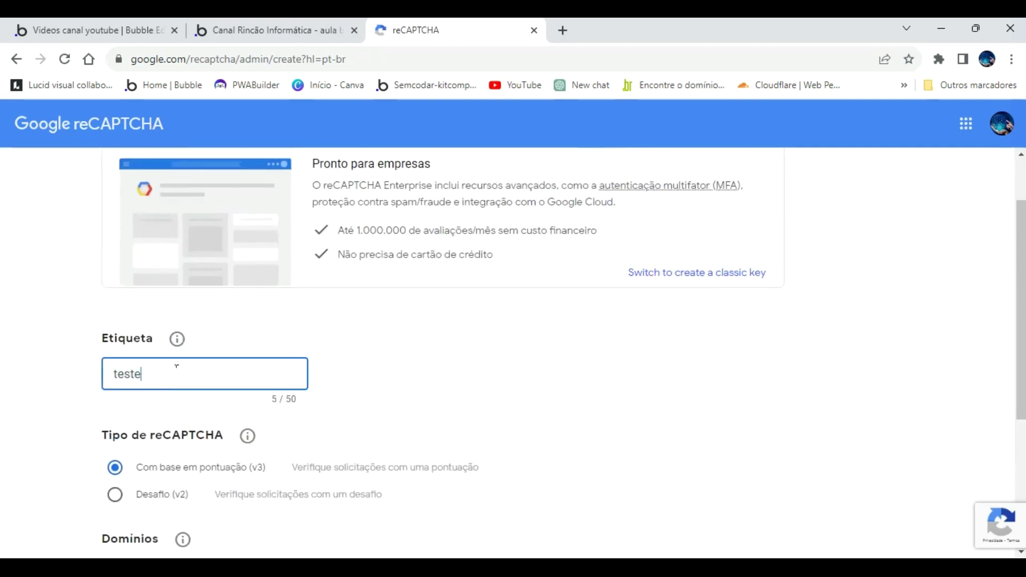
{"action": "type", "text": " chave recapctcha"}
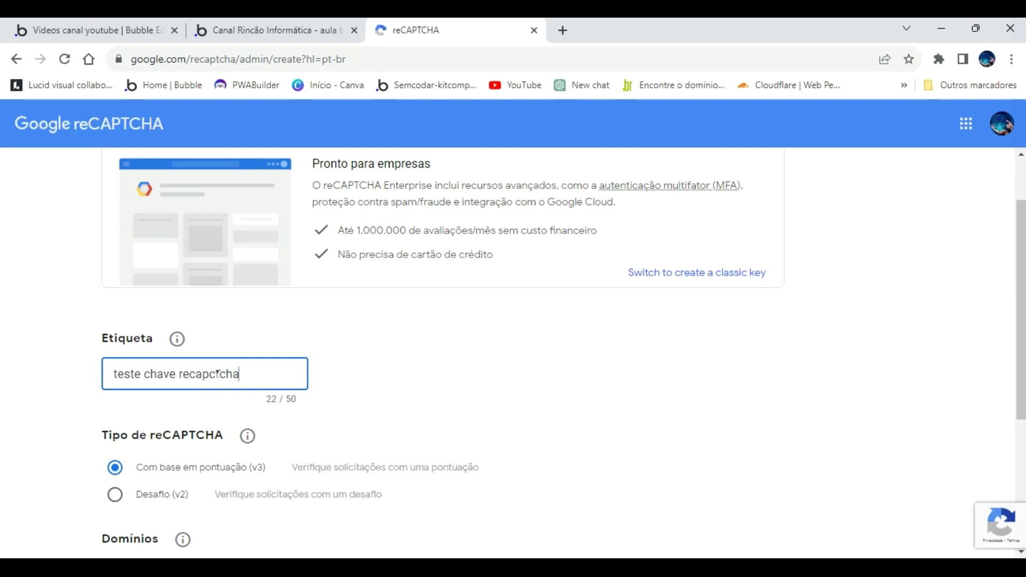
{"action": "left_click", "coordinate": [218, 373]}
{"action": "key", "text": "BackSpace"}
Choose the Desafio (v2) 'Não sou um robô' checkbox type, then return to the Word tutorial.
{"action": "scroll", "coordinate": [280, 362], "scroll_direction": "up", "scroll_amount": 2}
{"action": "scroll", "coordinate": [282, 369], "scroll_direction": "down", "scroll_amount": 3}
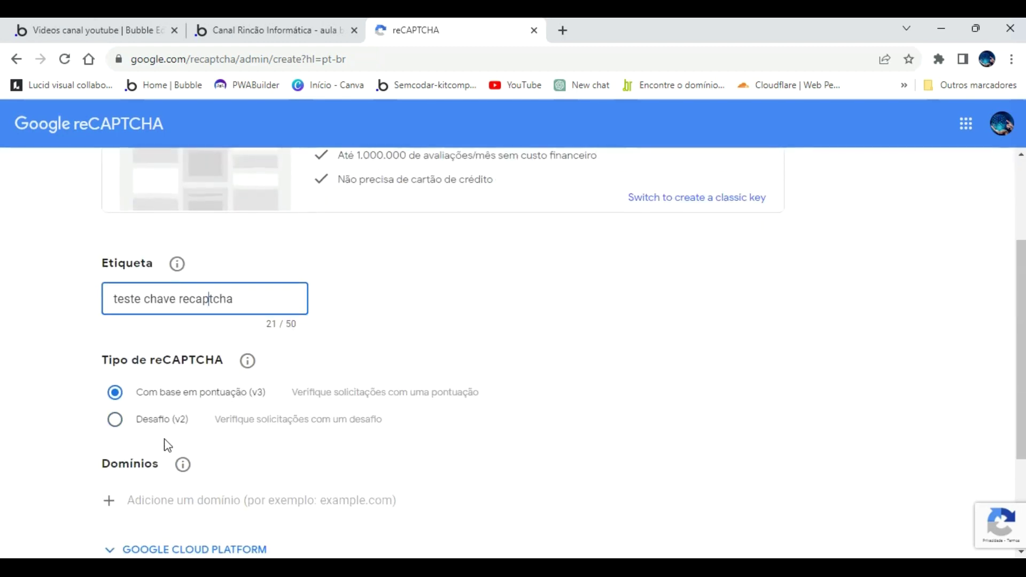
{"action": "left_click", "coordinate": [115, 420]}
{"action": "scroll", "coordinate": [164, 334], "scroll_direction": "down", "scroll_amount": 3}
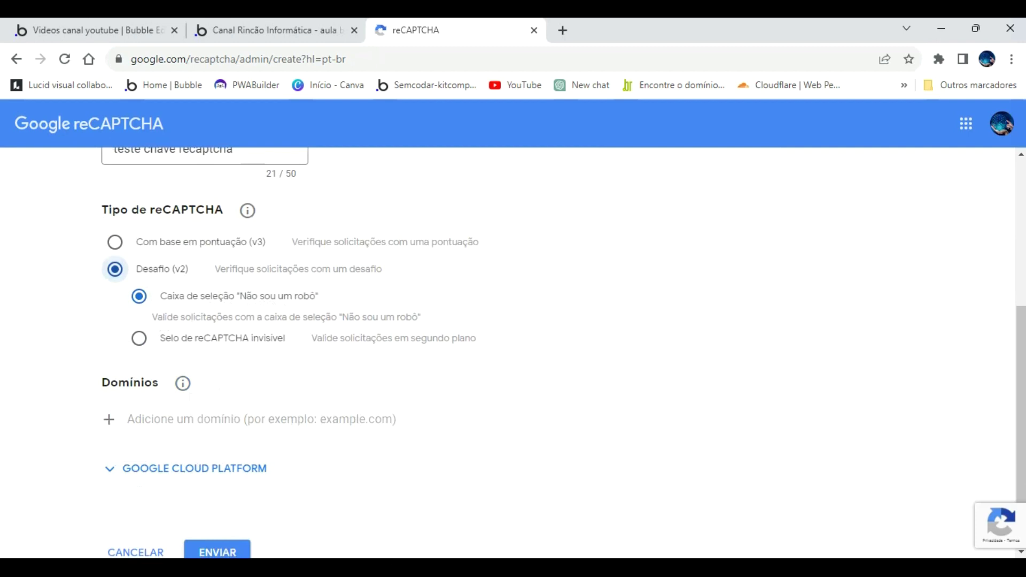
{"action": "key", "text": "alt+Tab"}
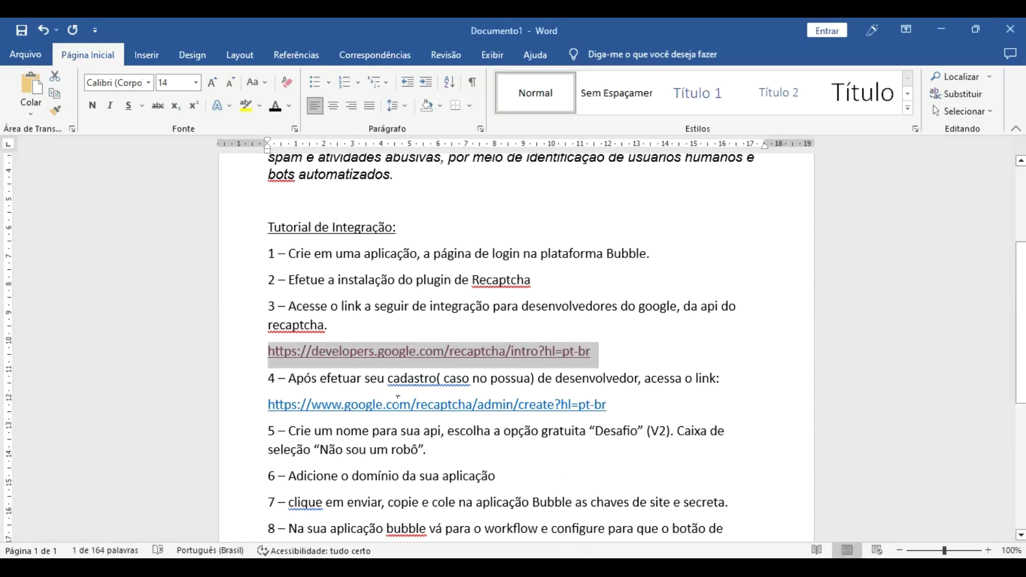
Read the Word tutorial down to step 8, then return to the browser tab with the app's login page.
{"action": "scroll", "coordinate": [398, 398], "scroll_direction": "down", "scroll_amount": 1}
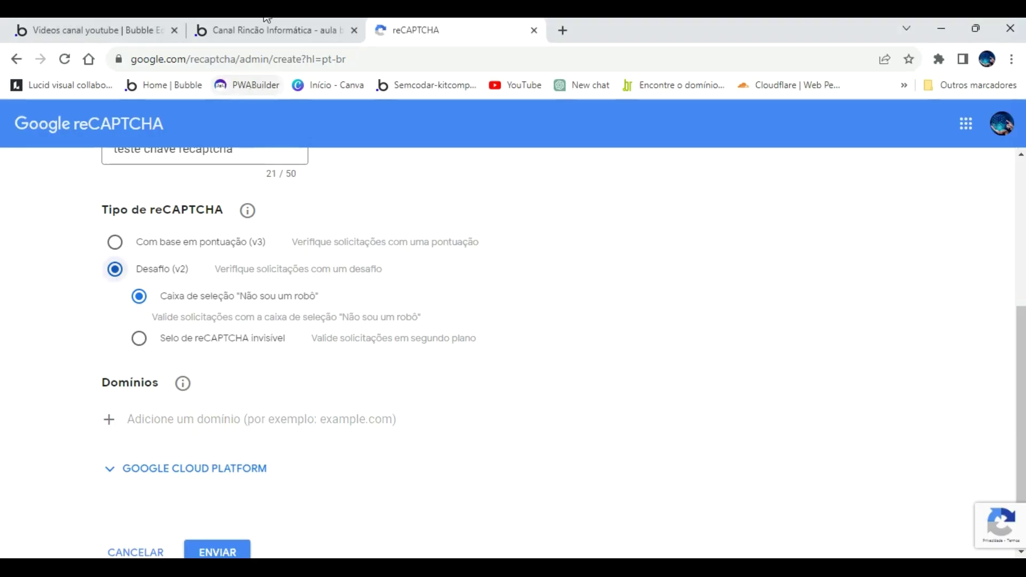
{"action": "left_click", "coordinate": [266, 22]}
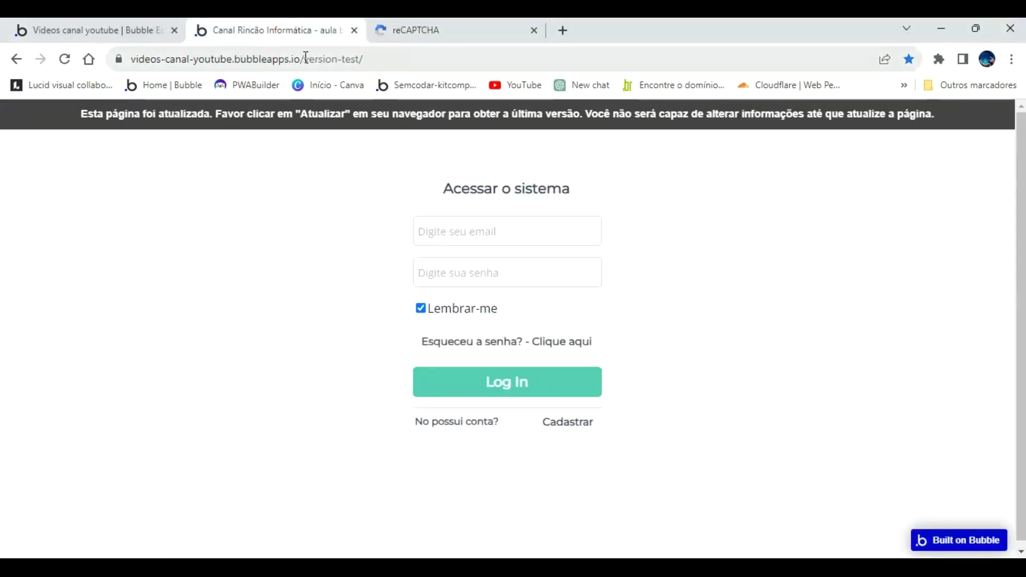
Copy videos-canal-youtube.bubbleapps.io from the app's address bar and add it under Domínios.
{"action": "left_click_drag", "start_coordinate": [301, 56], "coordinate": [333, 69]}
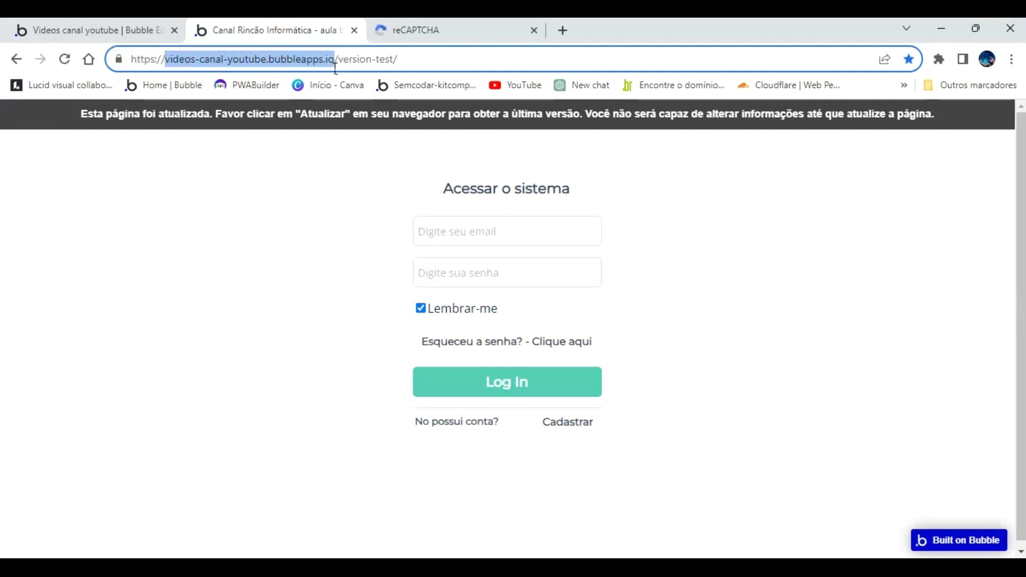
{"action": "right_click", "coordinate": [324, 66]}
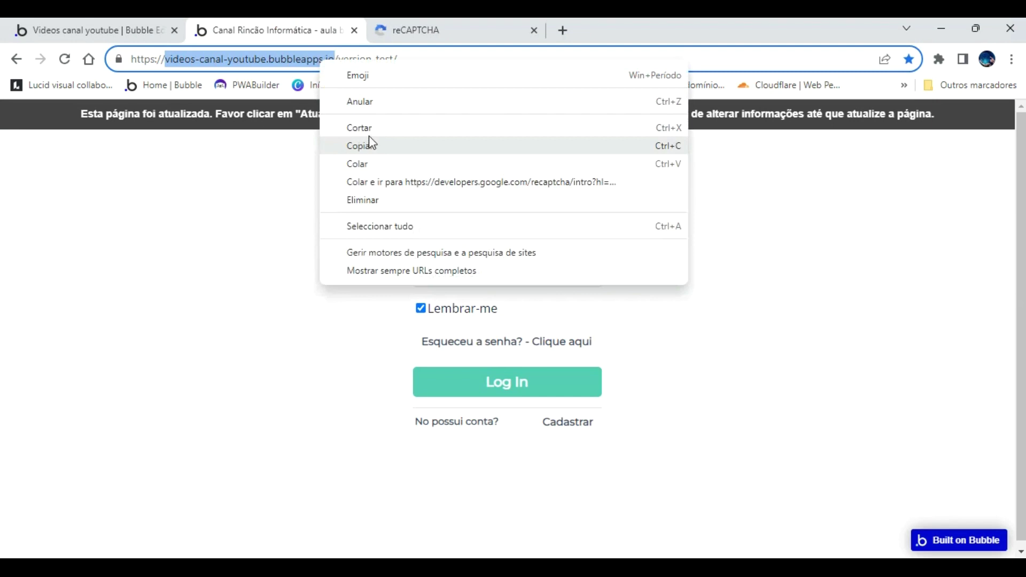
{"action": "left_click", "coordinate": [383, 145]}
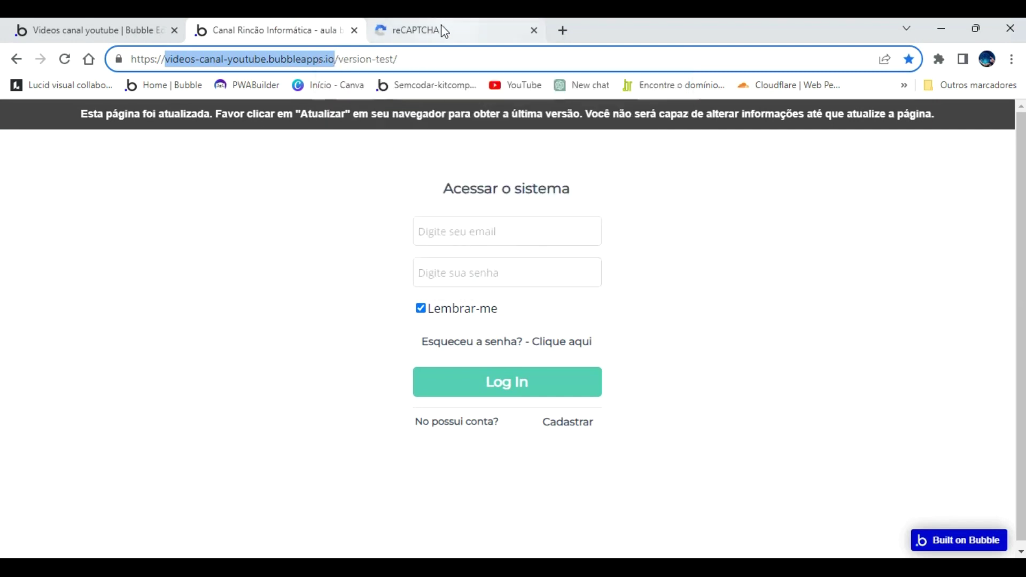
{"action": "left_click", "coordinate": [445, 31]}
{"action": "right_click", "coordinate": [207, 393]}
{"action": "left_click", "coordinate": [179, 414]}
{"action": "right_click", "coordinate": [179, 414]}
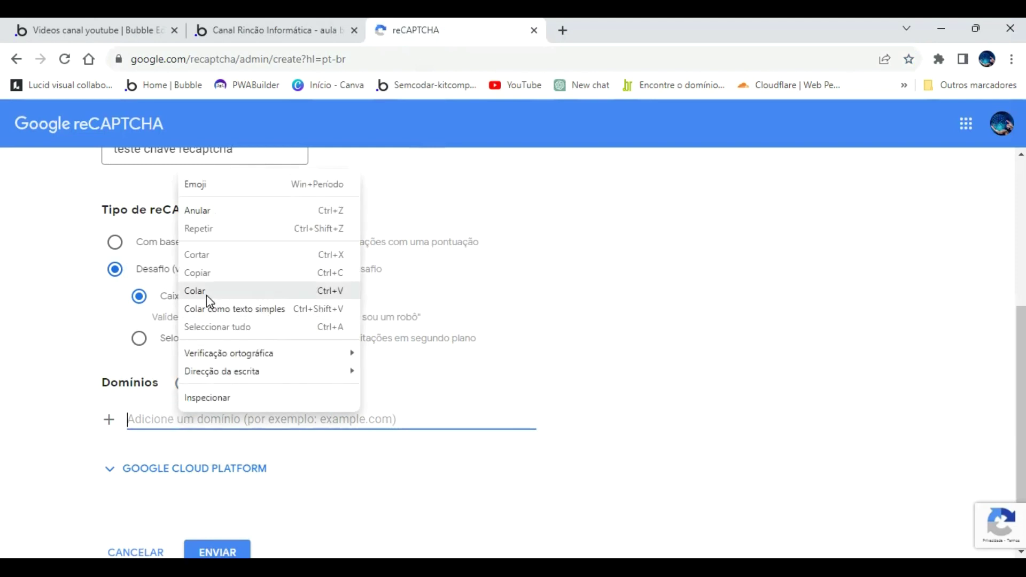
{"action": "left_click", "coordinate": [206, 292]}
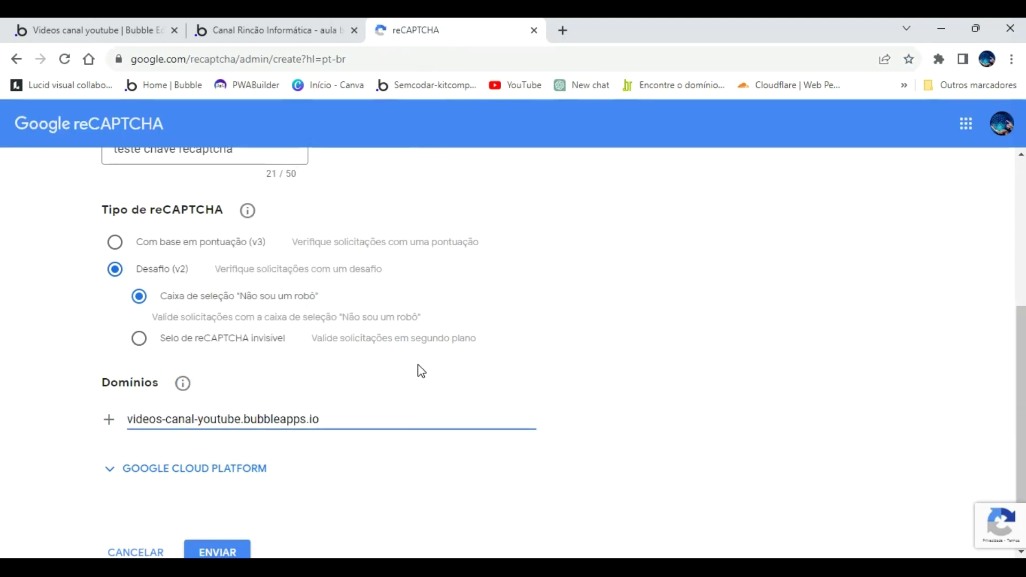
{"action": "key", "text": "Return"}
Check the tutorial's next step, then submit the new key registration with ENVIAR.
{"action": "scroll", "coordinate": [390, 419], "scroll_direction": "down", "scroll_amount": 2}
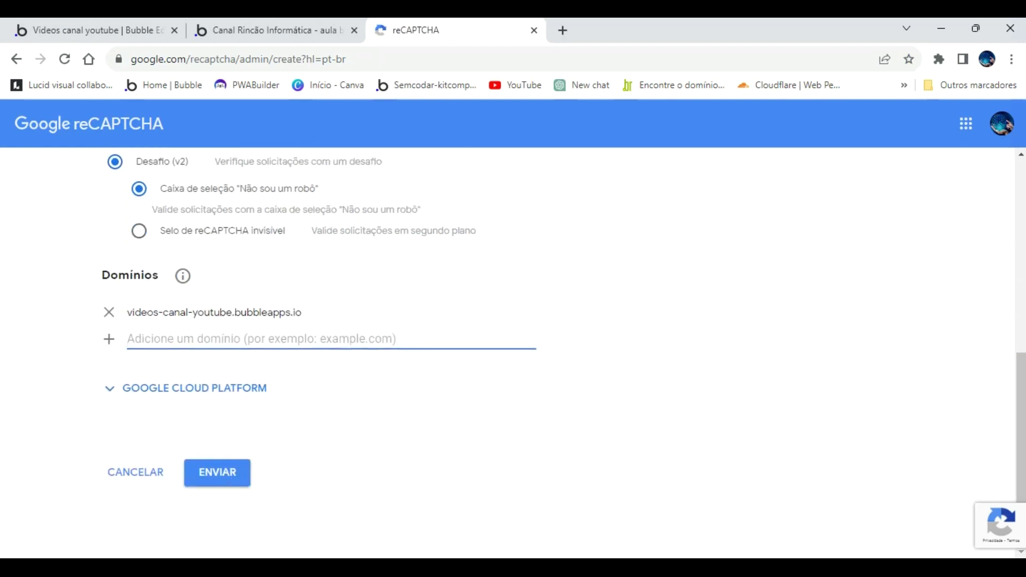
{"action": "key", "text": "alt+Tab"}
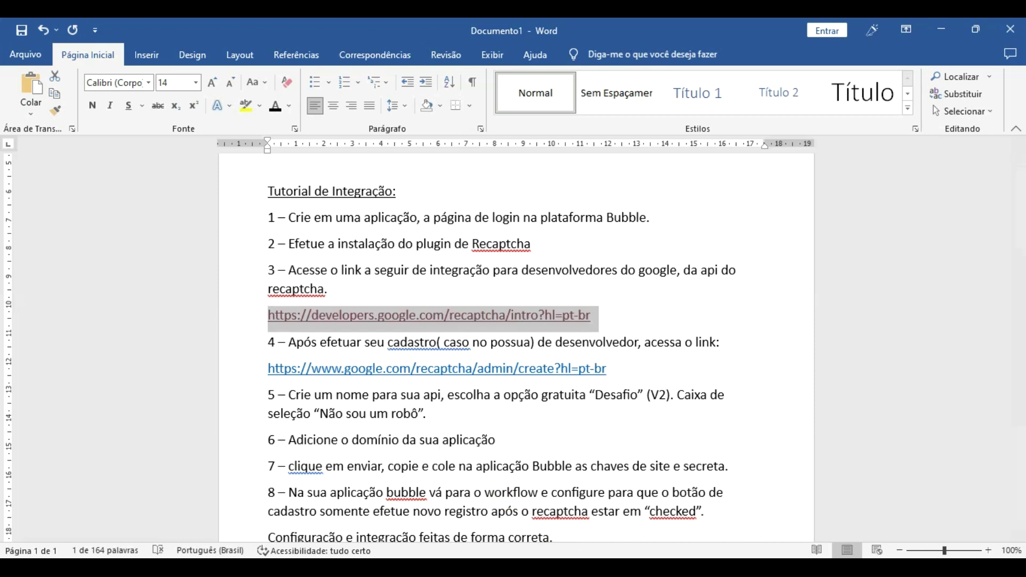
{"action": "key", "text": "alt+Tab"}
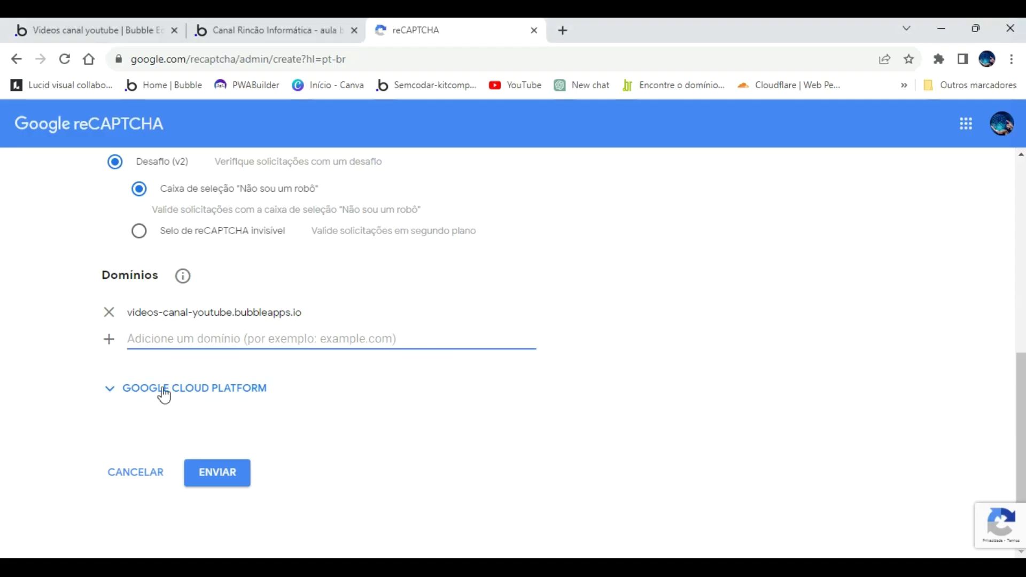
{"action": "left_click", "coordinate": [220, 473]}
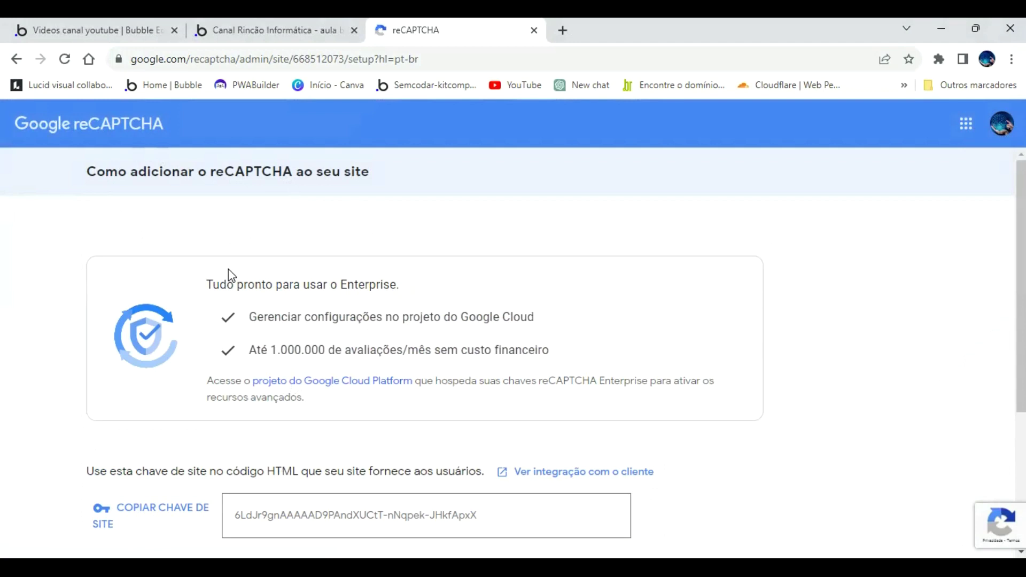
Scroll to the generated keys and copy the new site key.
{"action": "scroll", "coordinate": [230, 303], "scroll_direction": "down", "scroll_amount": 4}
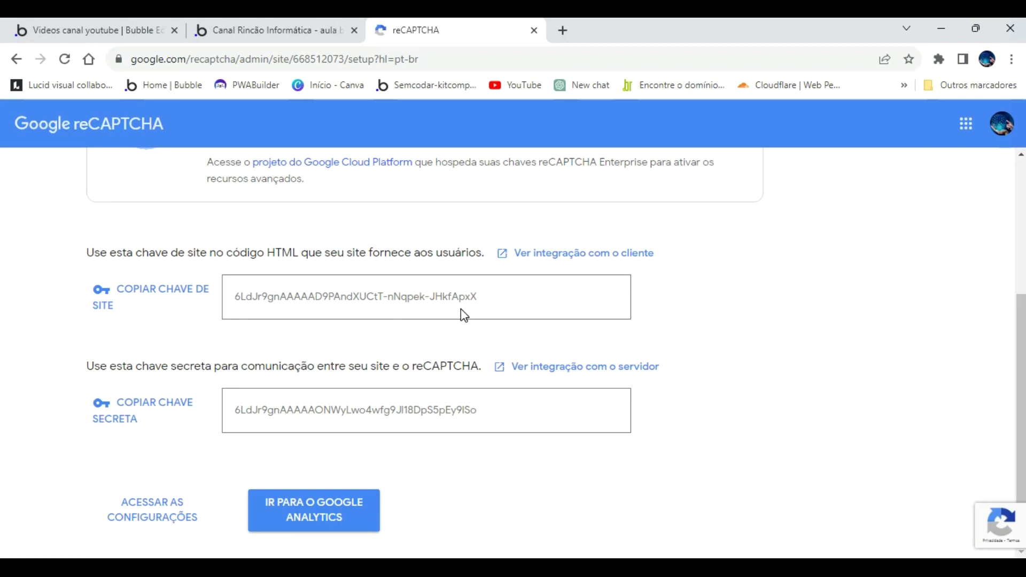
{"action": "left_click", "coordinate": [155, 299]}
Paste the copied site key into the Bubble reCAPTCHA plugin's Site key field.
{"action": "left_click", "coordinate": [75, 29]}
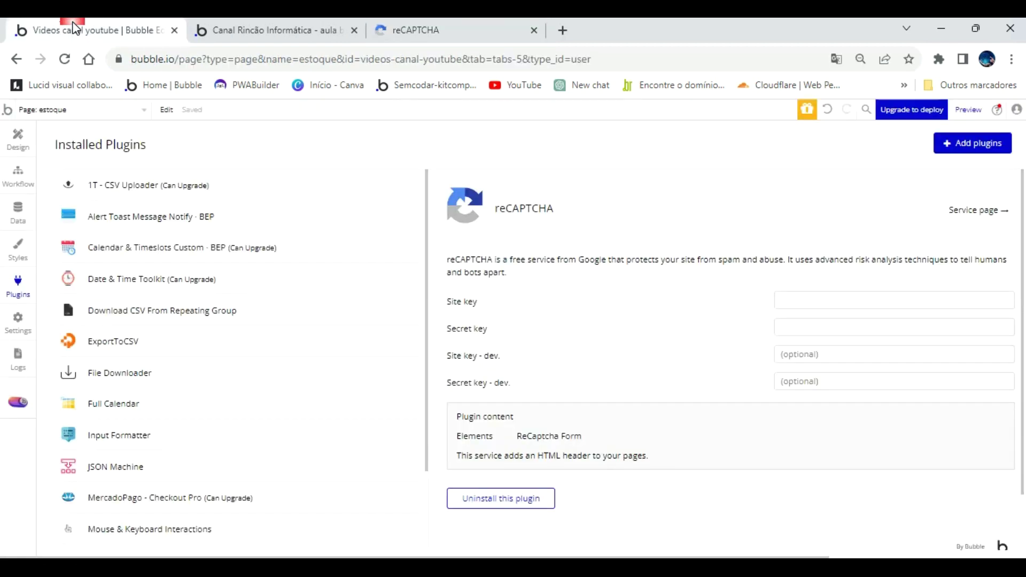
{"action": "left_click", "coordinate": [806, 299]}
{"action": "right_click", "coordinate": [807, 302]}
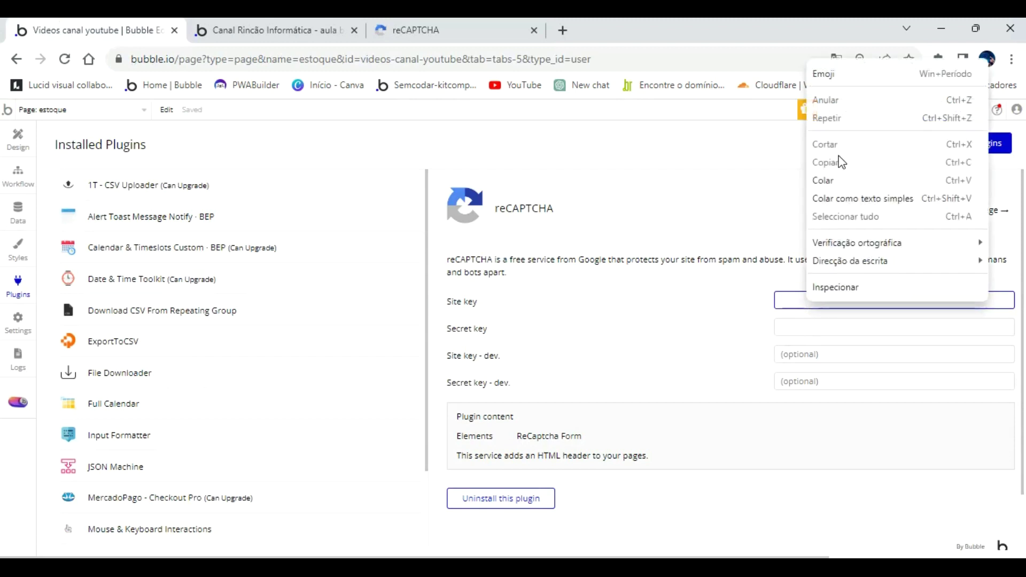
{"action": "left_click", "coordinate": [832, 182]}
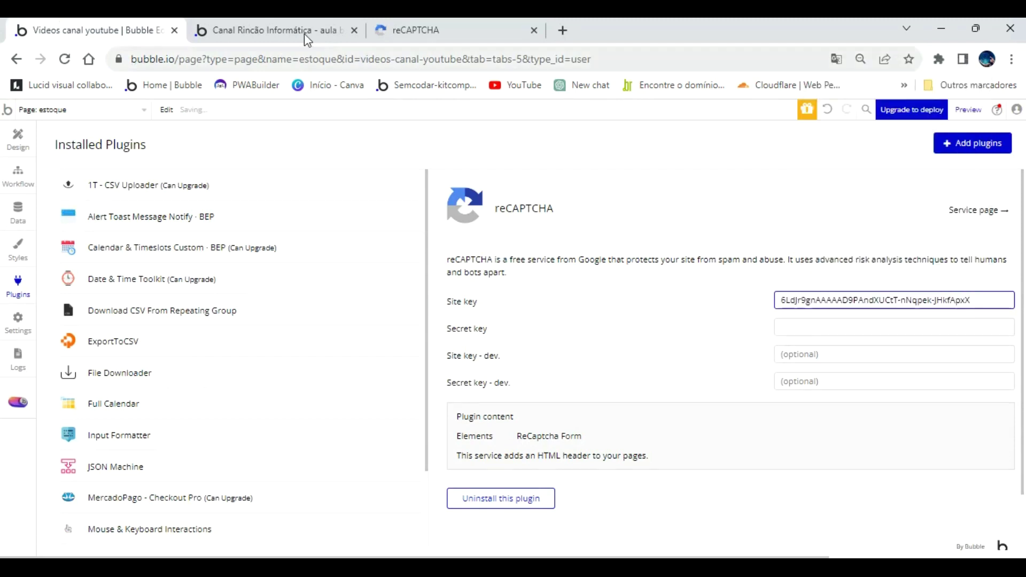
Copy the secret key from the reCAPTCHA console and paste it into the plugin's Secret key field.
{"action": "left_click", "coordinate": [303, 33]}
{"action": "left_click", "coordinate": [204, 240]}
{"action": "left_click", "coordinate": [393, 43]}
{"action": "left_click", "coordinate": [268, 137]}
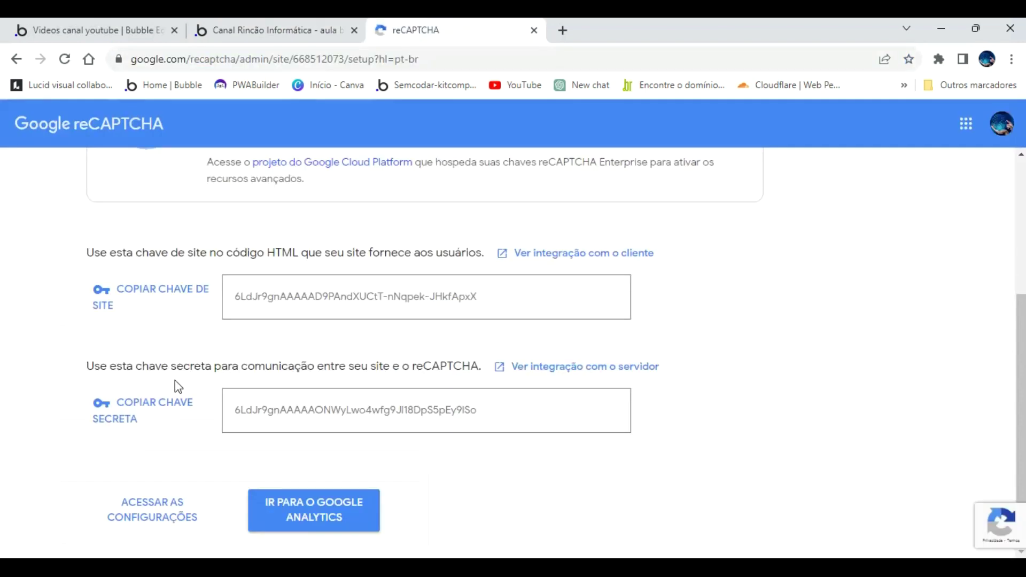
{"action": "left_click", "coordinate": [159, 405]}
{"action": "left_click", "coordinate": [95, 38]}
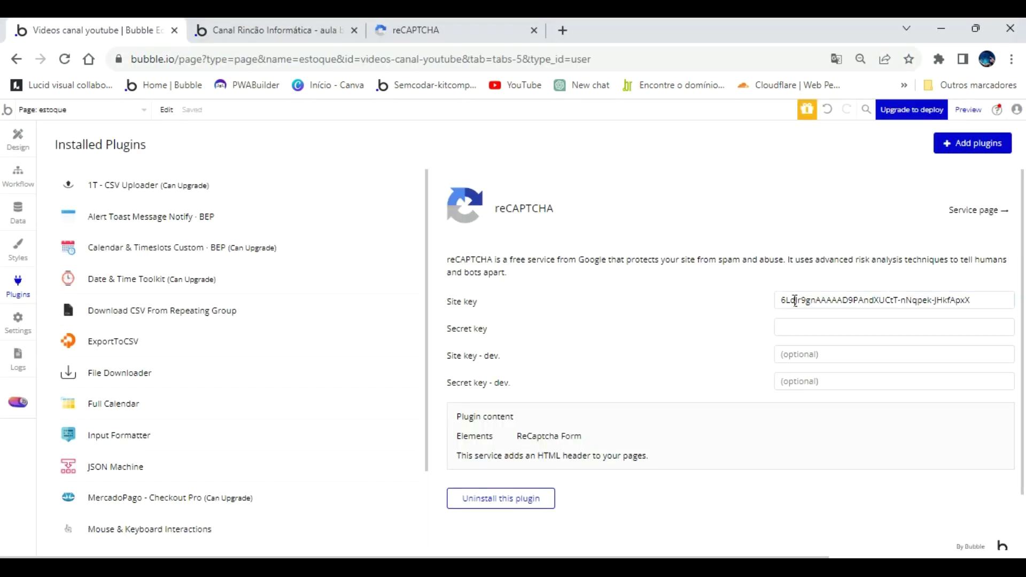
{"action": "right_click", "coordinate": [814, 328]}
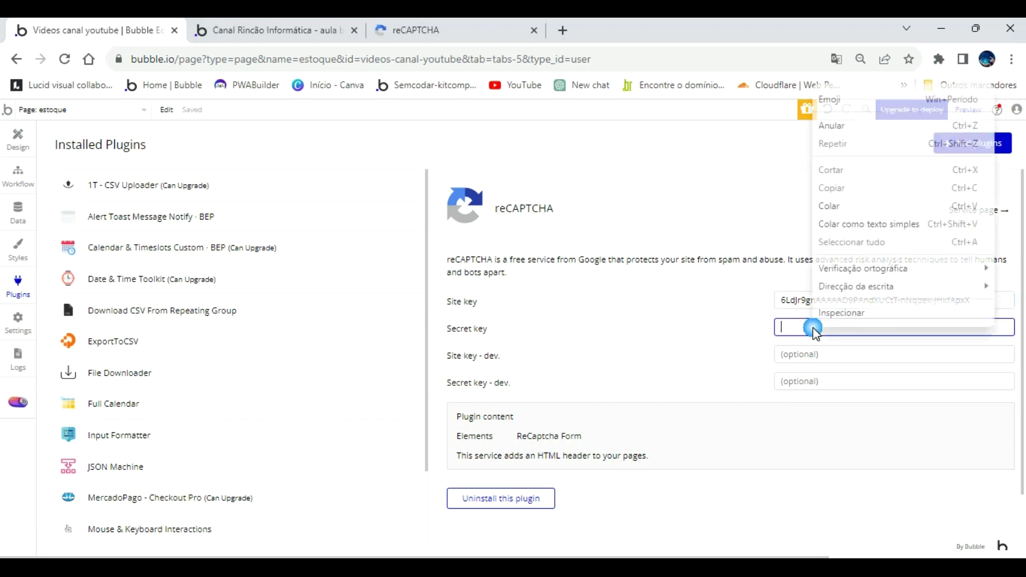
{"action": "left_click", "coordinate": [843, 208]}
{"action": "left_click", "coordinate": [701, 338]}
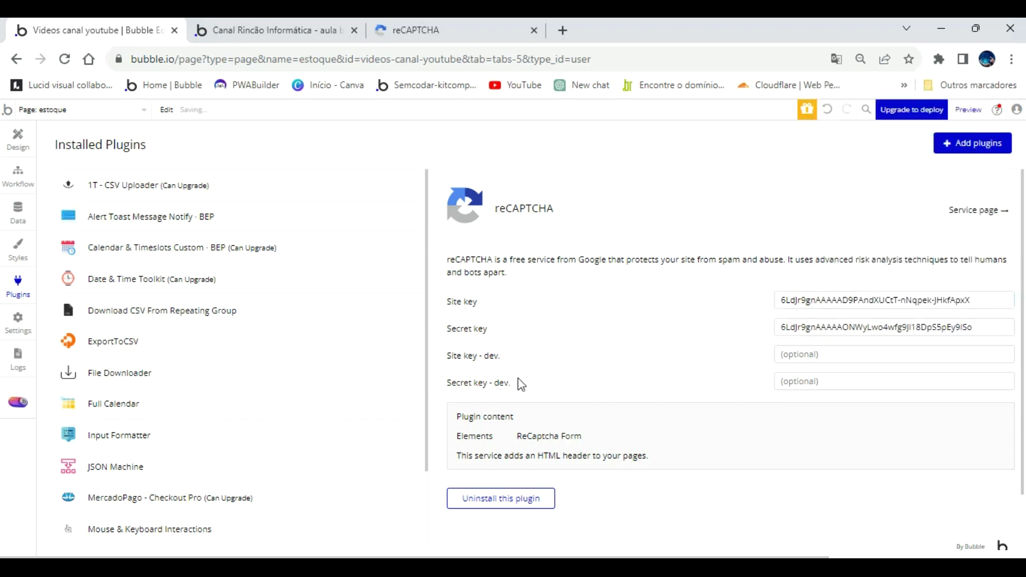
On the index page, make Group Form and Group Log in taller toward the page bottom.
{"action": "left_click", "coordinate": [108, 108]}
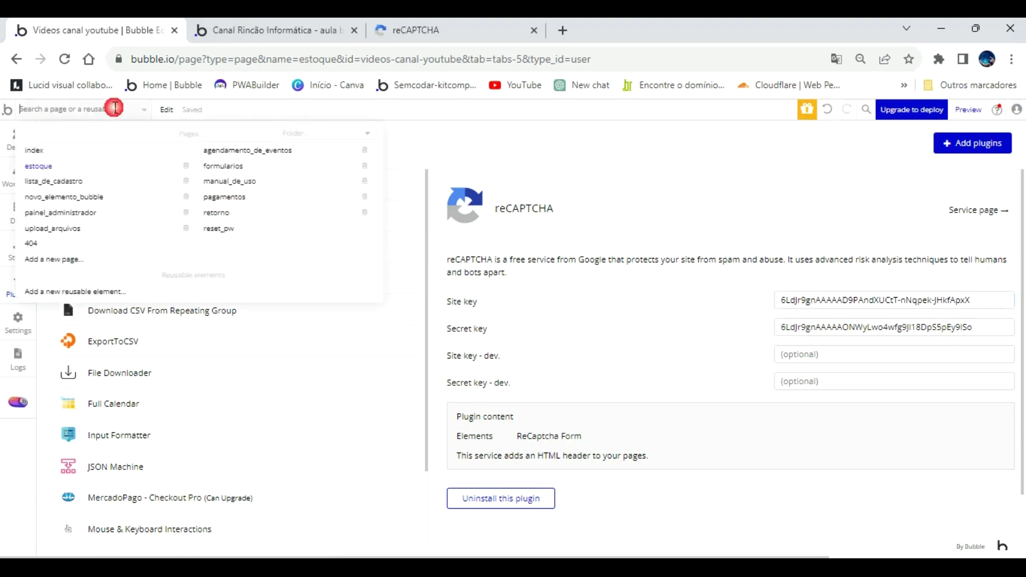
{"action": "left_click", "coordinate": [34, 152]}
{"action": "left_click", "coordinate": [544, 428]}
{"action": "left_click_drag", "start_coordinate": [592, 448], "coordinate": [604, 517]}
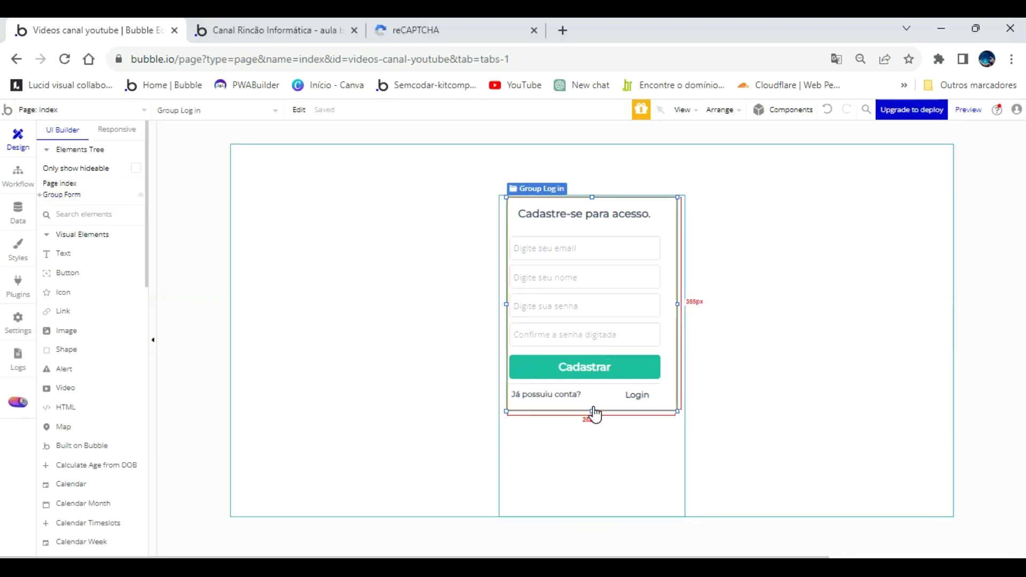
{"action": "left_click", "coordinate": [591, 417]}
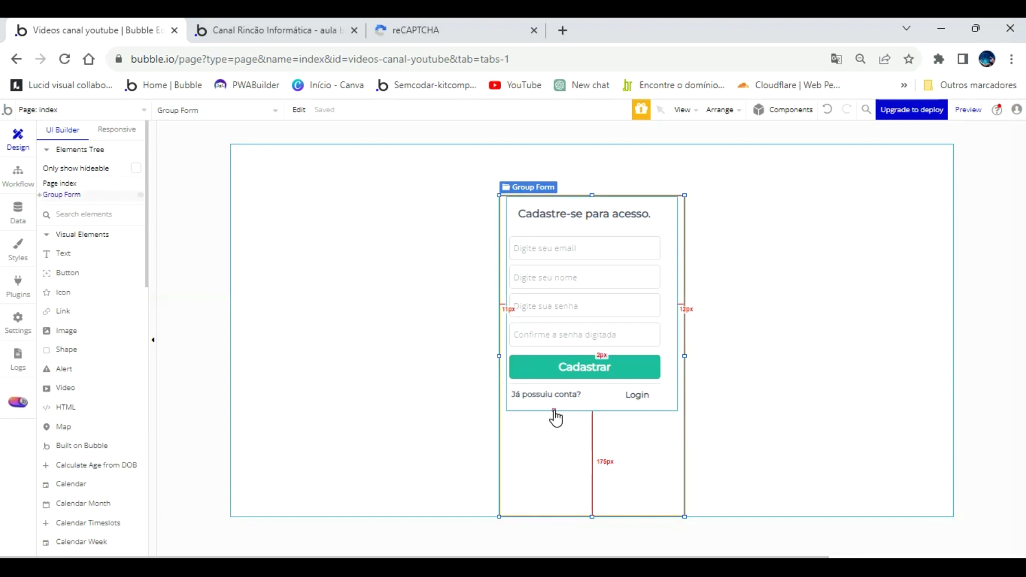
{"action": "left_click", "coordinate": [555, 418]}
{"action": "left_click_drag", "start_coordinate": [593, 410], "coordinate": [597, 498]}
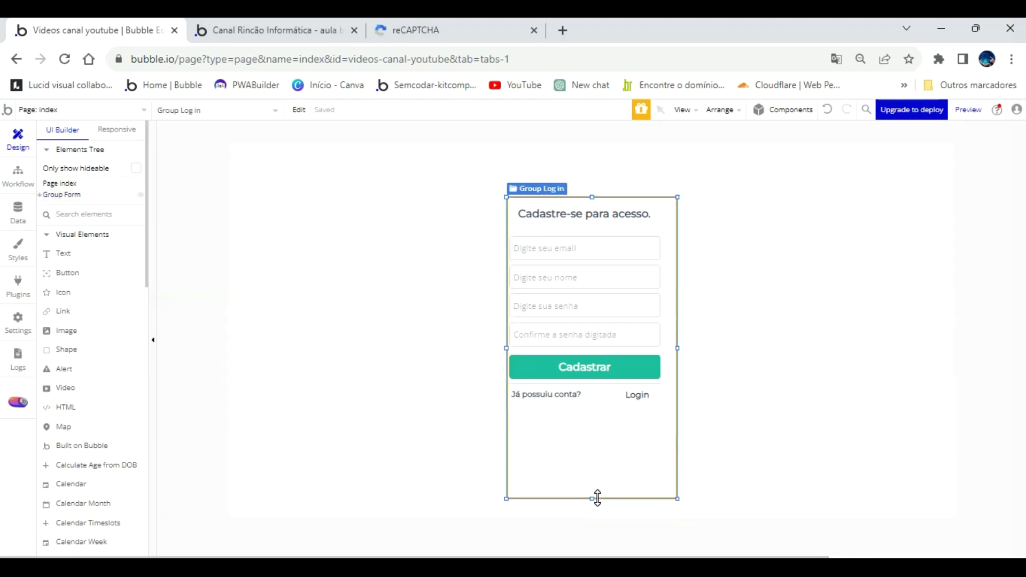
Stretch Group Sign up down to match Group Log in's height.
{"action": "left_click", "coordinate": [40, 195]}
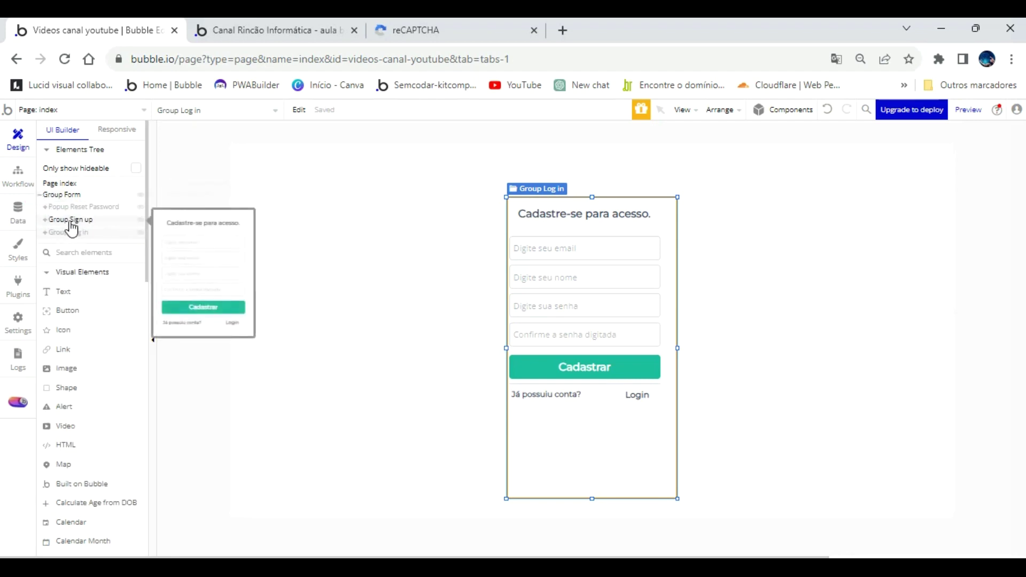
{"action": "left_click", "coordinate": [71, 220]}
{"action": "left_click_drag", "start_coordinate": [584, 414], "coordinate": [584, 414]}
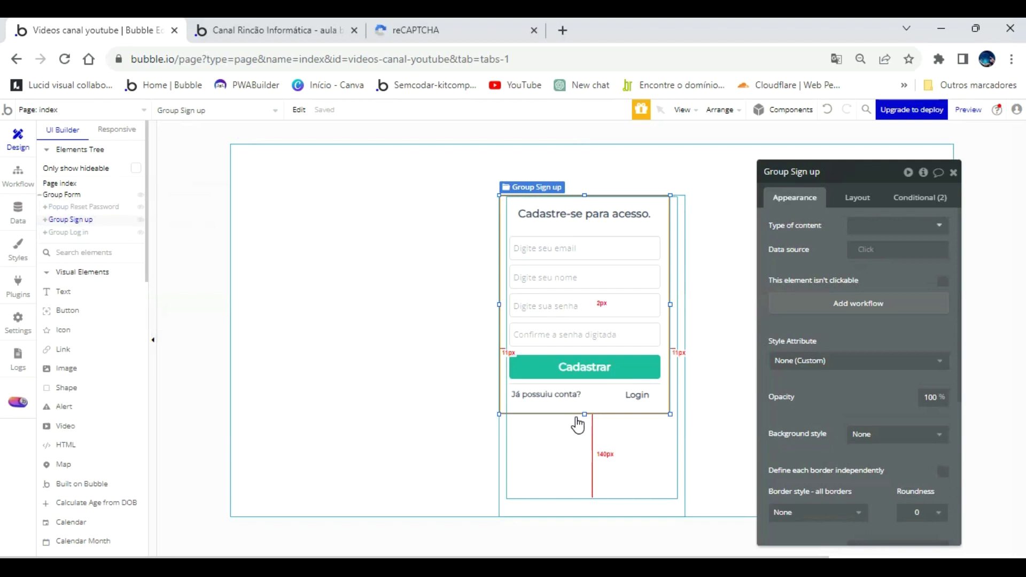
{"action": "key", "text": "ctrl+e"}
{"action": "left_click", "coordinate": [602, 451]}
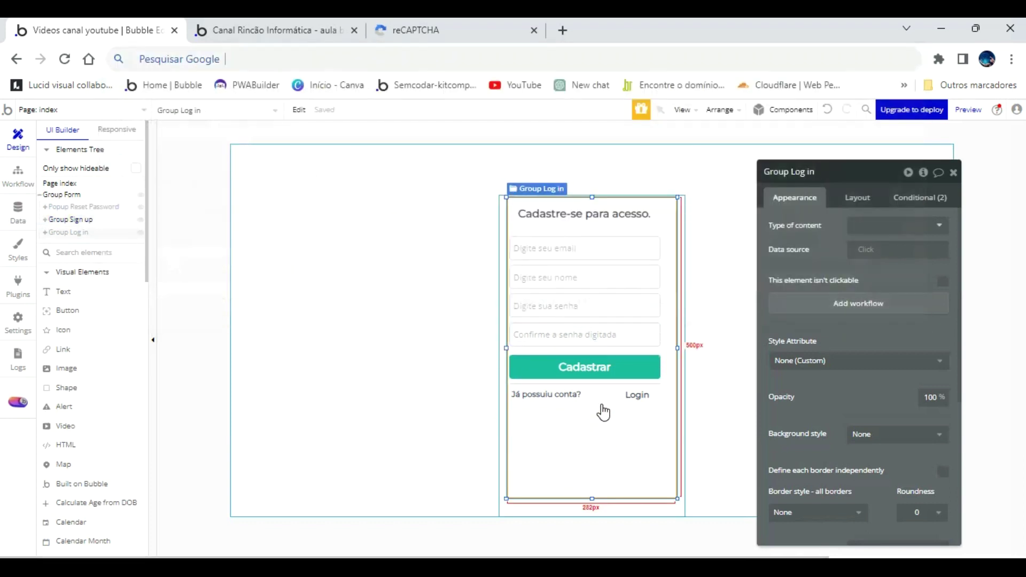
{"action": "left_click", "coordinate": [71, 220]}
{"action": "left_click_drag", "start_coordinate": [530, 406], "coordinate": [589, 519]}
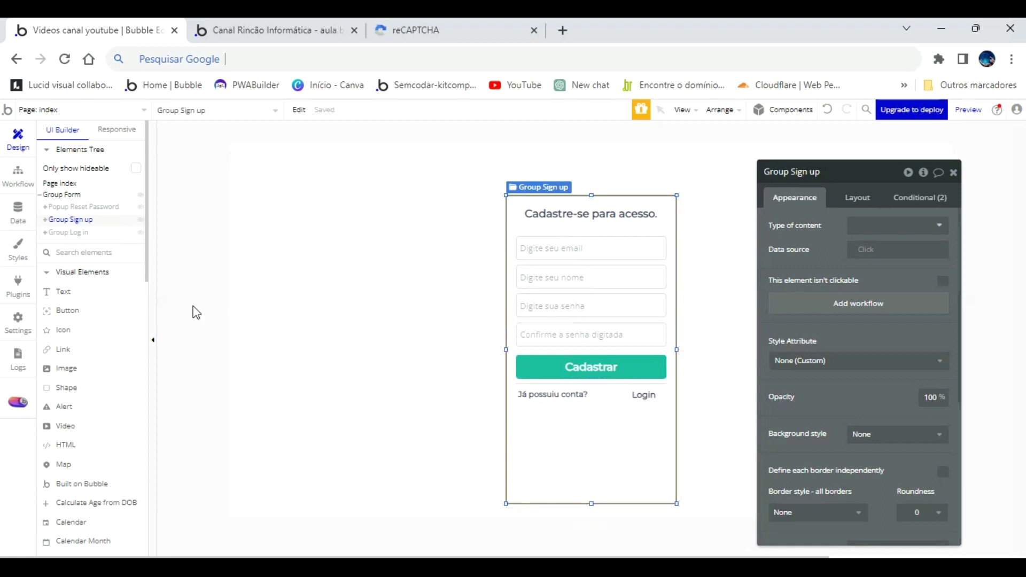
Place a reCaptcha form element from Input forms onto the page canvas.
{"action": "scroll", "coordinate": [88, 396], "scroll_direction": "down", "scroll_amount": 5}
{"action": "scroll", "coordinate": [90, 398], "scroll_direction": "down", "scroll_amount": 5}
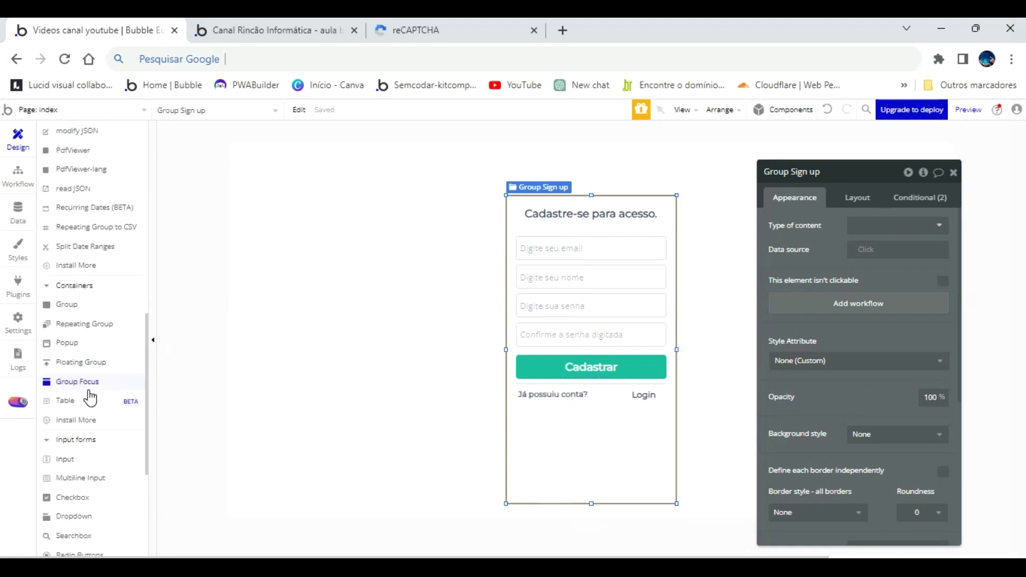
{"action": "scroll", "coordinate": [88, 395], "scroll_direction": "down", "scroll_amount": 5}
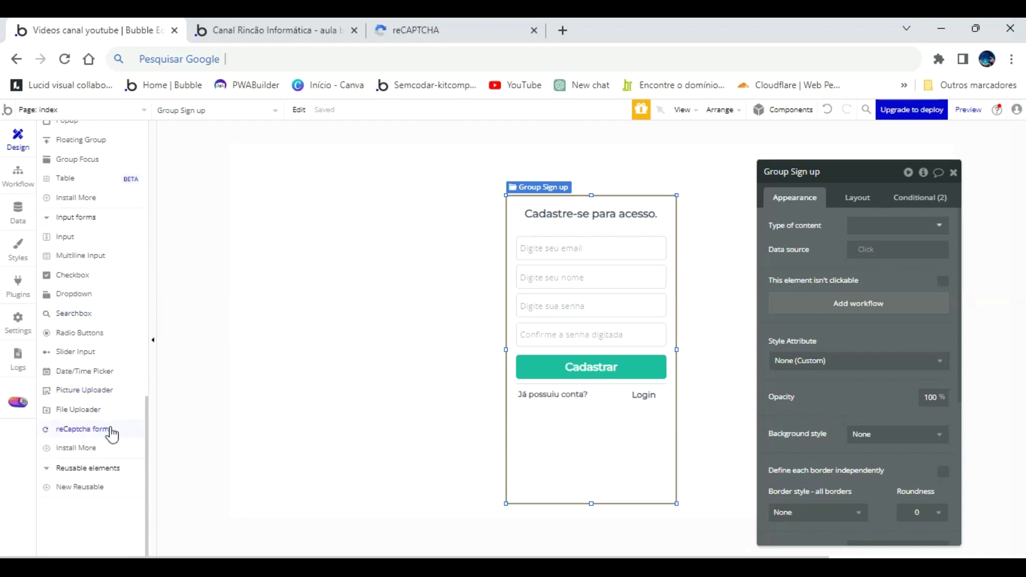
{"action": "left_click_drag", "start_coordinate": [86, 436], "coordinate": [518, 431]}
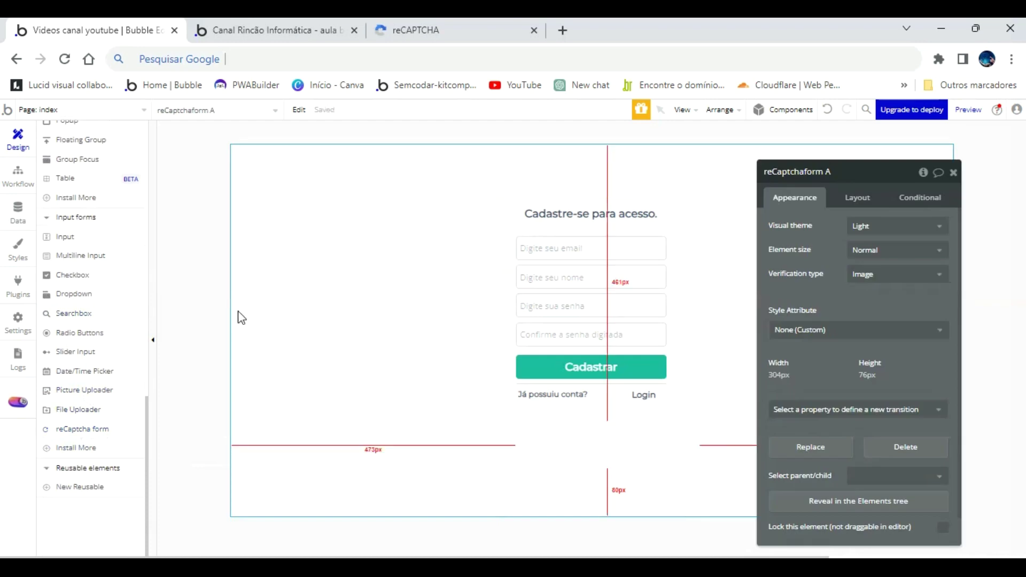
Move the reCAPTCHA element into Group Sign up in the Elements Tree.
{"action": "scroll", "coordinate": [72, 203], "scroll_direction": "up", "scroll_amount": 10}
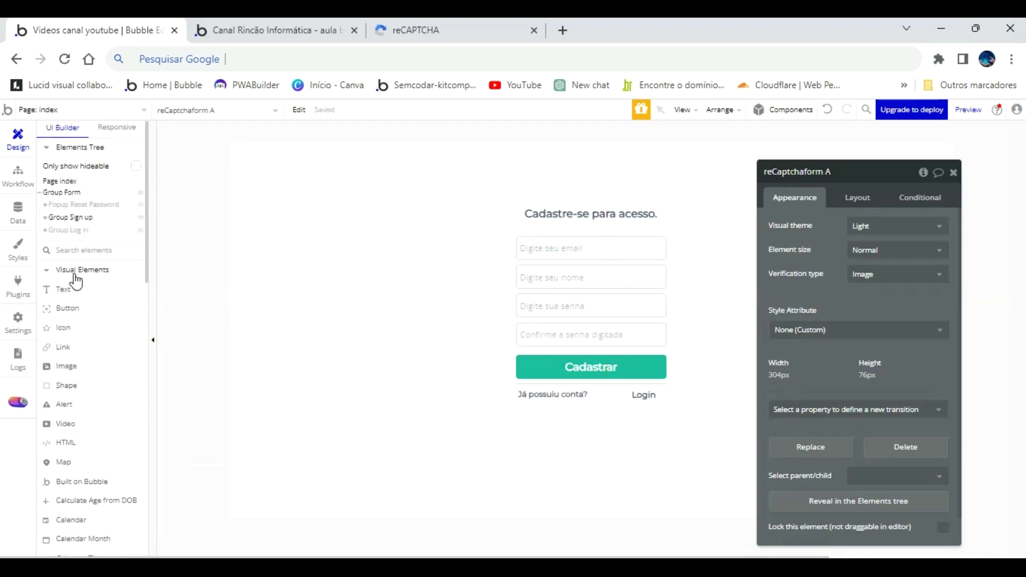
{"action": "left_click", "coordinate": [46, 219]}
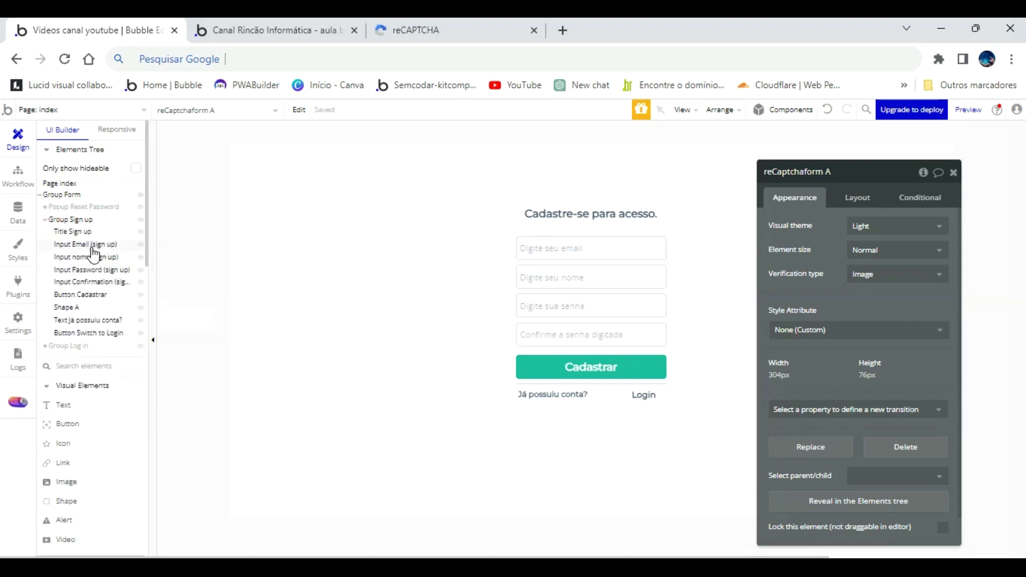
{"action": "left_click", "coordinate": [45, 346]}
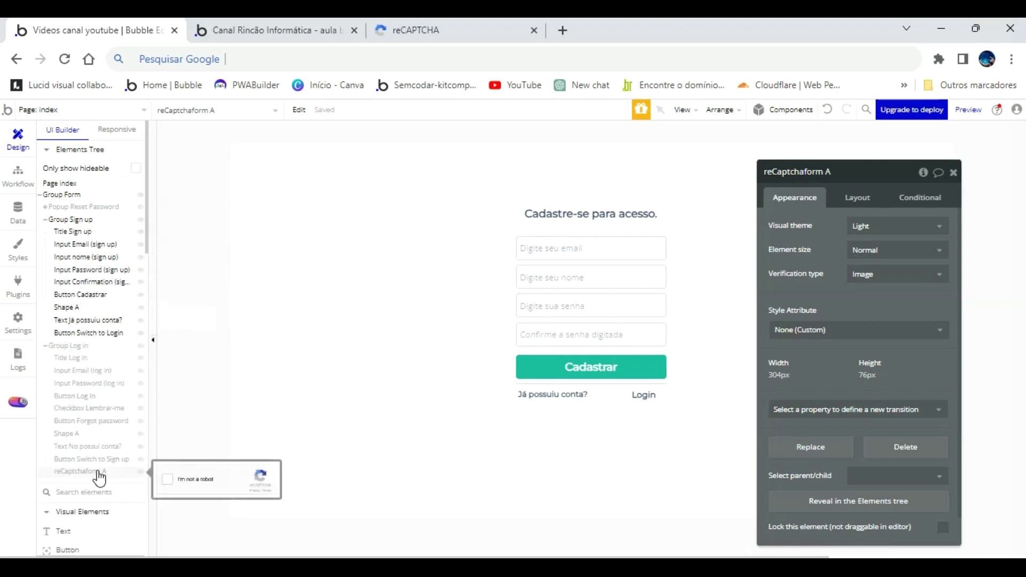
{"action": "left_click_drag", "start_coordinate": [100, 477], "coordinate": [106, 345]}
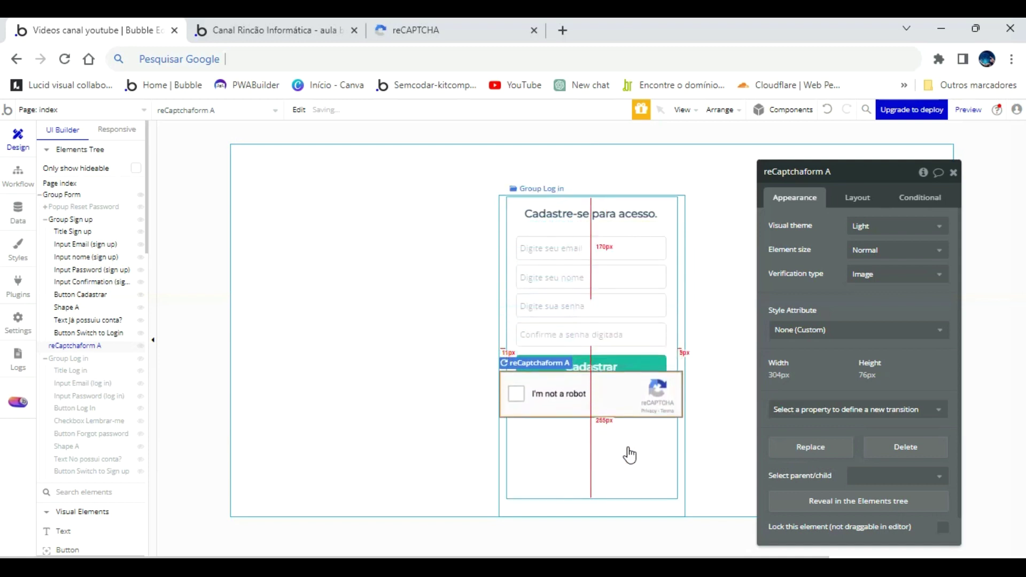
Widen Group Form from 307 to 360 px and Group Log in from 283 to 320 px.
{"action": "left_click", "coordinate": [856, 196]}
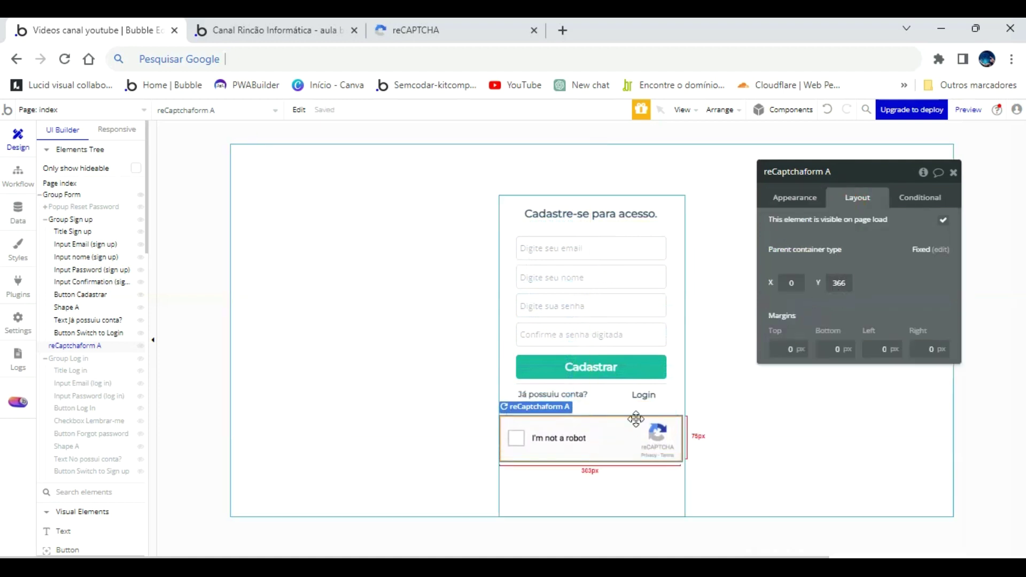
{"action": "left_click", "coordinate": [676, 498]}
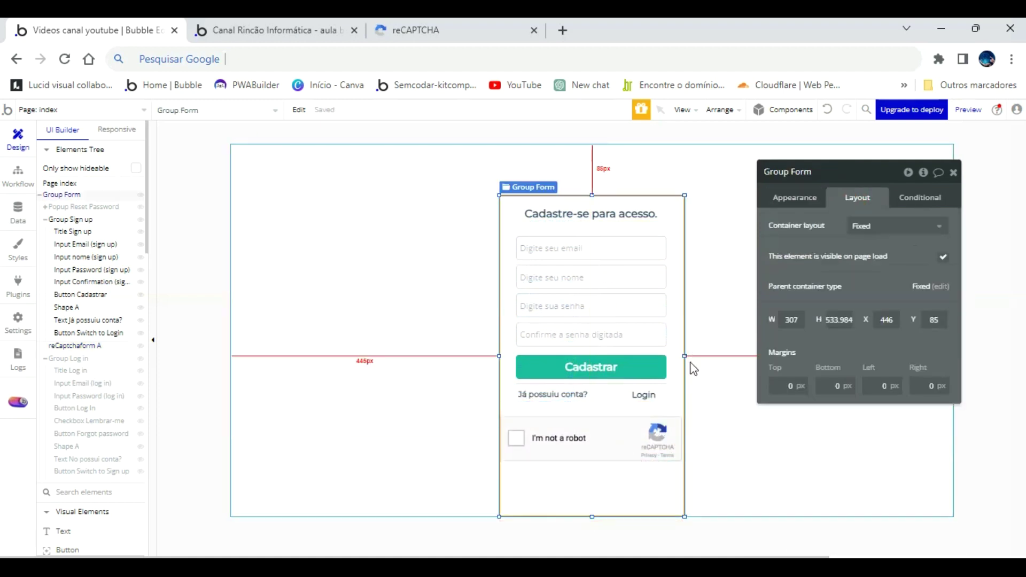
{"action": "left_click_drag", "start_coordinate": [685, 356], "coordinate": [716, 356]}
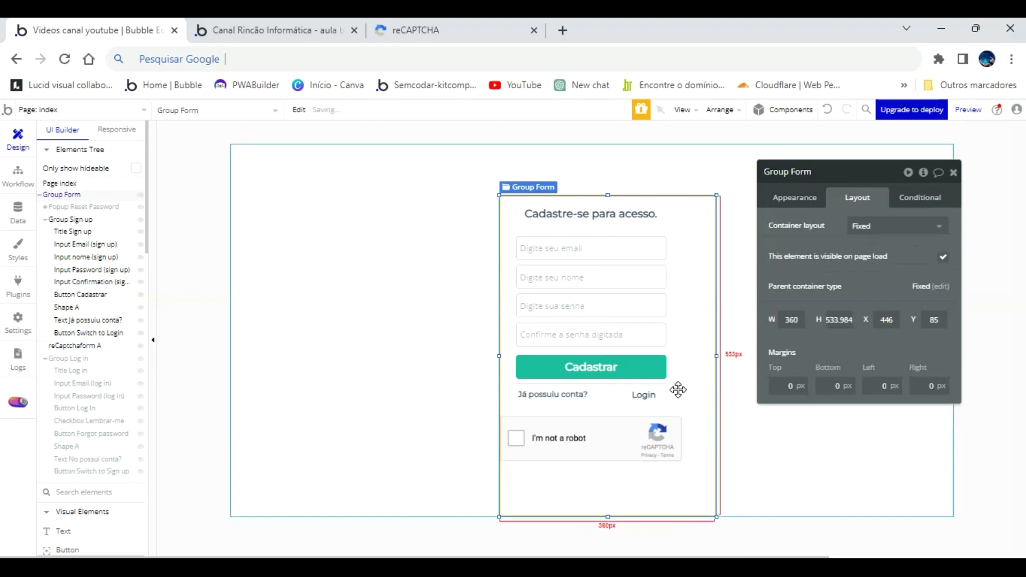
{"action": "left_click", "coordinate": [666, 412]}
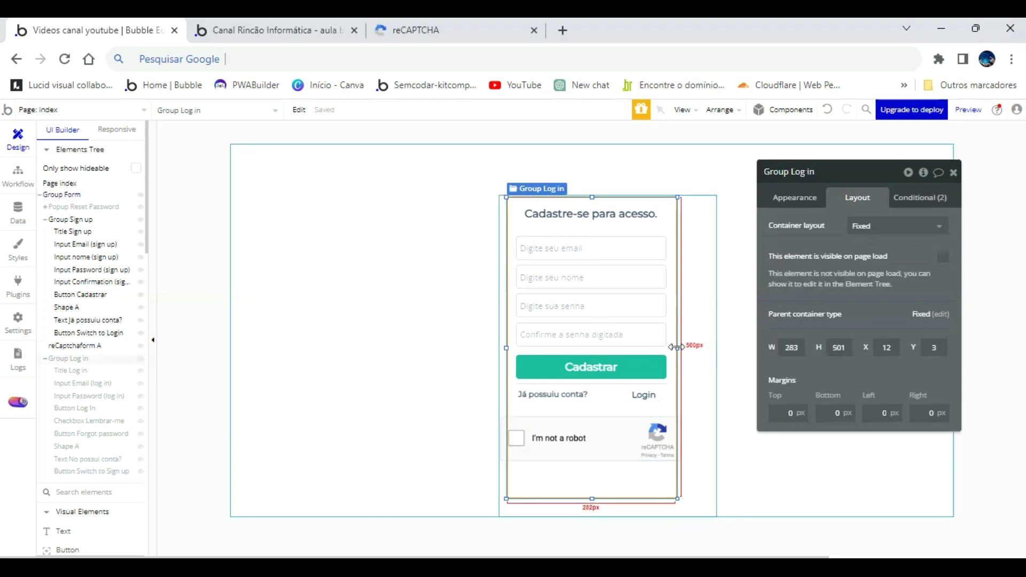
{"action": "left_click_drag", "start_coordinate": [678, 358], "coordinate": [705, 342]}
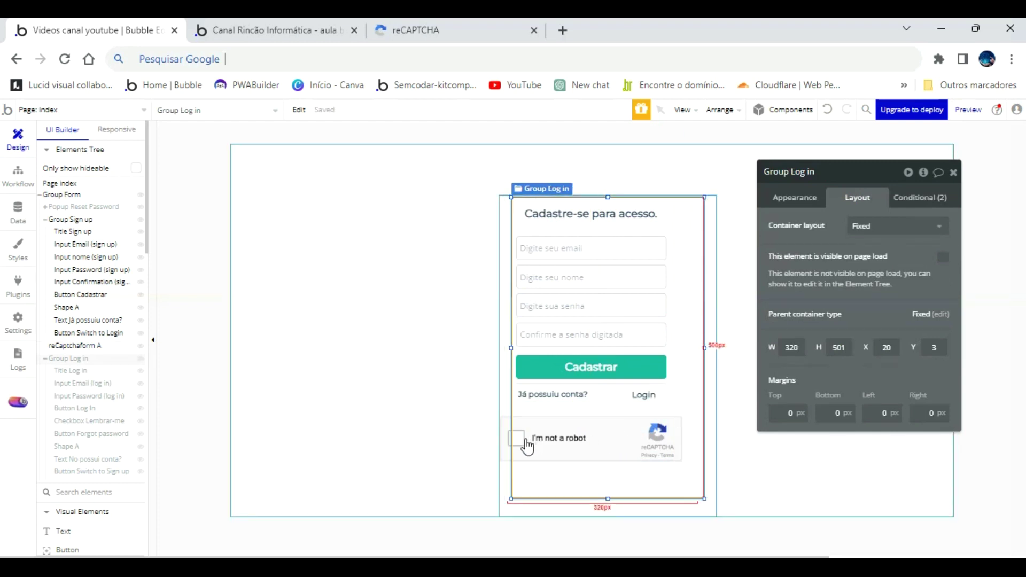
Reposition the reCAPTCHA and widen Group Sign up to about 321 px at X 19.
{"action": "left_click", "coordinate": [509, 442]}
{"action": "left_click_drag", "start_coordinate": [509, 442], "coordinate": [633, 422]}
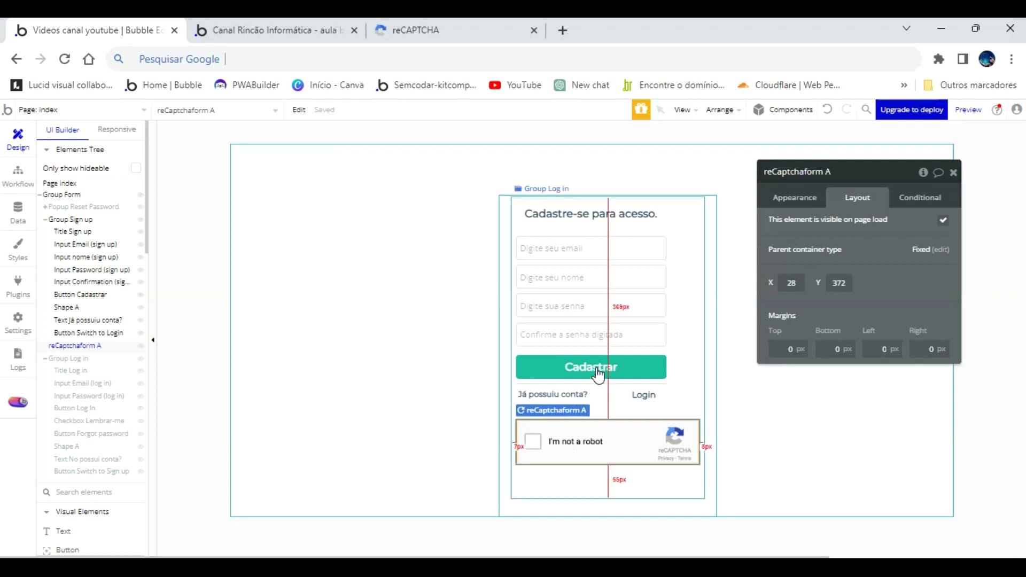
{"action": "left_click", "coordinate": [669, 293]}
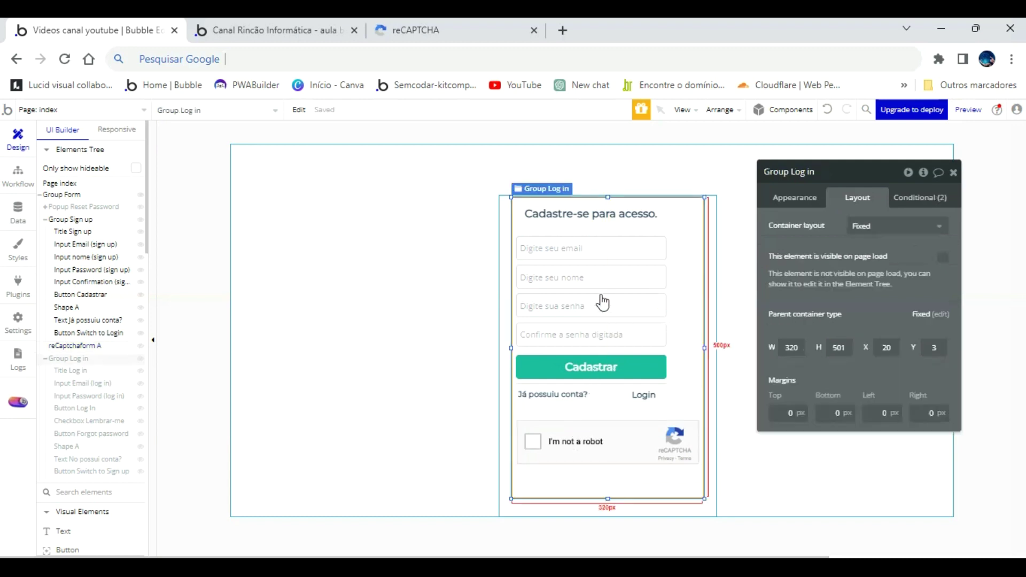
{"action": "left_click", "coordinate": [71, 232]}
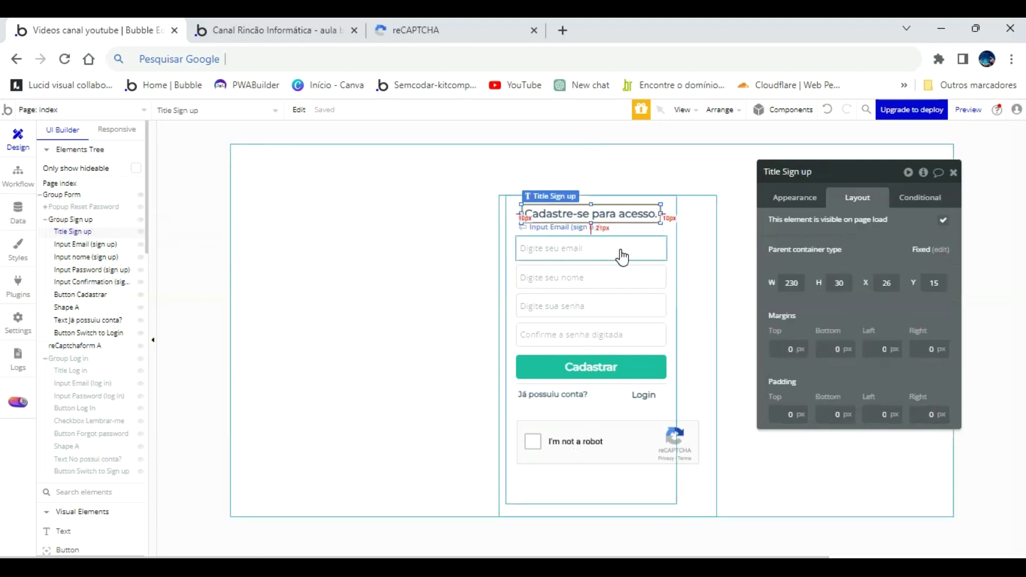
{"action": "left_click", "coordinate": [673, 302]}
{"action": "left_click_drag", "start_coordinate": [677, 350], "coordinate": [698, 350]}
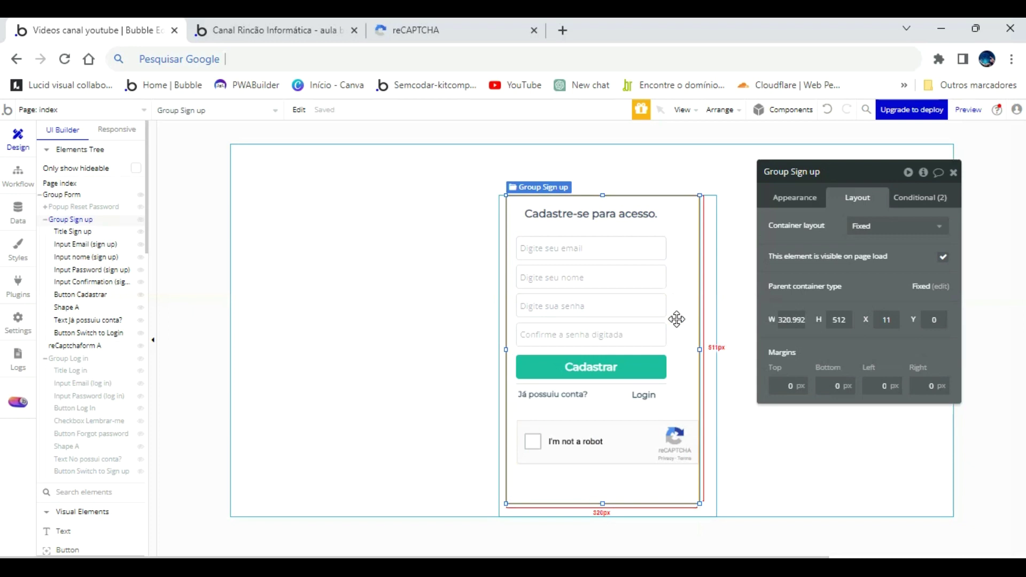
{"action": "left_click_drag", "start_coordinate": [675, 318], "coordinate": [652, 446]}
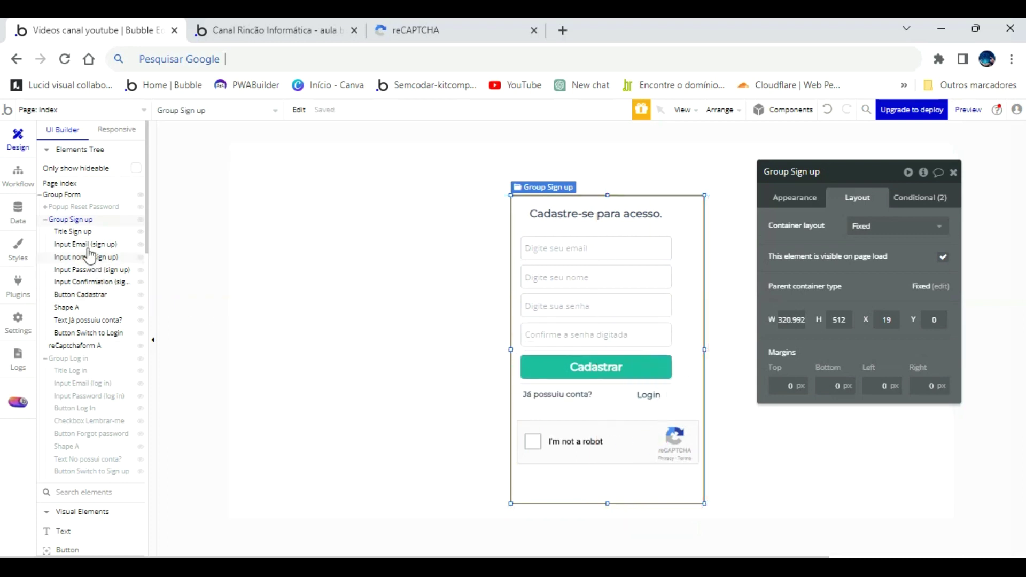
Centre the seven sign-up elements, from heading to Login link, horizontally within Group Sign up.
{"action": "left_click", "coordinate": [73, 232]}
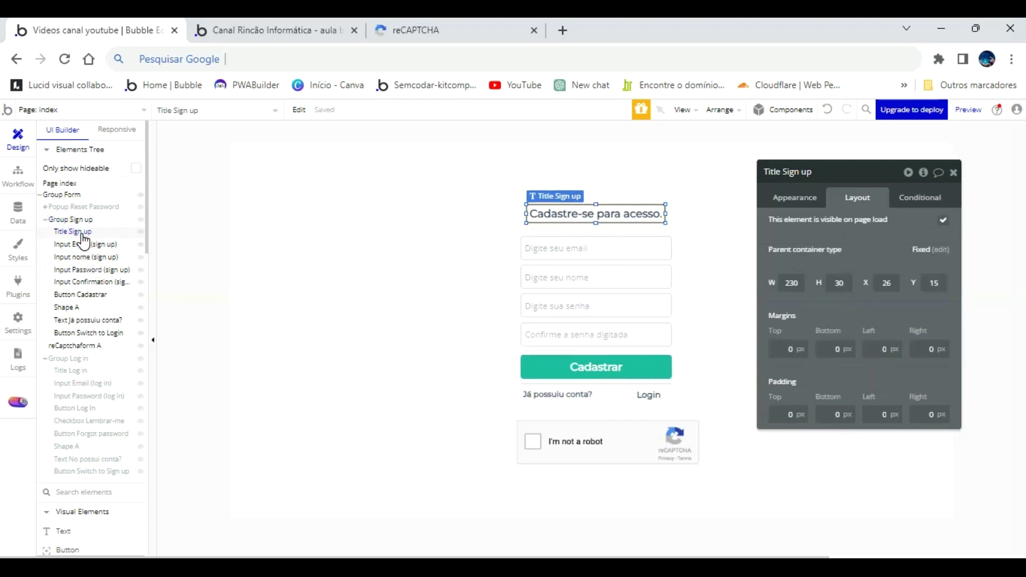
{"action": "left_click", "coordinate": [83, 245]}
{"action": "left_click", "coordinate": [591, 280], "text": "shift"}
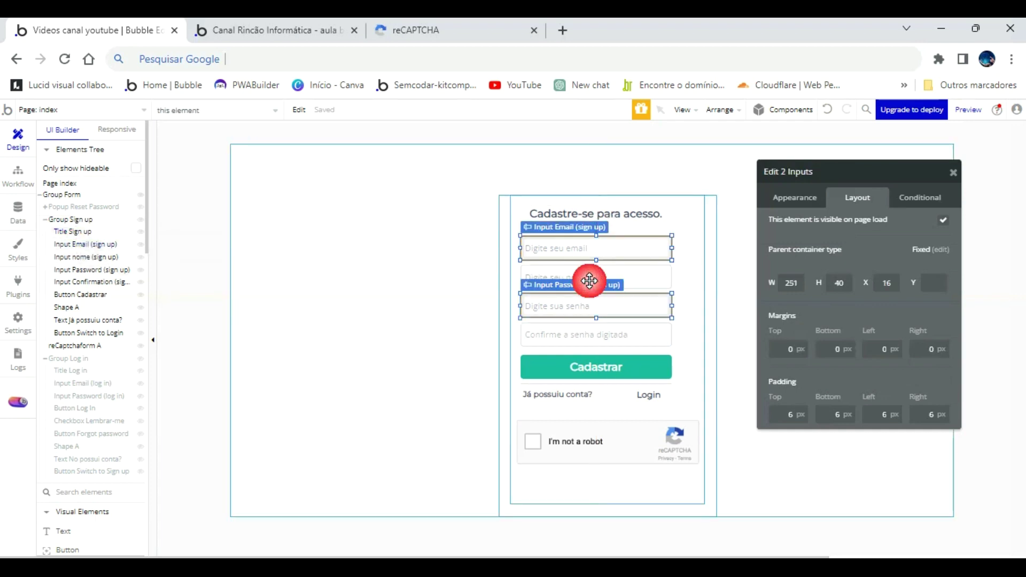
{"action": "left_click", "coordinate": [591, 309], "text": "shift"}
{"action": "left_click", "coordinate": [593, 342], "text": "shift"}
{"action": "left_click", "coordinate": [596, 366], "text": "shift"}
{"action": "left_click", "coordinate": [585, 394], "text": "shift"}
{"action": "left_click", "coordinate": [648, 396], "text": "shift"}
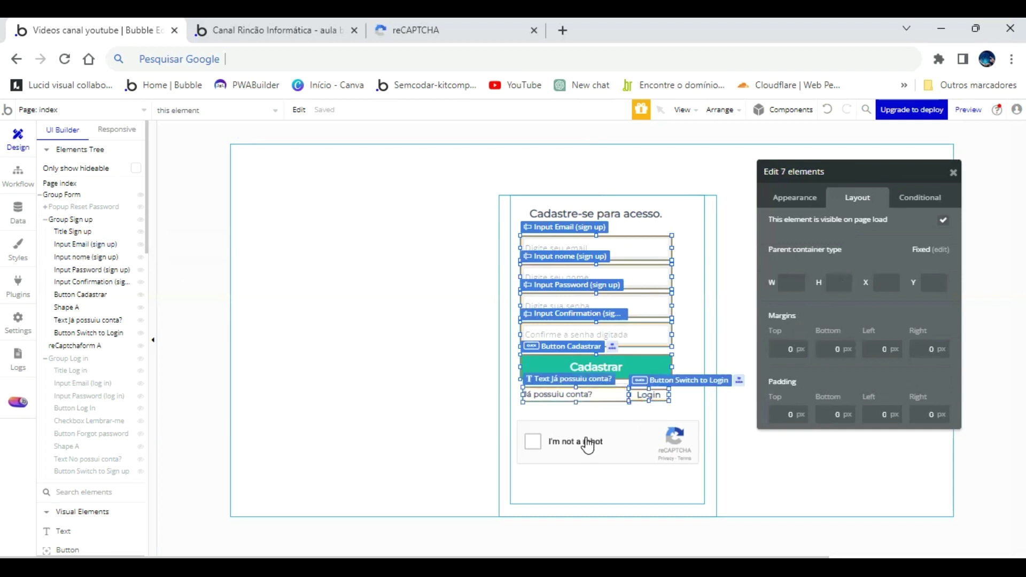
{"action": "left_click", "coordinate": [586, 438], "text": "shift"}
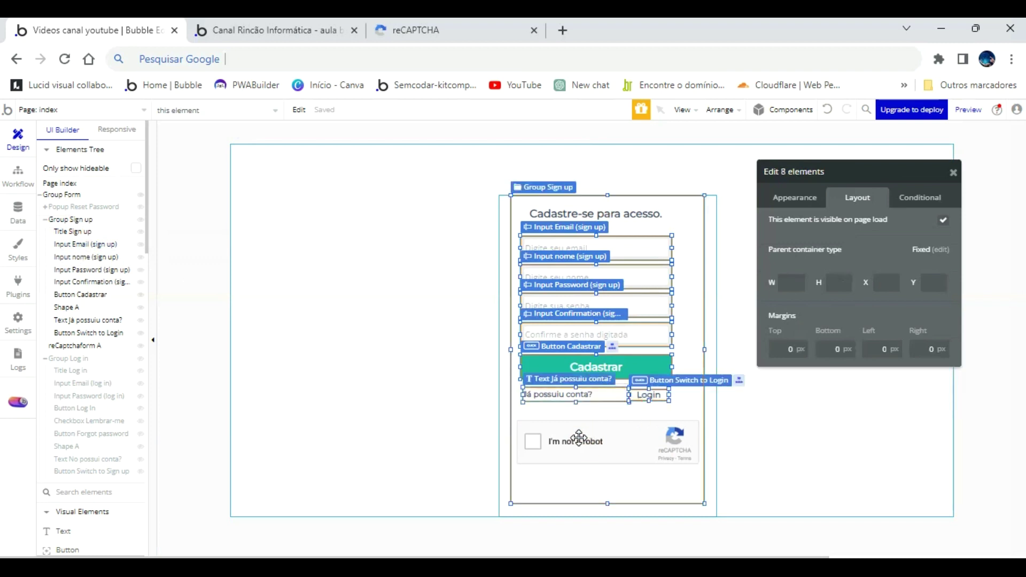
{"action": "left_click", "coordinate": [614, 462], "text": "shift"}
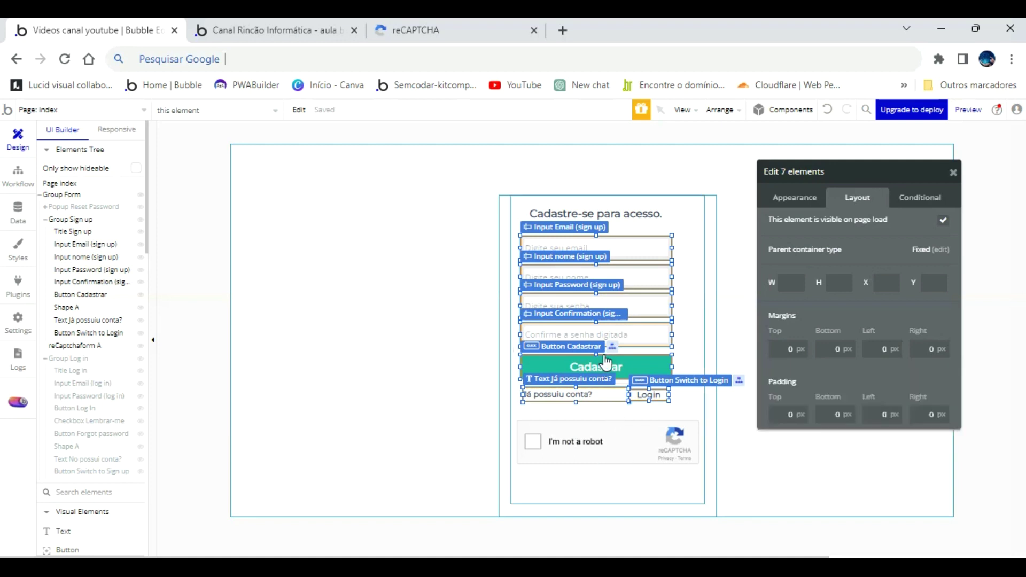
{"action": "key", "text": "ctrl+shift+h"}
Show the Cadastrar button's layout: X 34, Y 265, 251×40 px.
{"action": "left_click", "coordinate": [624, 440]}
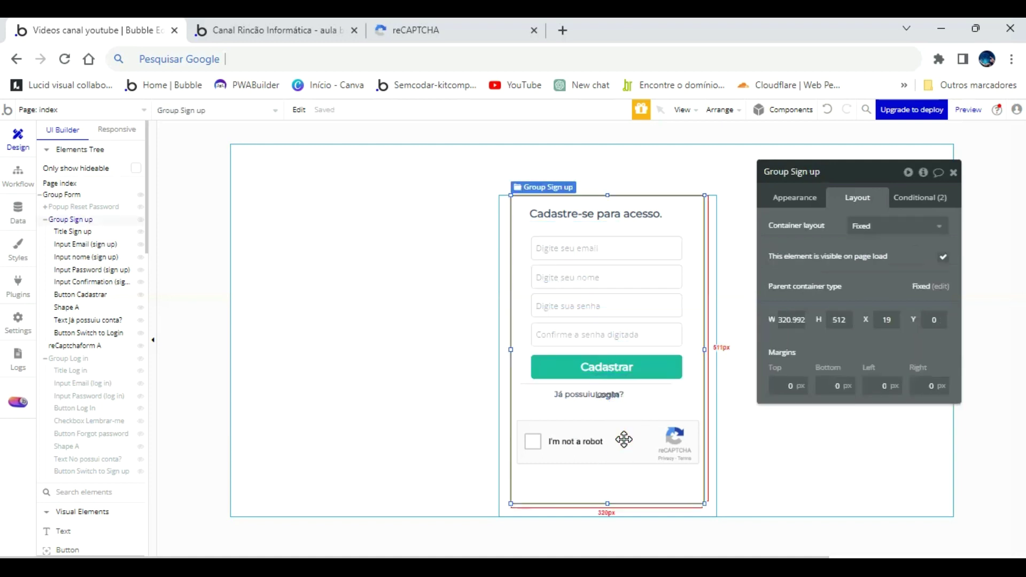
{"action": "left_click", "coordinate": [648, 365]}
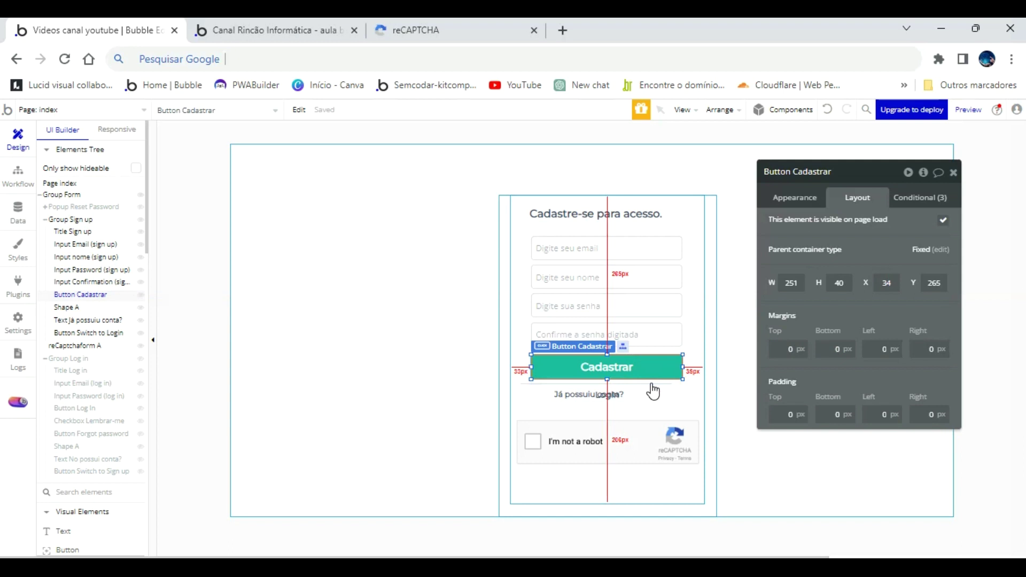
{"action": "left_click", "coordinate": [647, 388], "text": "shift"}
{"action": "left_click", "coordinate": [606, 394], "text": "shift"}
{"action": "left_click", "coordinate": [566, 394], "text": "shift"}
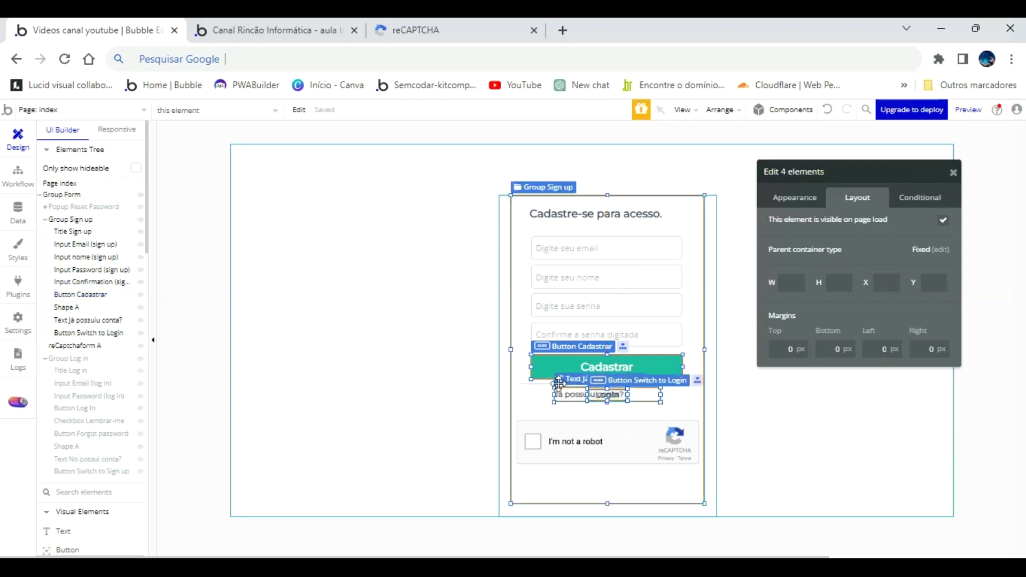
{"action": "left_click", "coordinate": [531, 396], "text": "shift"}
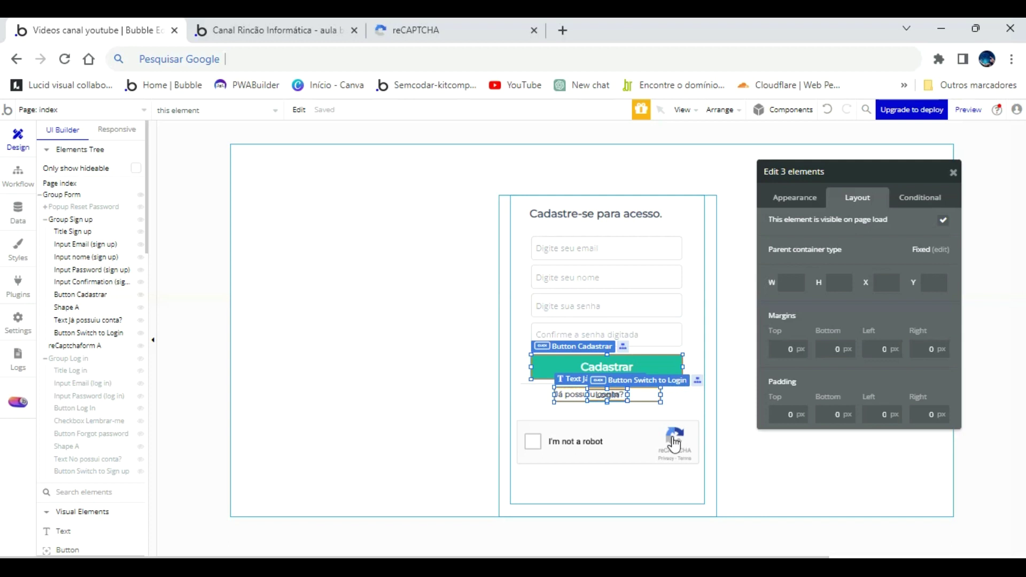
{"action": "left_click", "coordinate": [636, 484]}
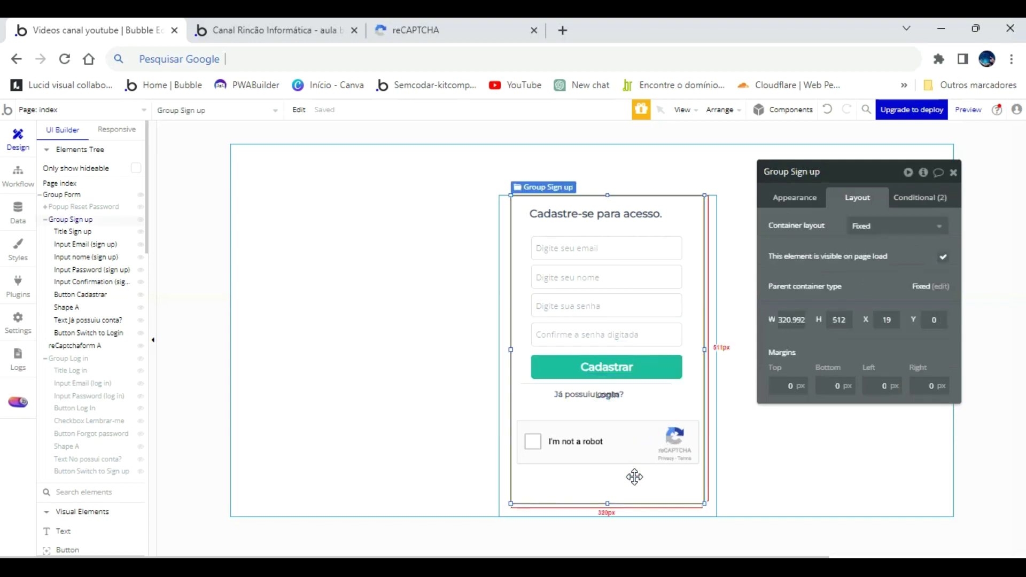
{"action": "left_click", "coordinate": [645, 374]}
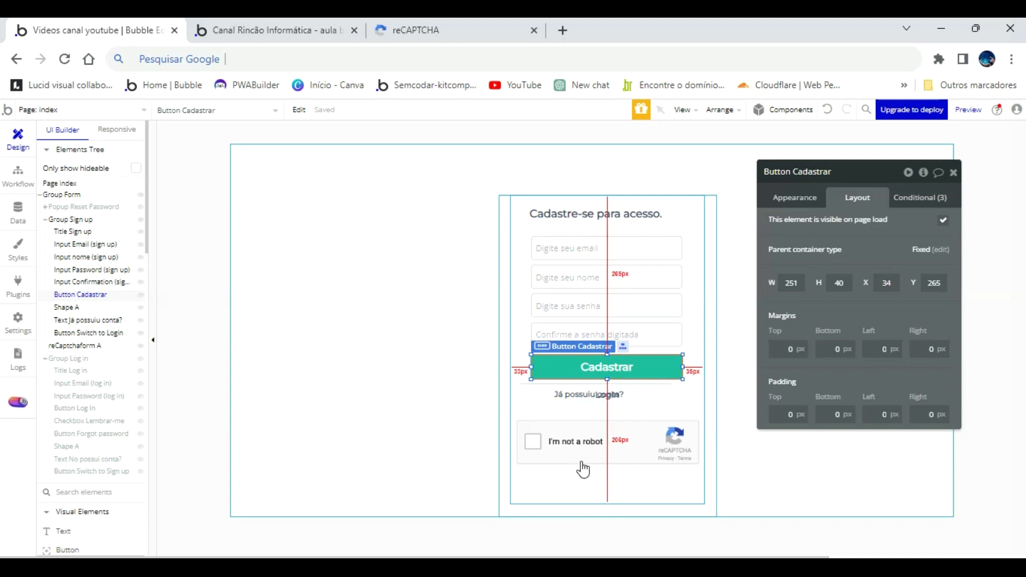
Reload the app preview, then select Group Sign up and bring up the index page's workflows.
{"action": "left_click", "coordinate": [295, 37]}
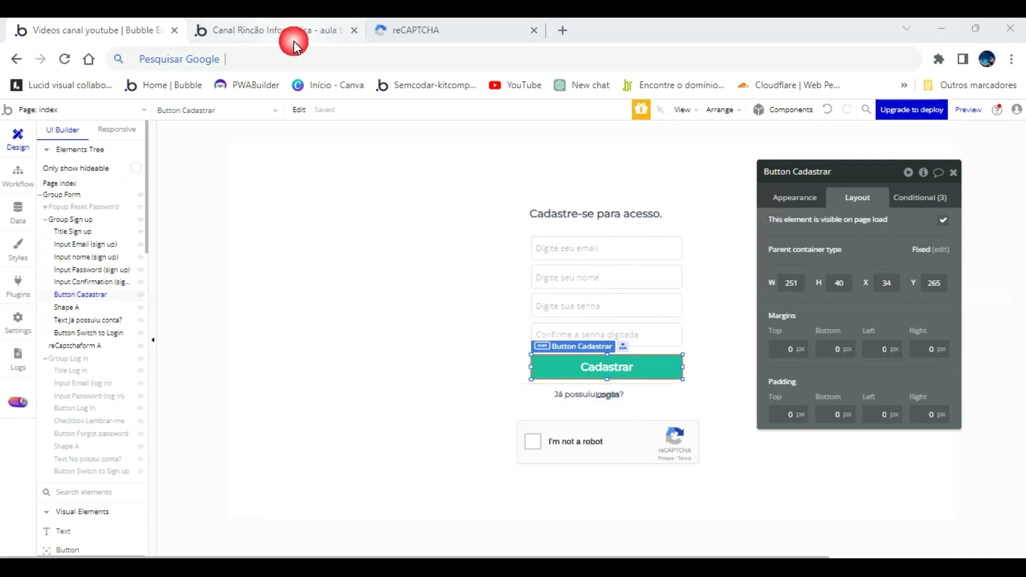
{"action": "left_click", "coordinate": [373, 134]}
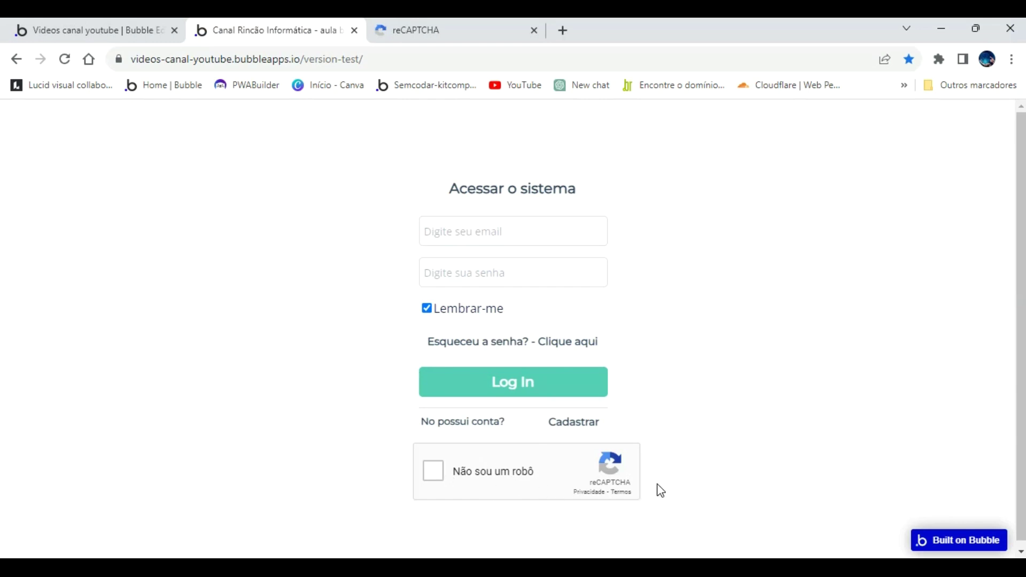
{"action": "left_click", "coordinate": [110, 28]}
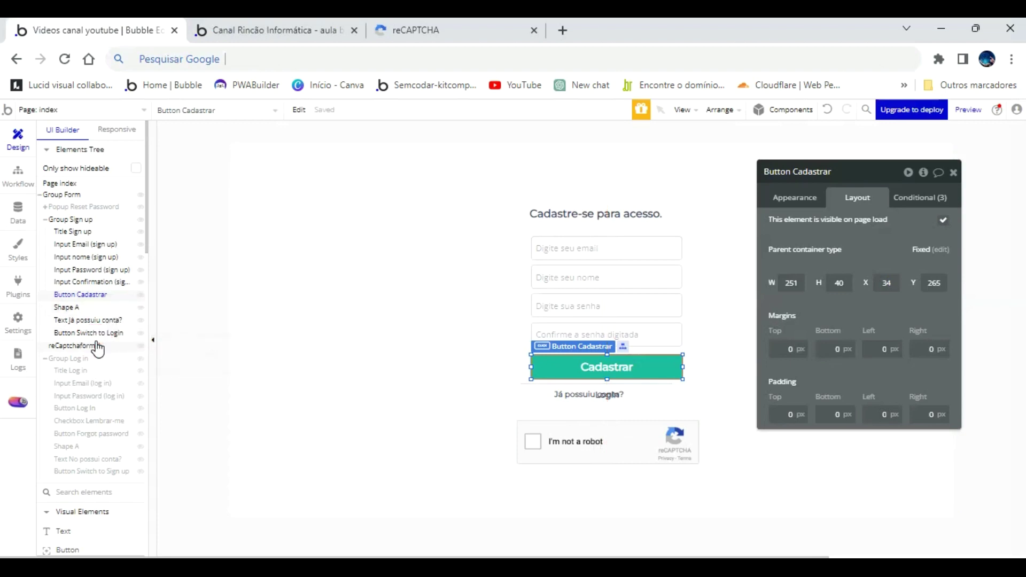
{"action": "left_click", "coordinate": [610, 449]}
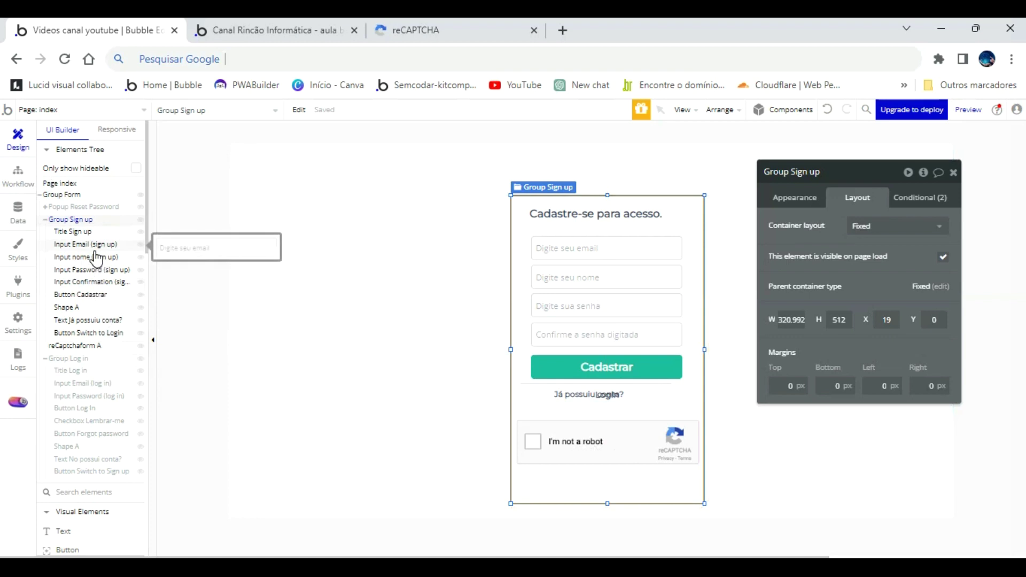
{"action": "left_click", "coordinate": [18, 174]}
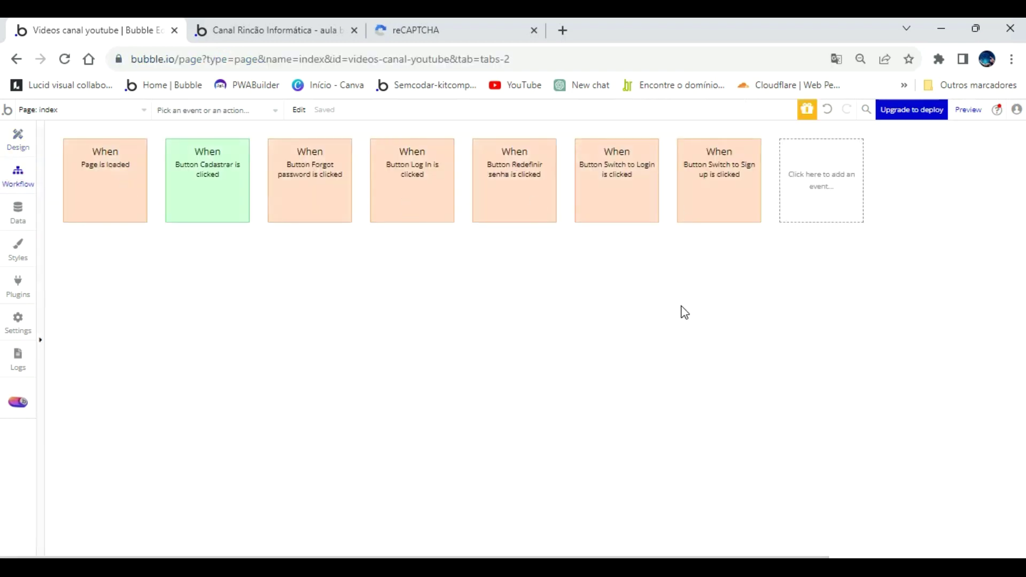
Change the Page is loaded Set state value for Group Form's mode from login to signup.
{"action": "mouse_move", "coordinate": [192, 195]}
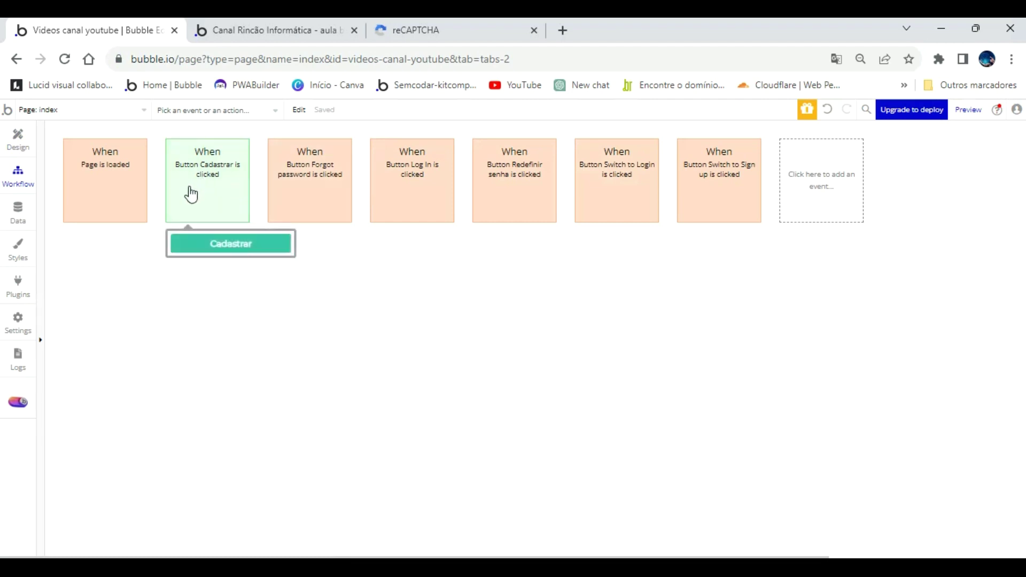
{"action": "left_click", "coordinate": [732, 191]}
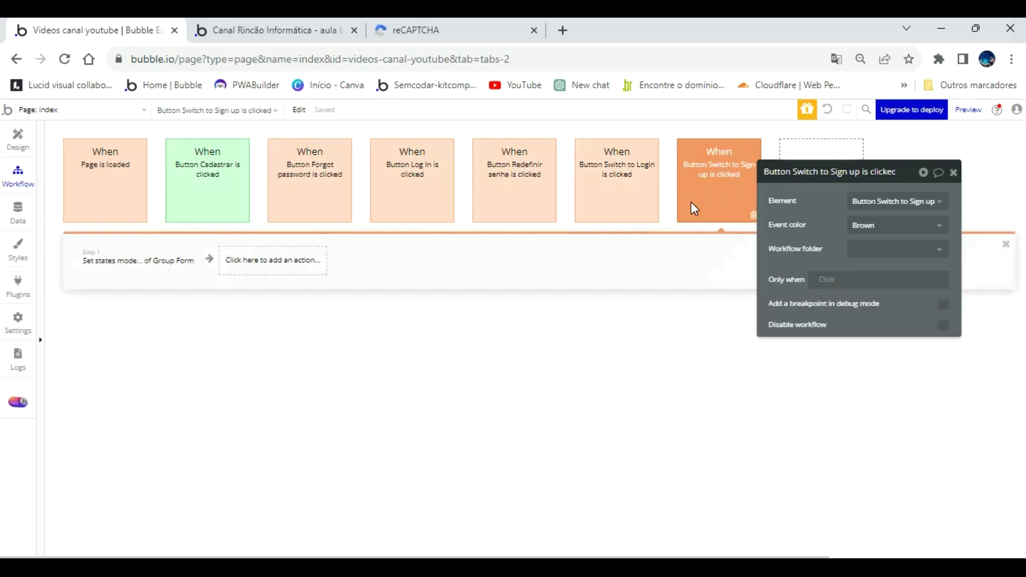
{"action": "left_click", "coordinate": [107, 190]}
{"action": "left_click", "coordinate": [138, 263]}
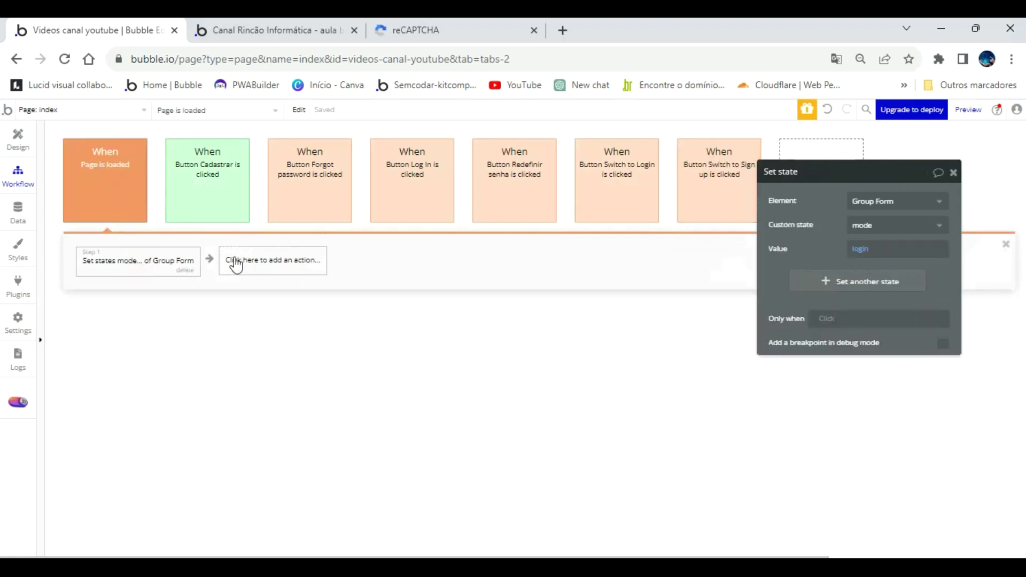
{"action": "left_click", "coordinate": [867, 250]}
{"action": "type", "text": "sig"}
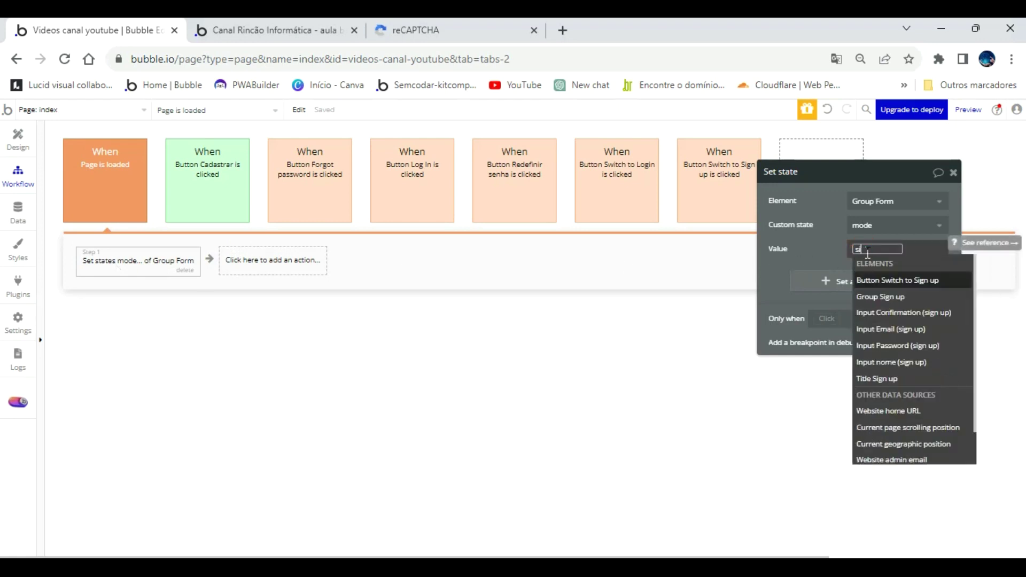
{"action": "type", "text": "nup"}
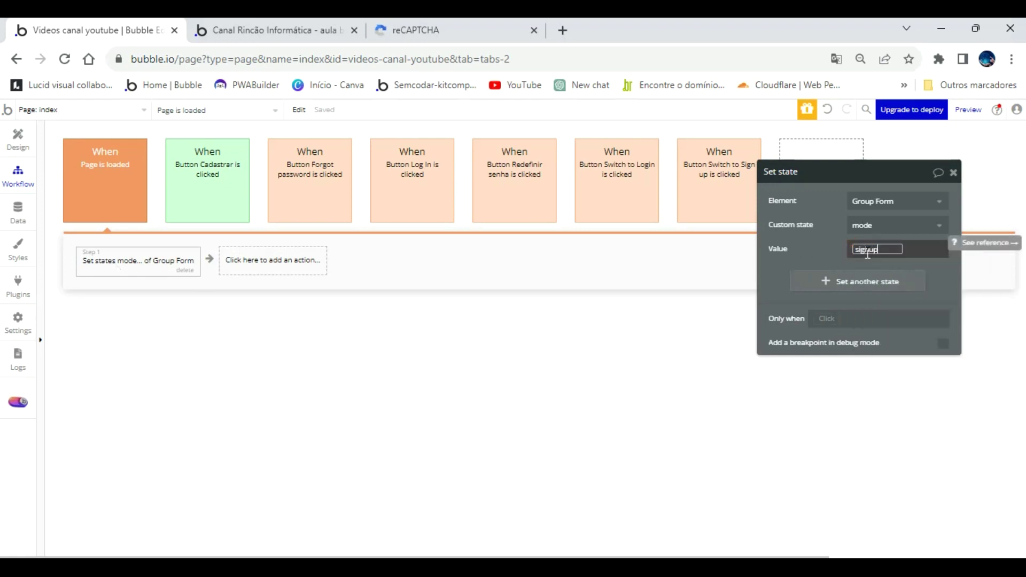
{"action": "left_click", "coordinate": [836, 240]}
{"action": "left_click", "coordinate": [835, 240]}
Reload the preview to see the sign-up form, test its reCAPTCHA, and return to Design view.
{"action": "left_click", "coordinate": [273, 30]}
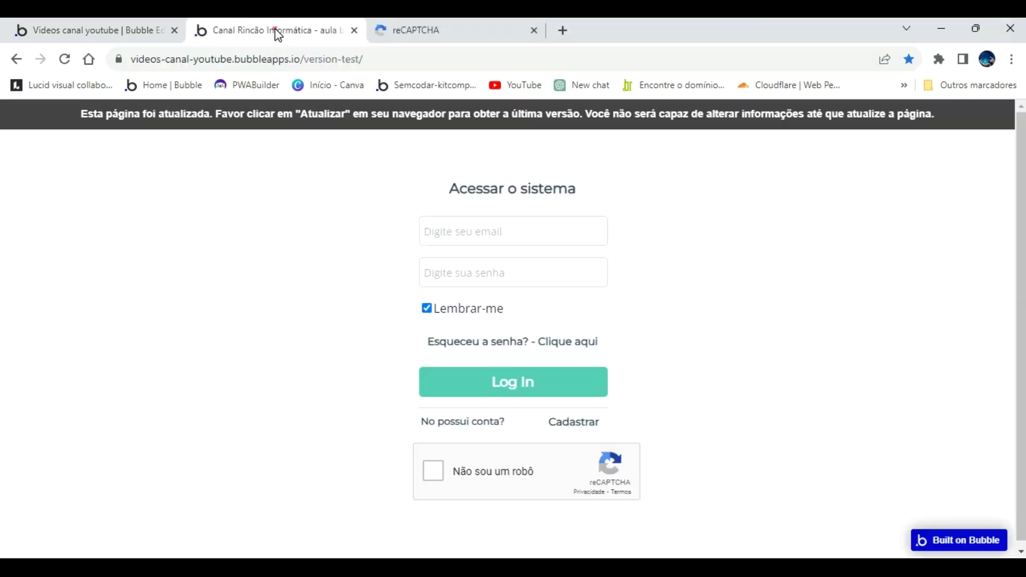
{"action": "key", "text": "F5"}
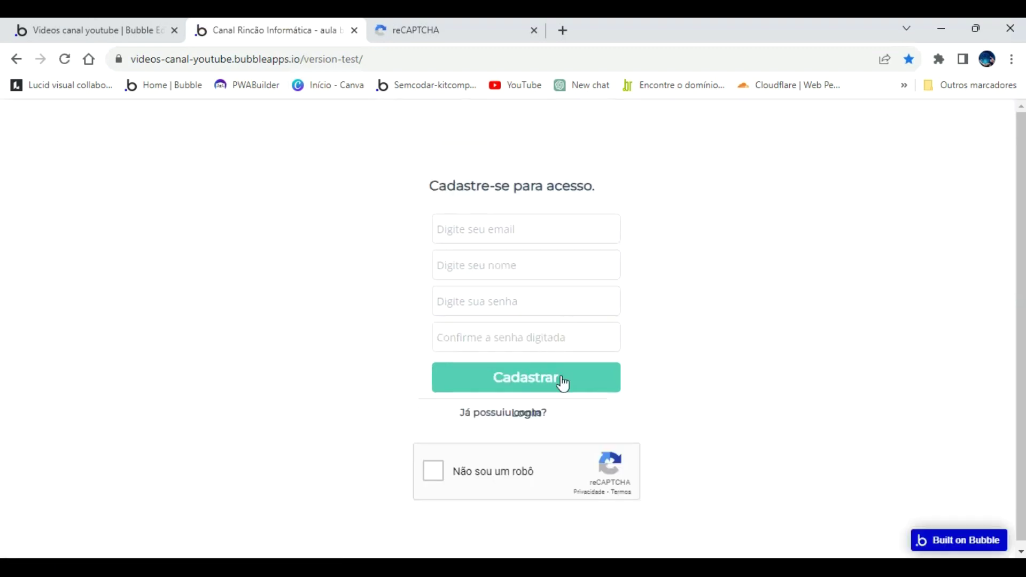
{"action": "left_click", "coordinate": [434, 477]}
{"action": "left_click", "coordinate": [65, 59]}
{"action": "left_click", "coordinate": [144, 30]}
{"action": "left_click", "coordinate": [17, 138]}
Move the Login link beside 'Já possuiu conta?', then bring up Cadastrar's click workflow.
{"action": "left_click_drag", "start_coordinate": [609, 395], "coordinate": [612, 396]}
{"action": "key", "text": "shift+Right"}
{"action": "key", "text": "shift+Right"}
{"action": "key", "text": "shift+Right"}
{"action": "key", "text": "shift+Right"}
{"action": "key", "text": "shift+Right"}
{"action": "key", "text": "shift+Right"}
{"action": "key", "text": "shift+Right"}
{"action": "key", "text": "shift+Right"}
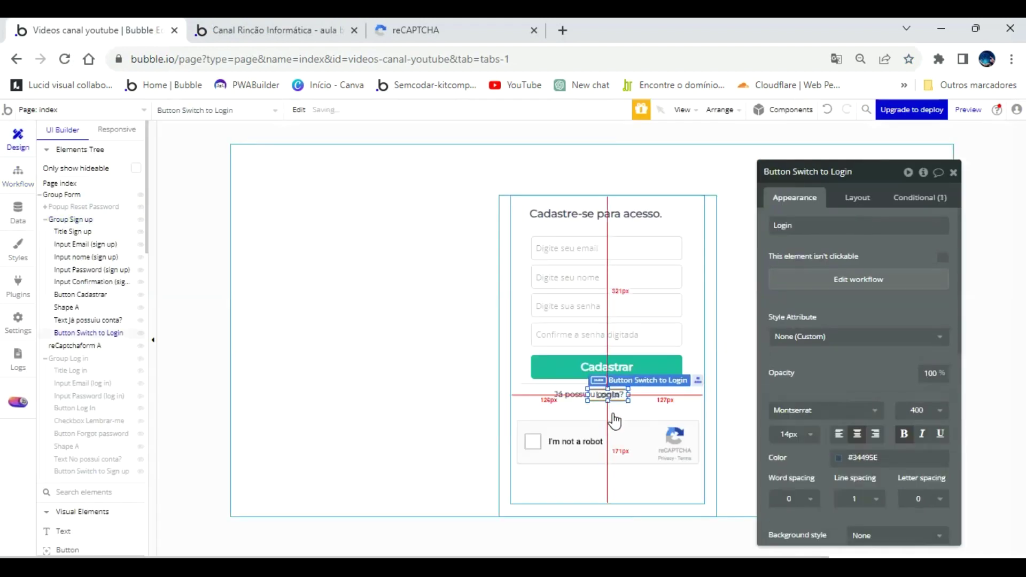
{"action": "key", "text": "Right"}
{"action": "key", "text": "Right"}
{"action": "key", "text": "Right"}
{"action": "key", "text": "Right"}
{"action": "key", "text": "Right"}
{"action": "key", "text": "Right"}
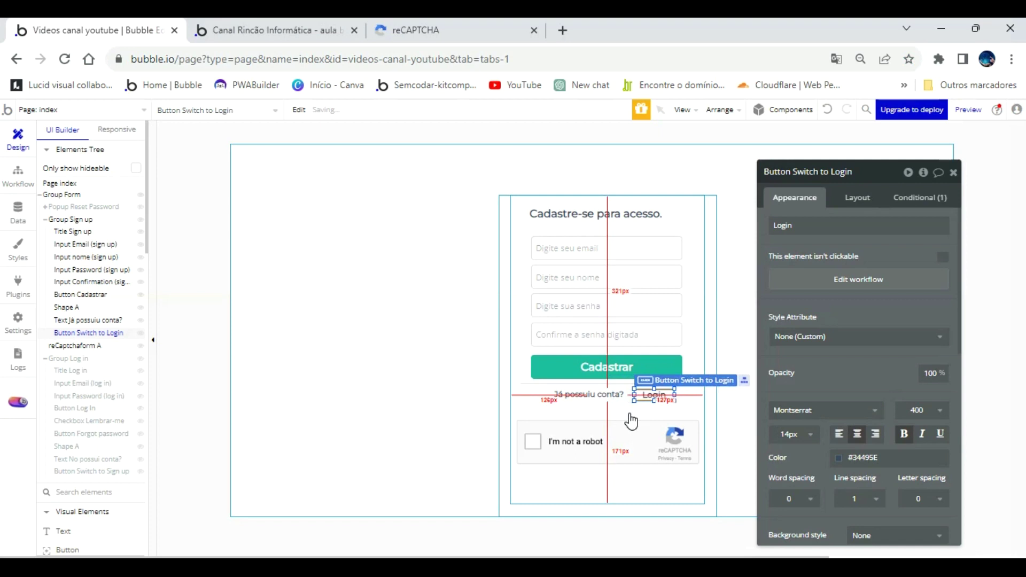
{"action": "left_click", "coordinate": [615, 366]}
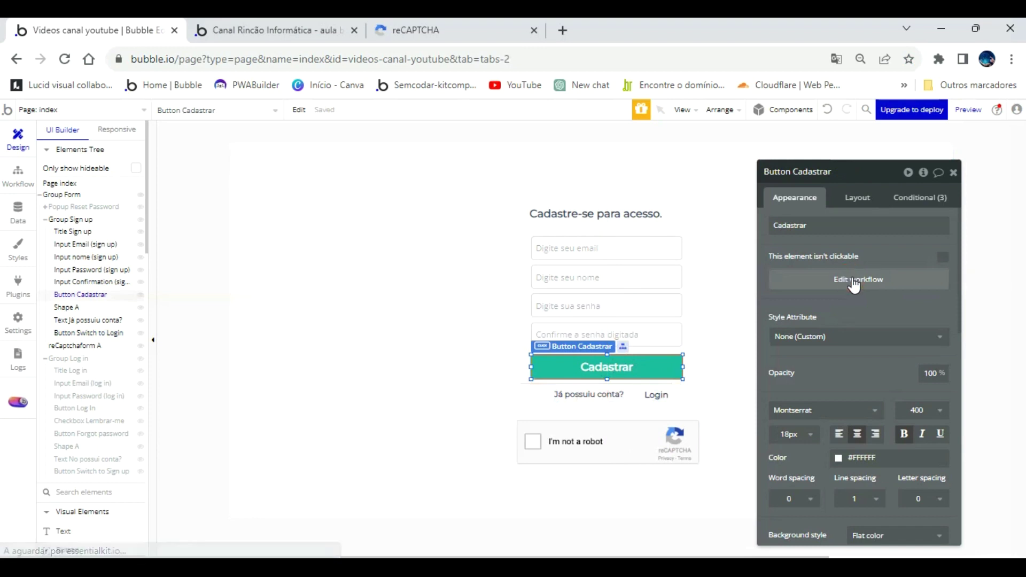
{"action": "left_click", "coordinate": [855, 280]}
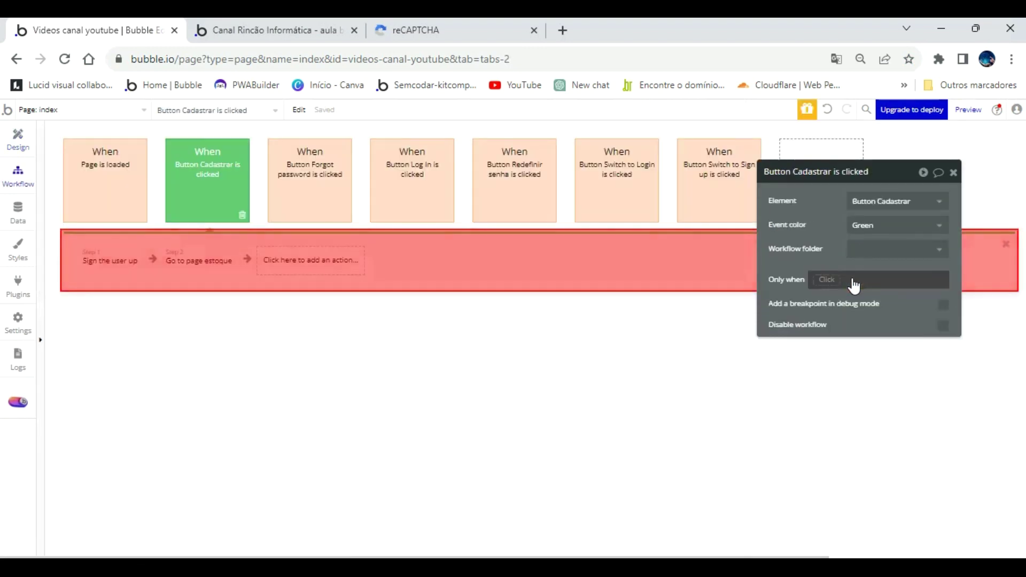
Add the Only when condition 'reCaptchaform A is checked' to the Button Cadastrar is clicked event.
{"action": "left_click", "coordinate": [99, 272]}
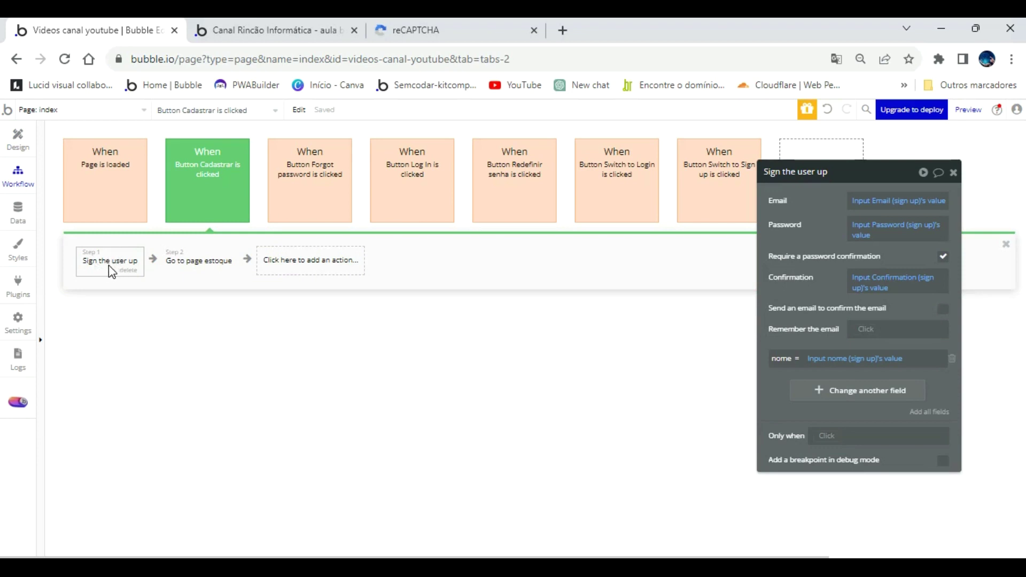
{"action": "left_click", "coordinate": [198, 185]}
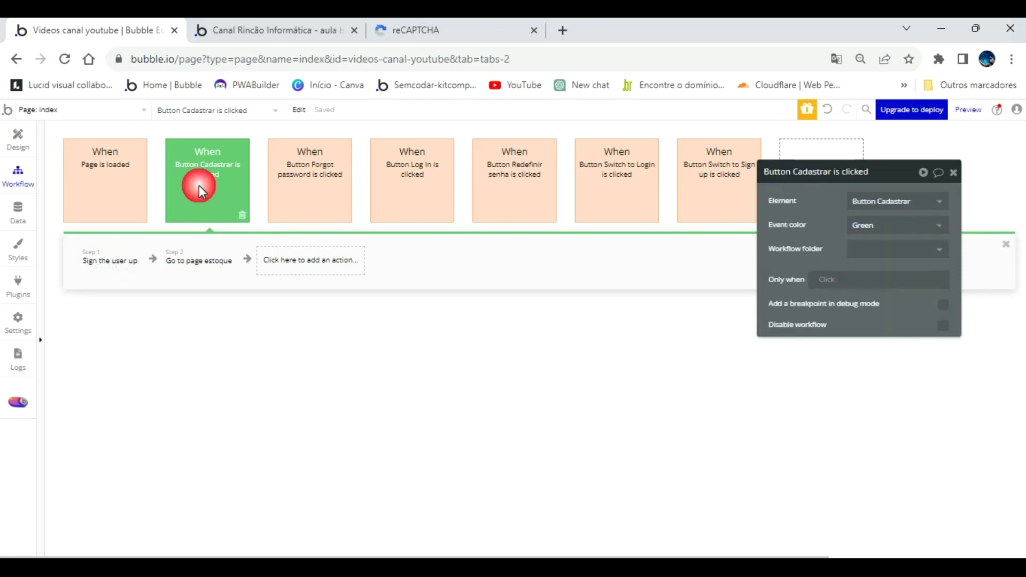
{"action": "left_click", "coordinate": [823, 279]}
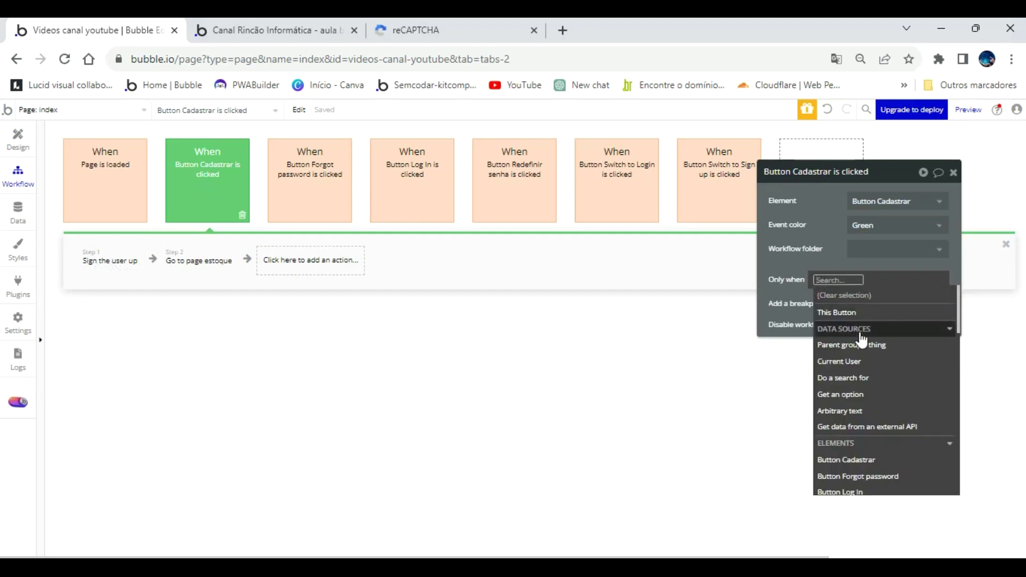
{"action": "scroll", "coordinate": [899, 414], "scroll_direction": "down", "scroll_amount": 8}
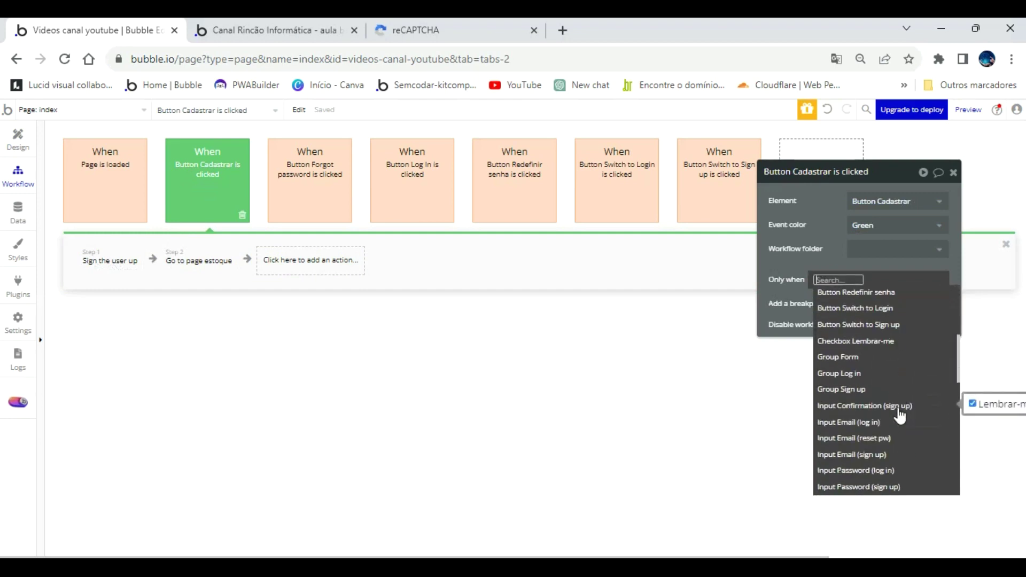
{"action": "scroll", "coordinate": [901, 415], "scroll_direction": "down", "scroll_amount": 2}
{"action": "scroll", "coordinate": [900, 415], "scroll_direction": "down", "scroll_amount": 3}
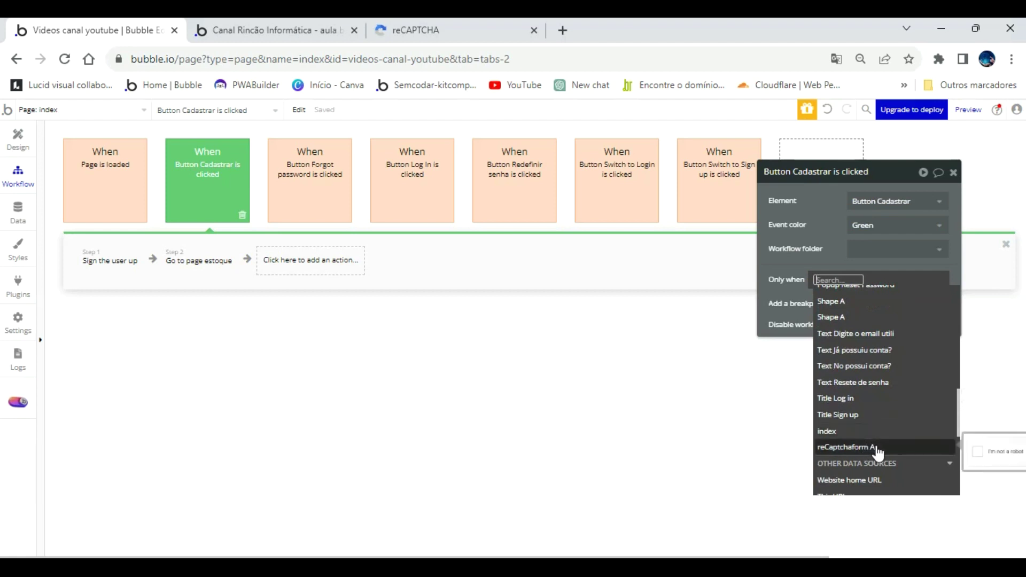
{"action": "left_click", "coordinate": [879, 449]}
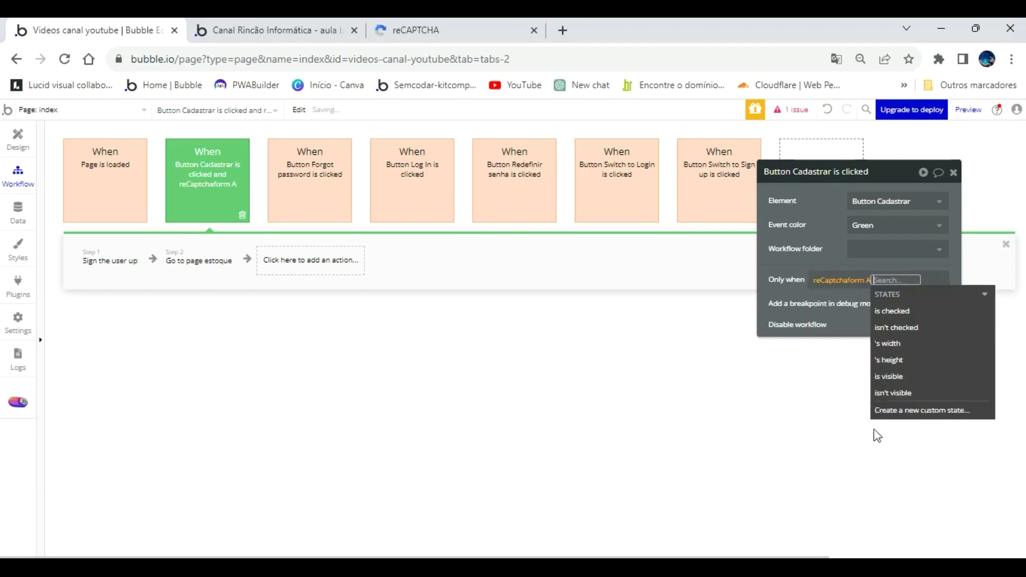
{"action": "left_click", "coordinate": [896, 314]}
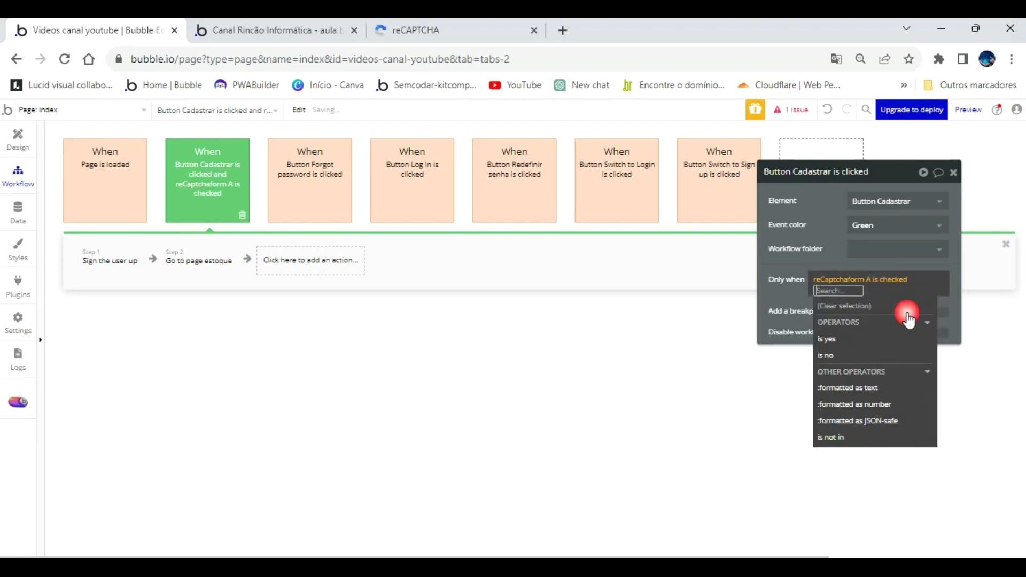
{"action": "left_click", "coordinate": [828, 259]}
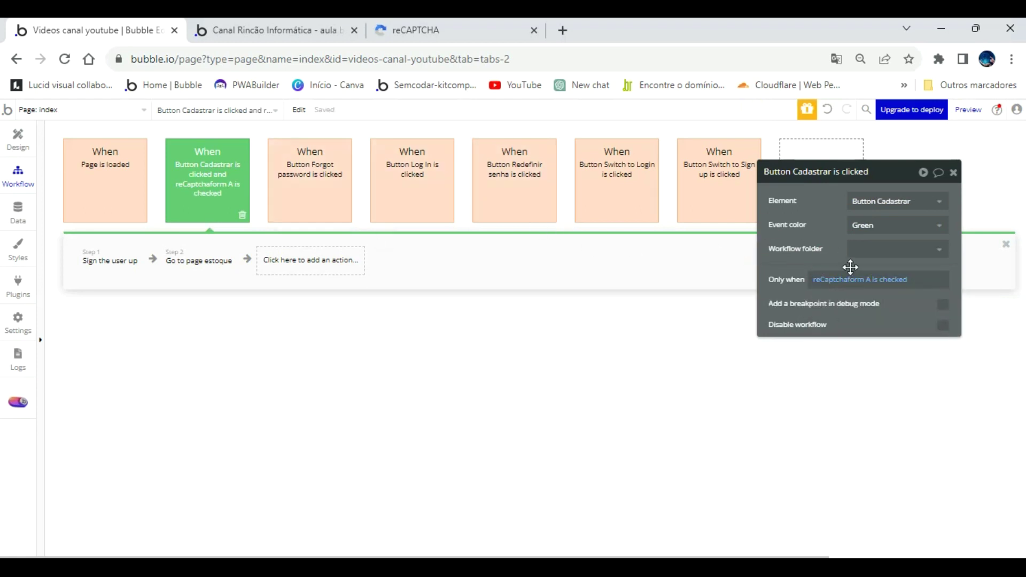
Show the Cadastrar button's conditional rules and add a new, fourth condition.
{"action": "left_click", "coordinate": [17, 140]}
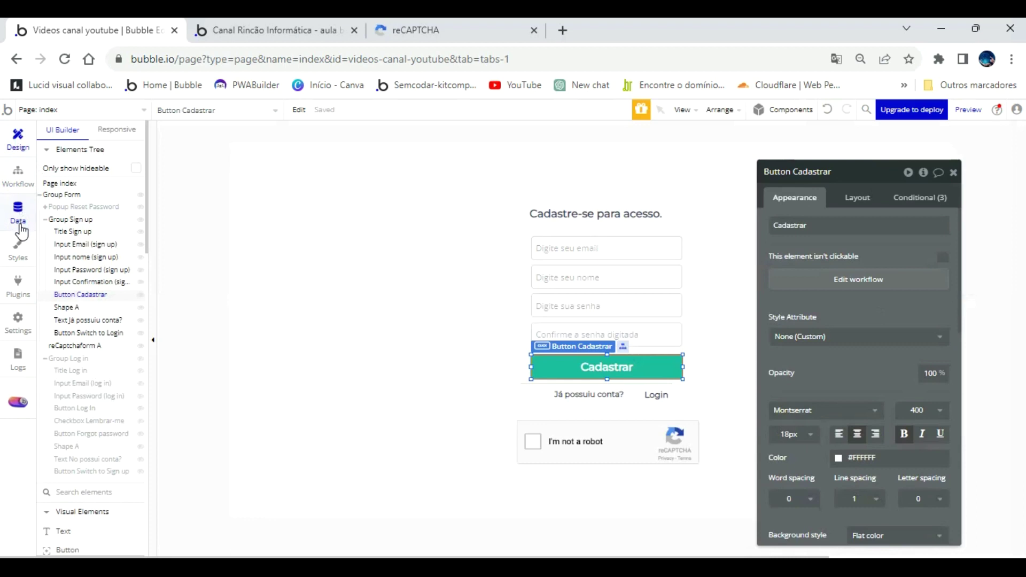
{"action": "scroll", "coordinate": [80, 425], "scroll_direction": "down", "scroll_amount": 5}
{"action": "scroll", "coordinate": [81, 429], "scroll_direction": "down", "scroll_amount": 6}
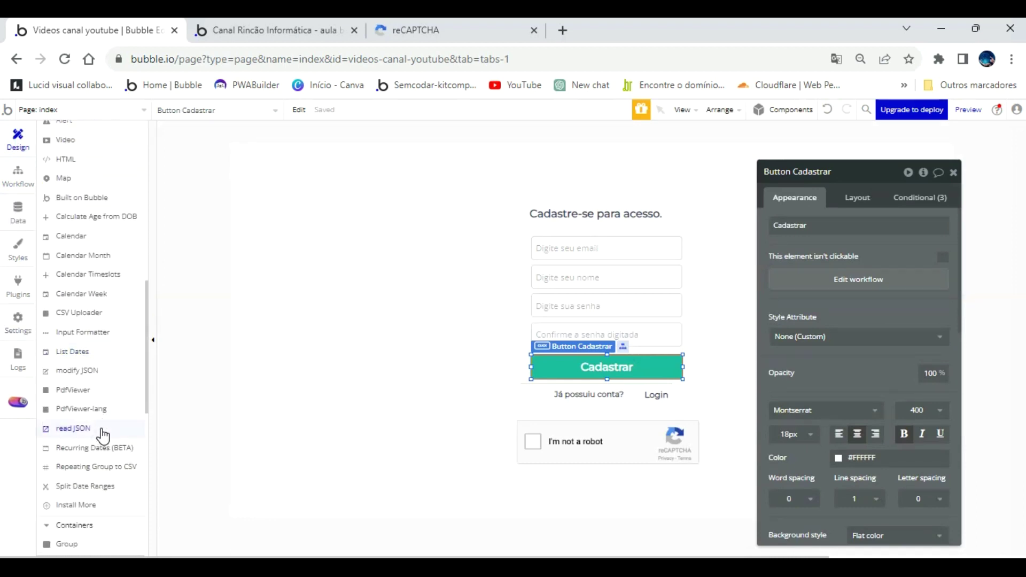
{"action": "scroll", "coordinate": [102, 435], "scroll_direction": "up", "scroll_amount": 2}
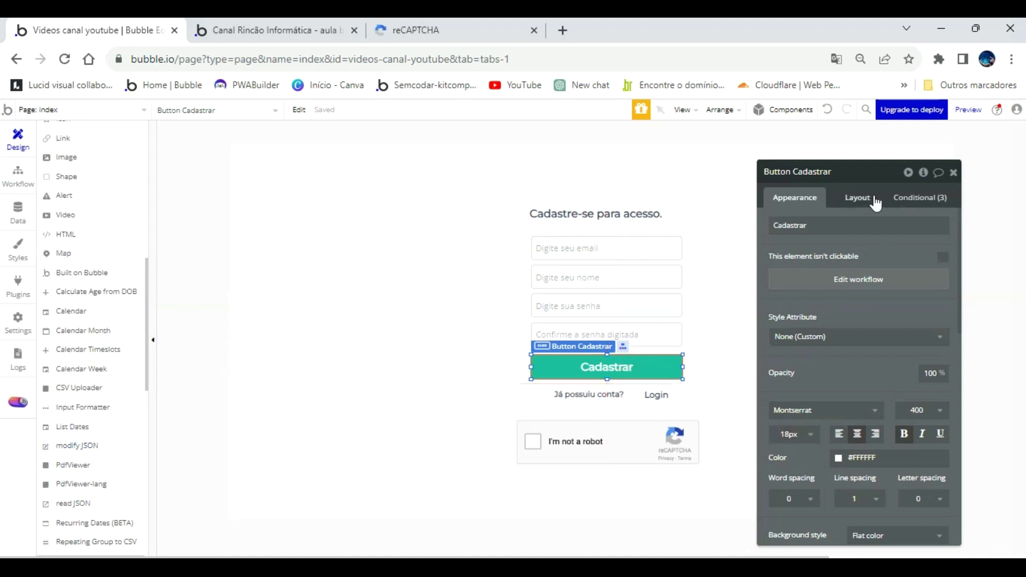
{"action": "left_click", "coordinate": [922, 207]}
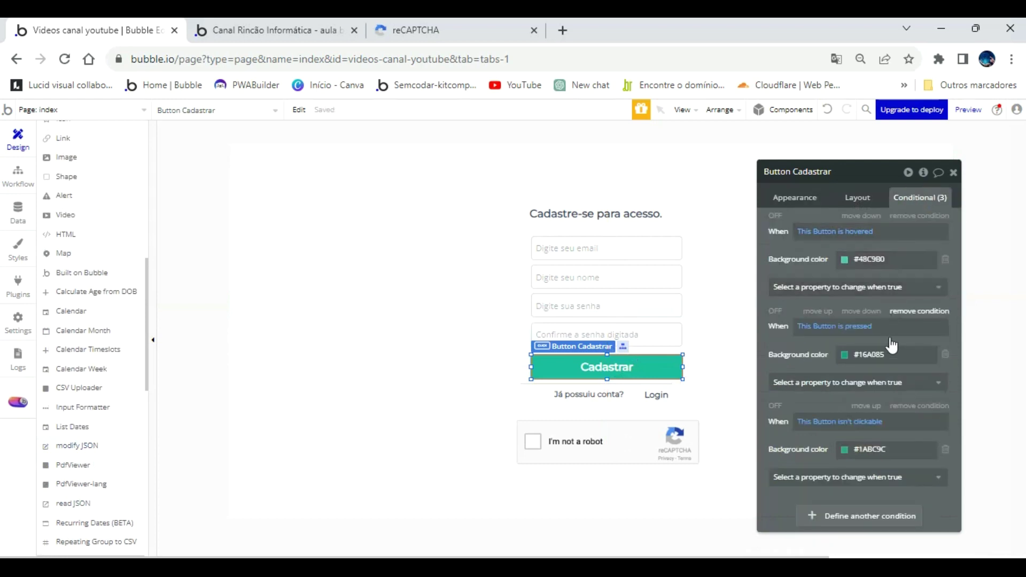
{"action": "left_click", "coordinate": [886, 521]}
{"action": "left_click_drag", "start_coordinate": [789, 226], "coordinate": [729, 111]}
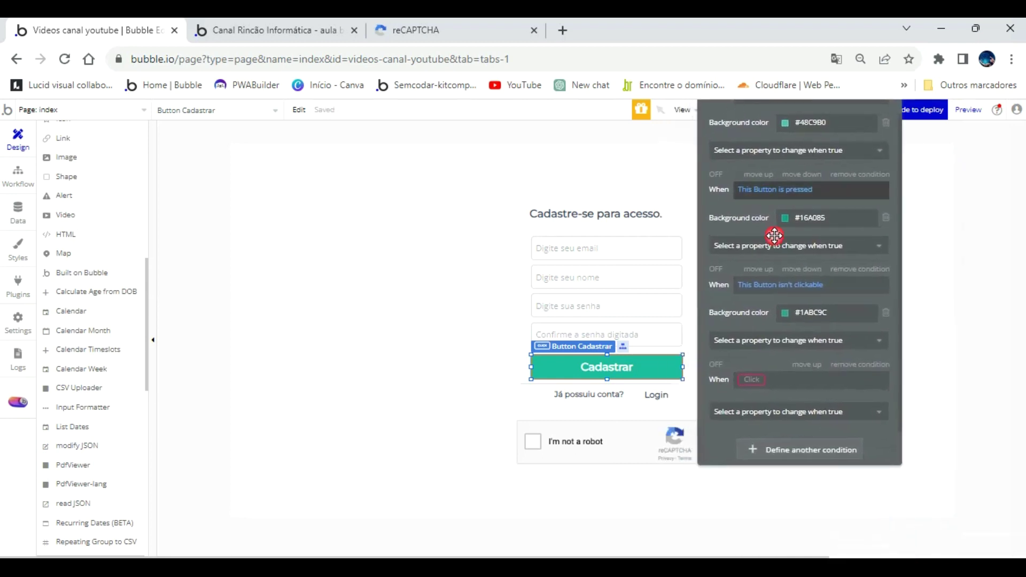
Set the condition to 'reCaptchaform A isn't checked' and make it change the button's Text.
{"action": "left_click", "coordinate": [751, 381]}
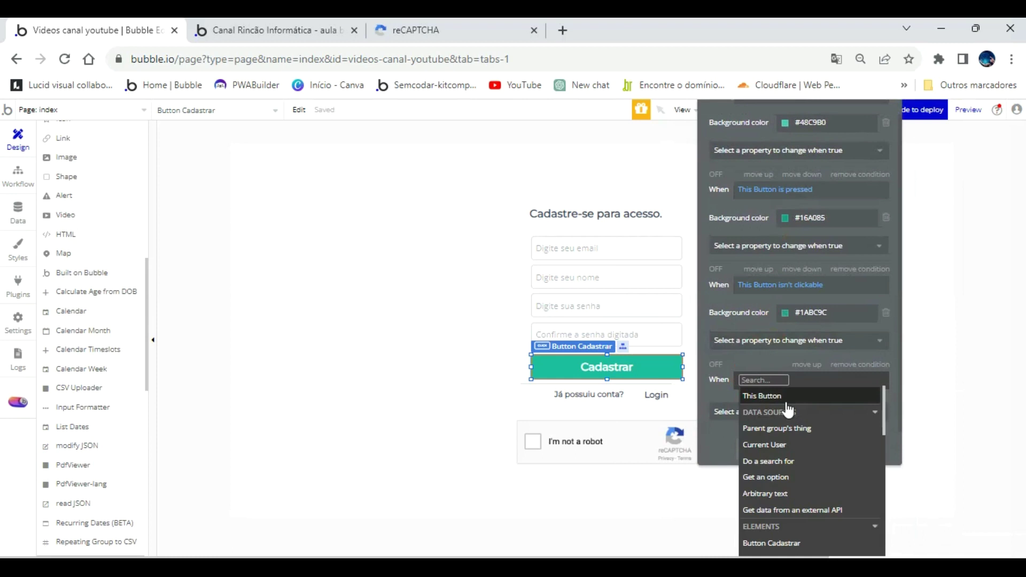
{"action": "scroll", "coordinate": [820, 483], "scroll_direction": "down", "scroll_amount": 8}
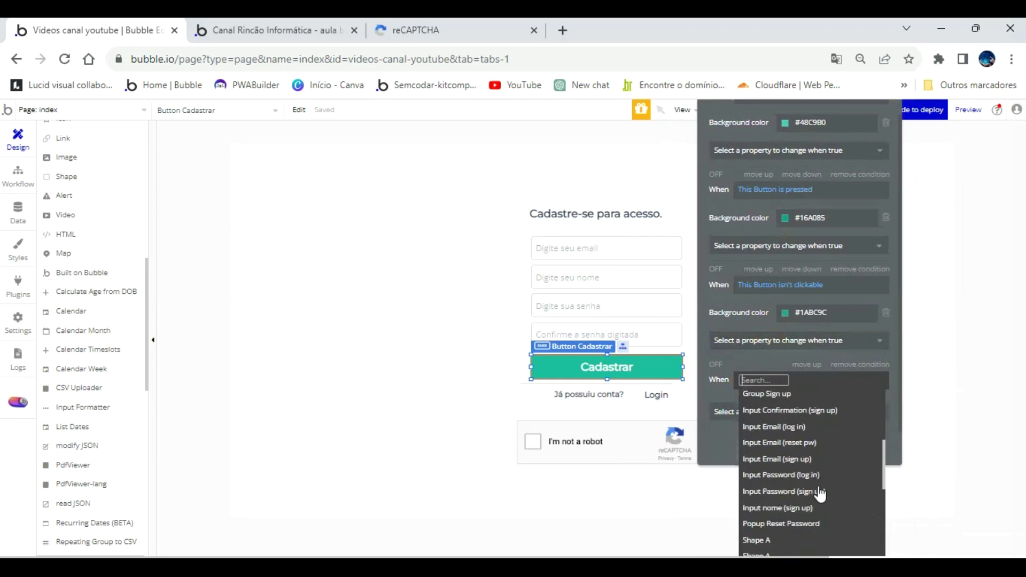
{"action": "scroll", "coordinate": [820, 494], "scroll_direction": "down", "scroll_amount": 5}
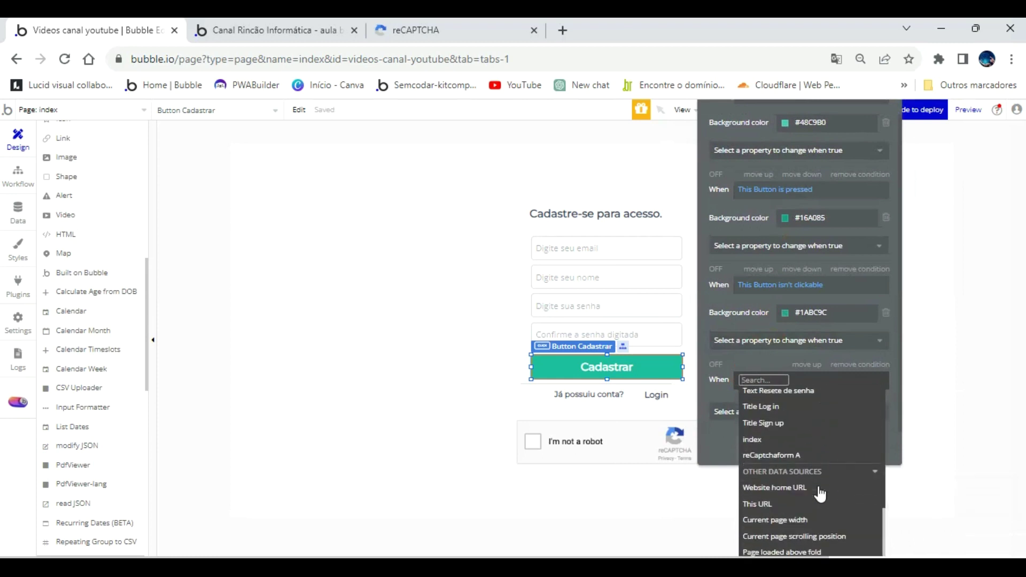
{"action": "left_click", "coordinate": [808, 457]}
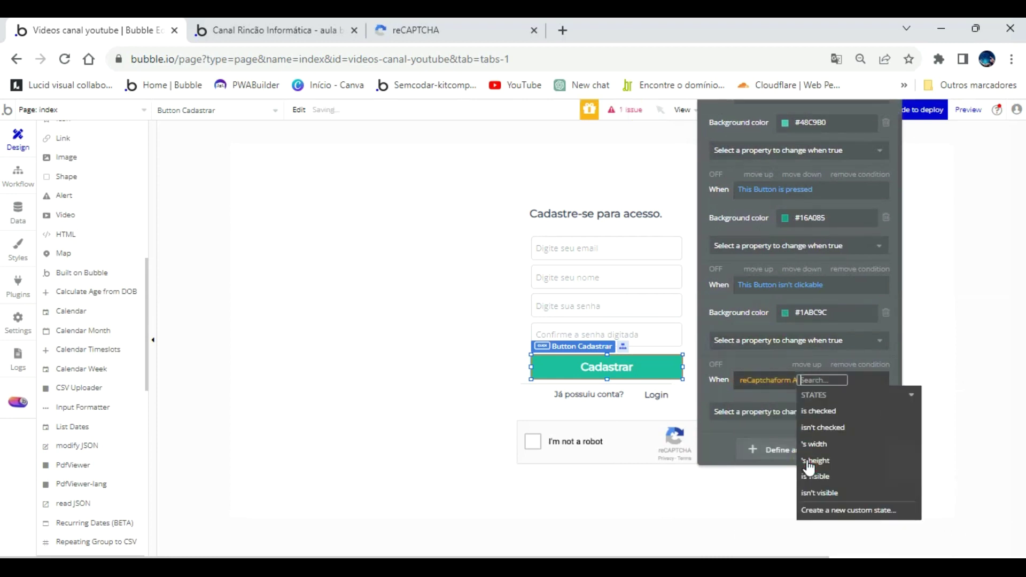
{"action": "left_click", "coordinate": [852, 428]}
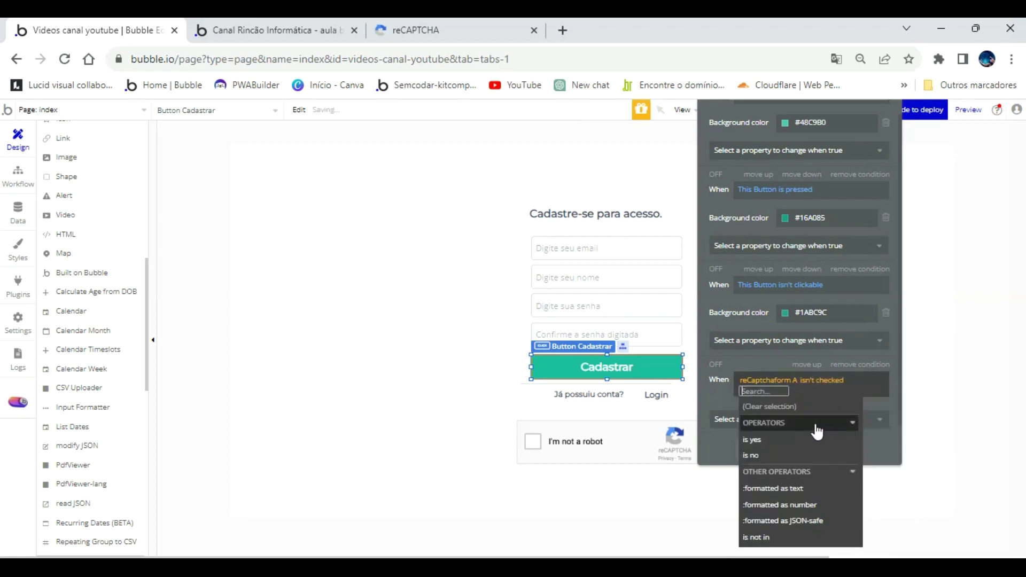
{"action": "left_click", "coordinate": [711, 390]}
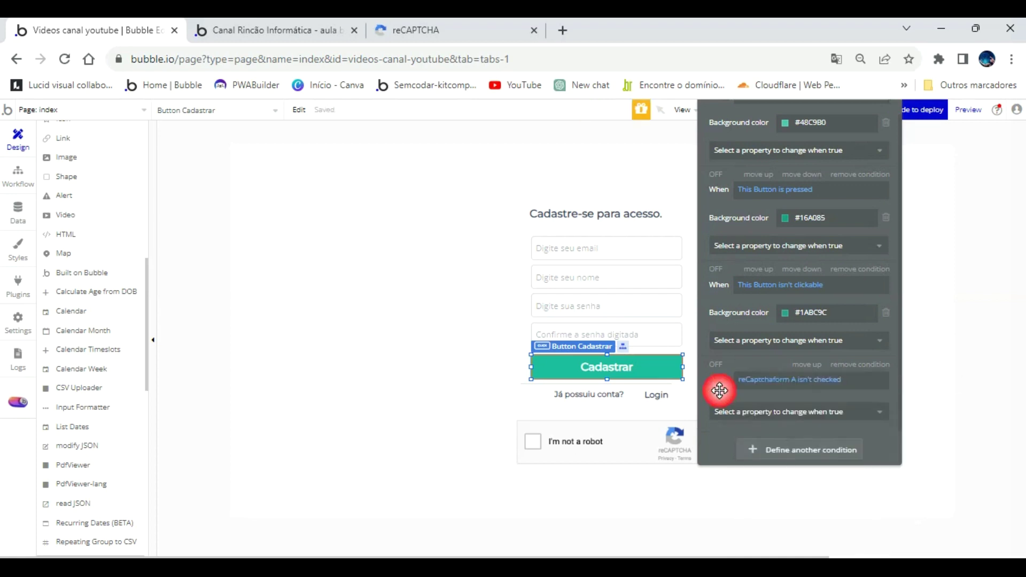
{"action": "left_click", "coordinate": [764, 412]}
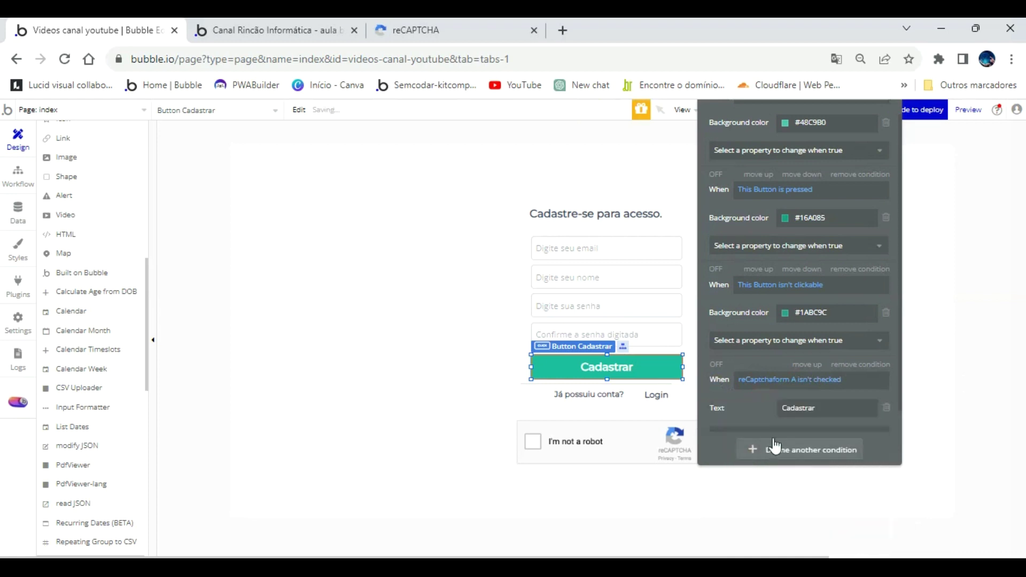
{"action": "double_click", "coordinate": [833, 407]}
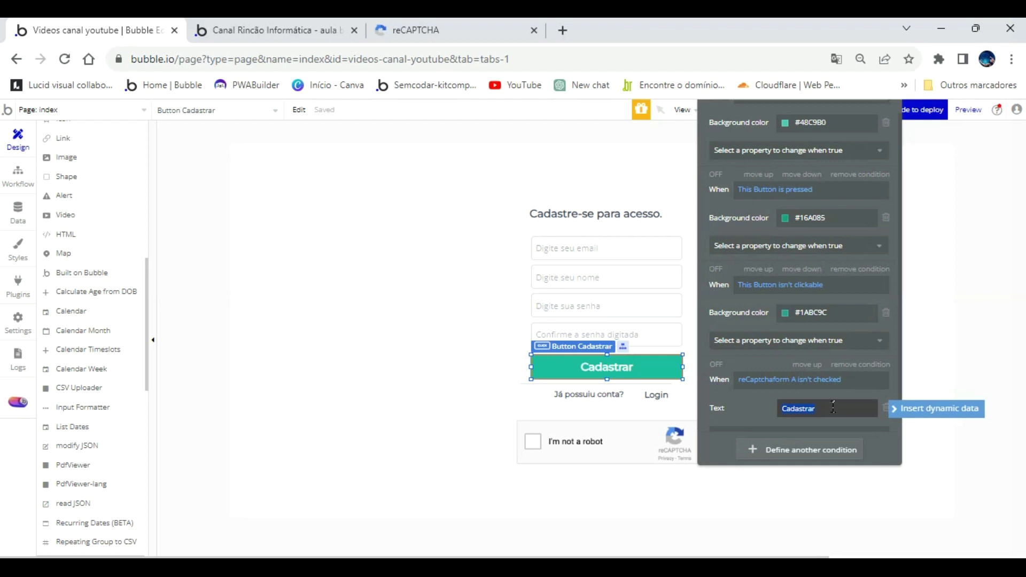
Set the condition's text to 'Você deve marcar o recaptcha' and check it in the app preview.
{"action": "type", "text": "ê deve marcar o recapt"}
{"action": "type", "text": "cha"}
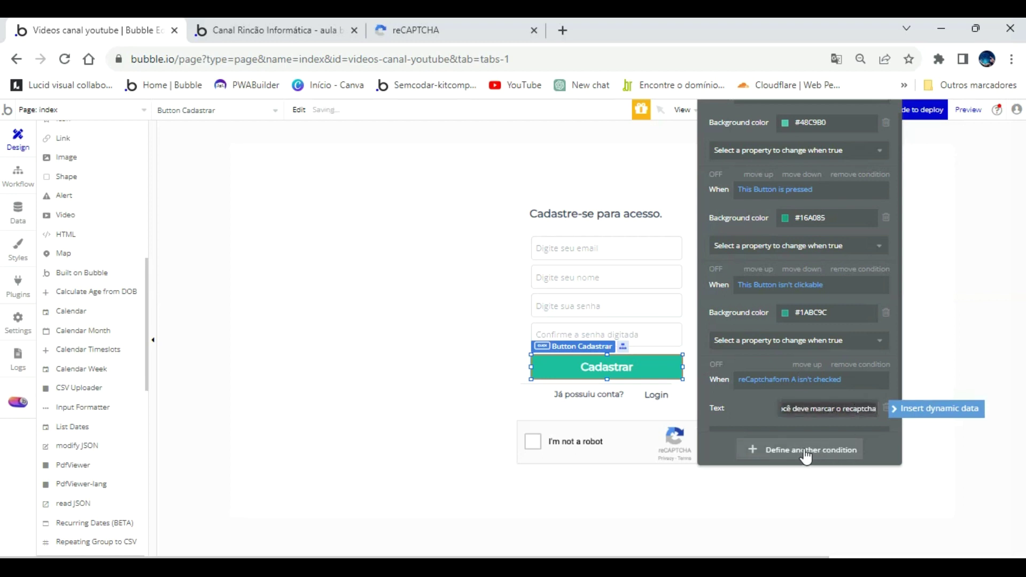
{"action": "left_click", "coordinate": [757, 420]}
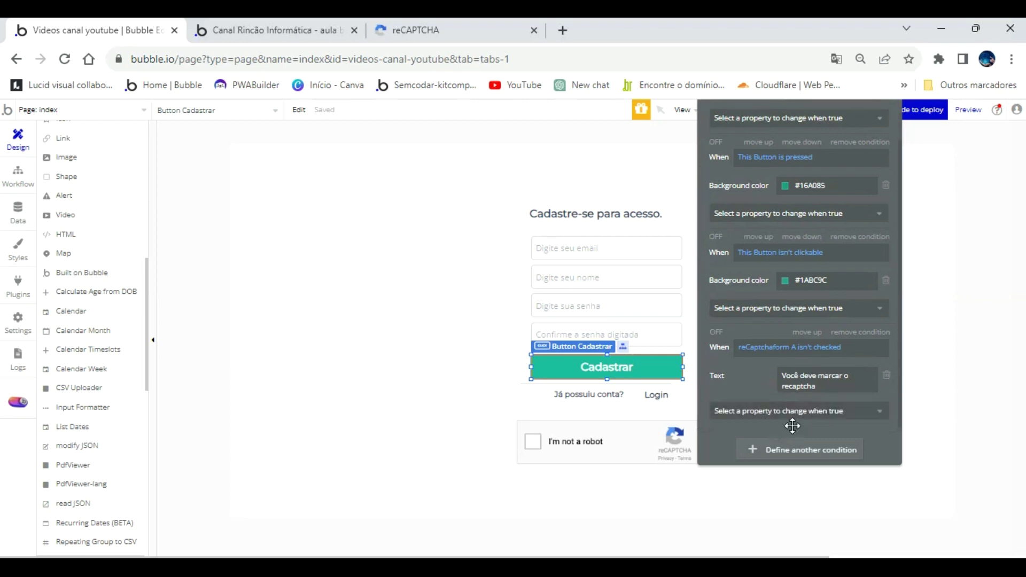
{"action": "left_click", "coordinate": [289, 30]}
{"action": "left_click", "coordinate": [381, 146]}
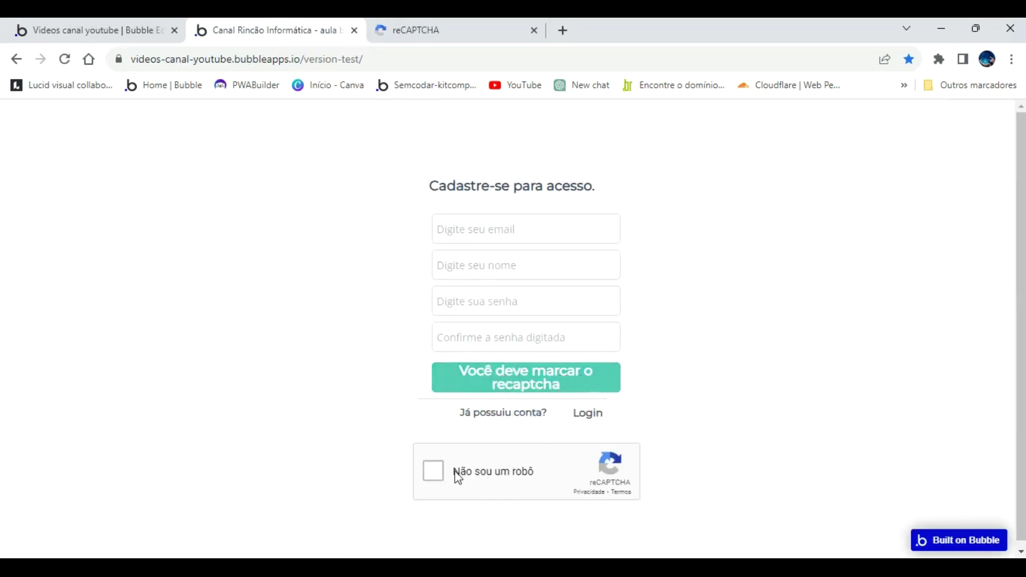
Tick the preview's reCAPTCHA to see the button revert to Cadastrar, then go back to the editor.
{"action": "left_click", "coordinate": [436, 473]}
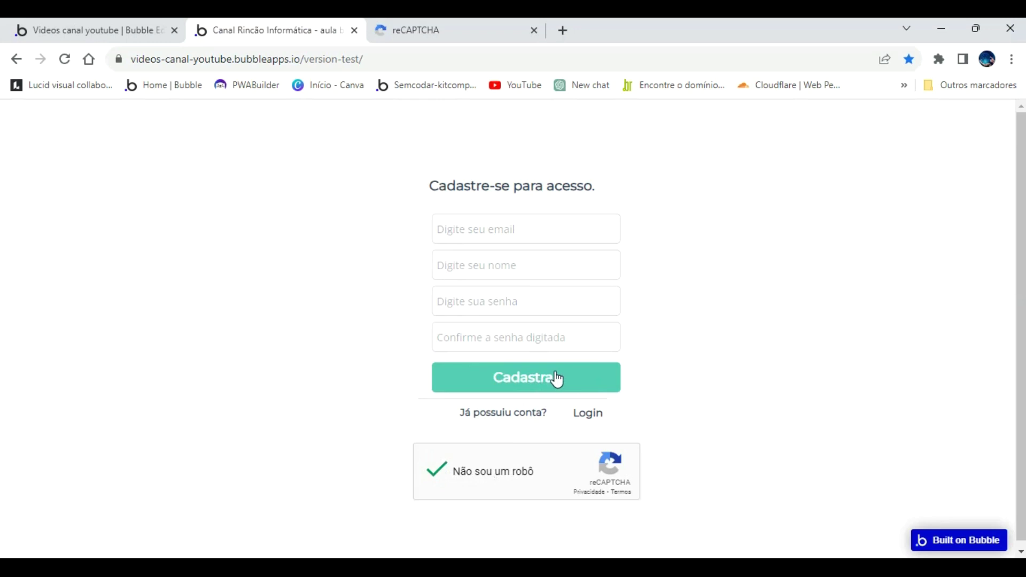
{"action": "left_click", "coordinate": [132, 35]}
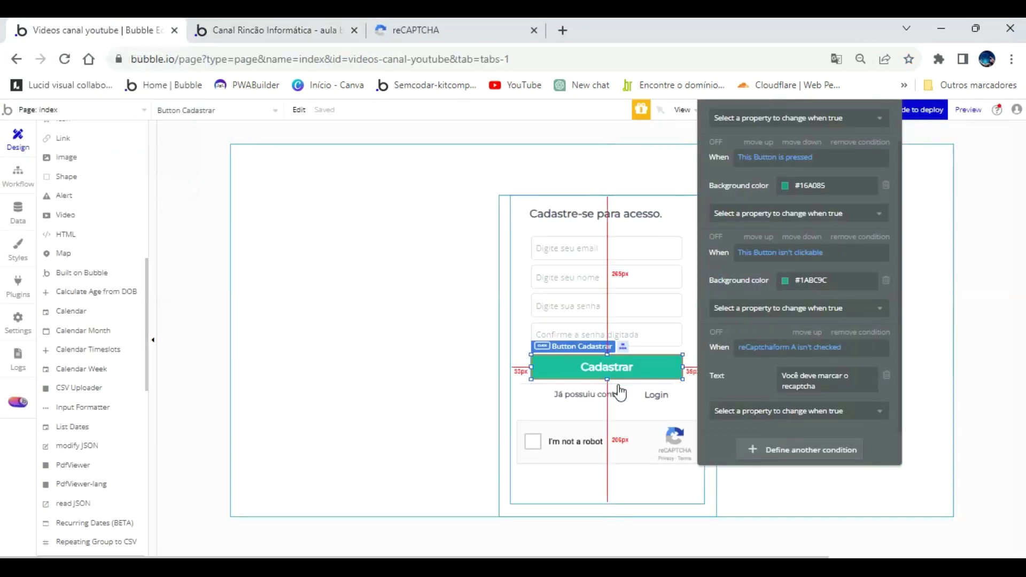
Add another Cadastrar button condition triggered when reCaptchaform A isn't checked.
{"action": "left_click", "coordinate": [629, 367]}
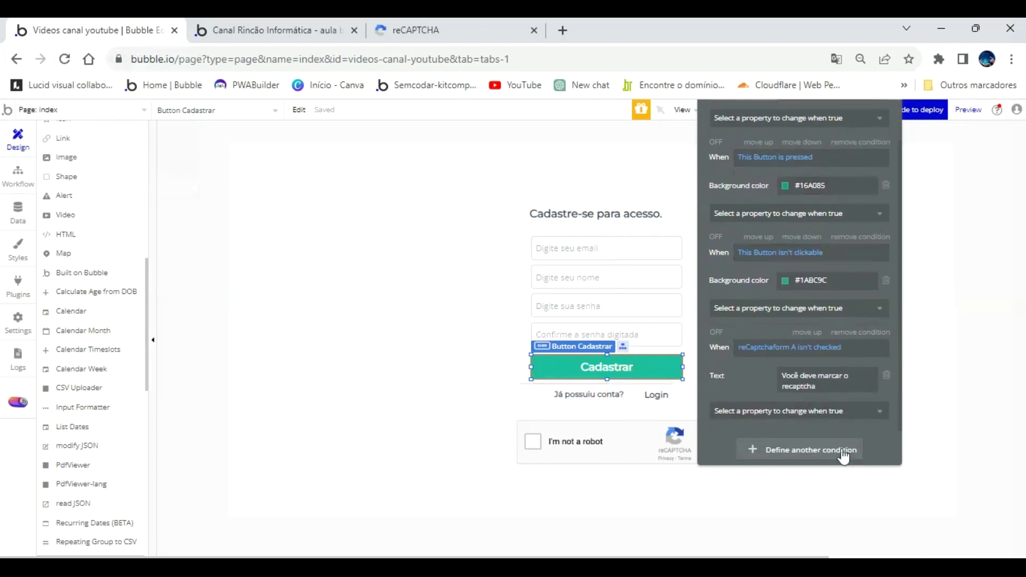
{"action": "left_click", "coordinate": [810, 450]}
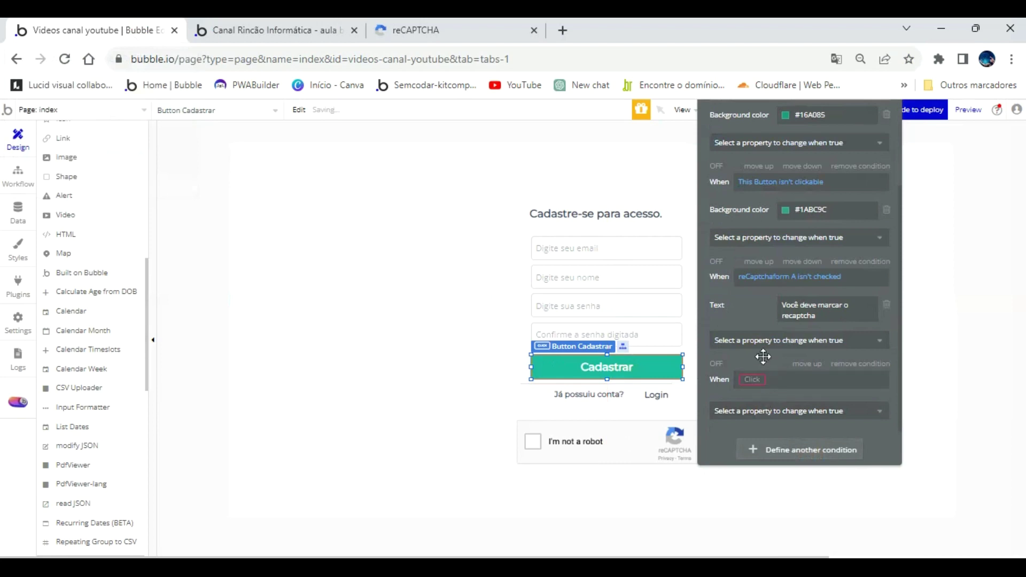
{"action": "left_click", "coordinate": [752, 379]}
{"action": "scroll", "coordinate": [814, 499], "scroll_direction": "down", "scroll_amount": 10}
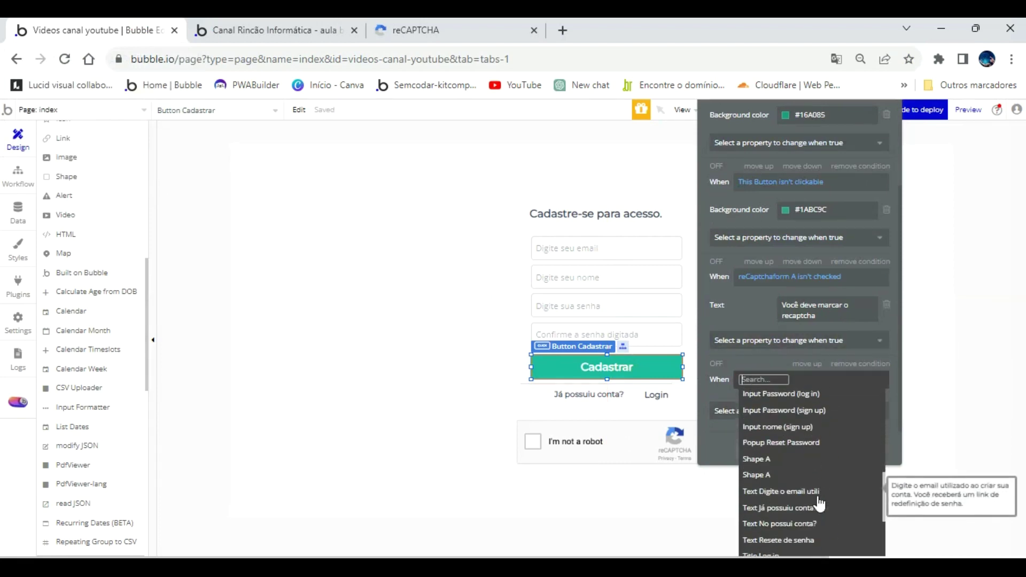
{"action": "scroll", "coordinate": [817, 499], "scroll_direction": "down", "scroll_amount": 5}
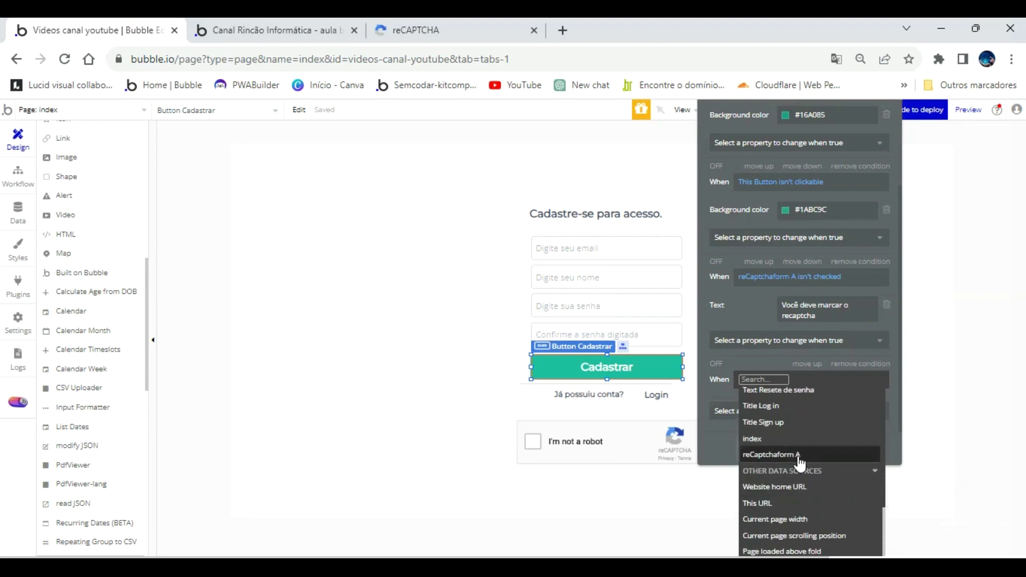
{"action": "left_click", "coordinate": [804, 451]}
{"action": "left_click", "coordinate": [831, 426]}
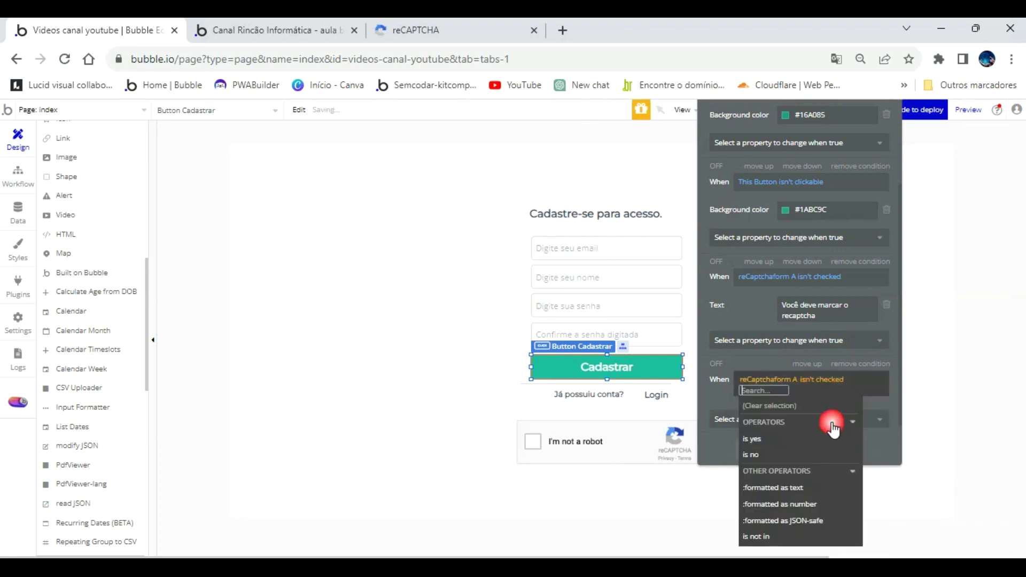
{"action": "left_click", "coordinate": [710, 394]}
Give that condition the property 'This element isn't clickable', ticked on.
{"action": "left_click", "coordinate": [746, 409]}
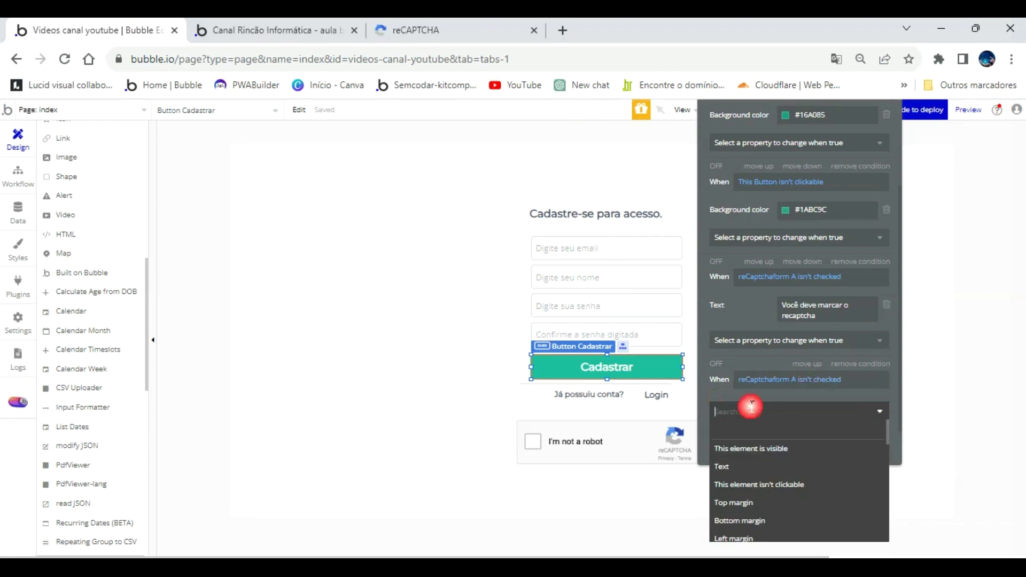
{"action": "scroll", "coordinate": [785, 476], "scroll_direction": "down", "scroll_amount": 3}
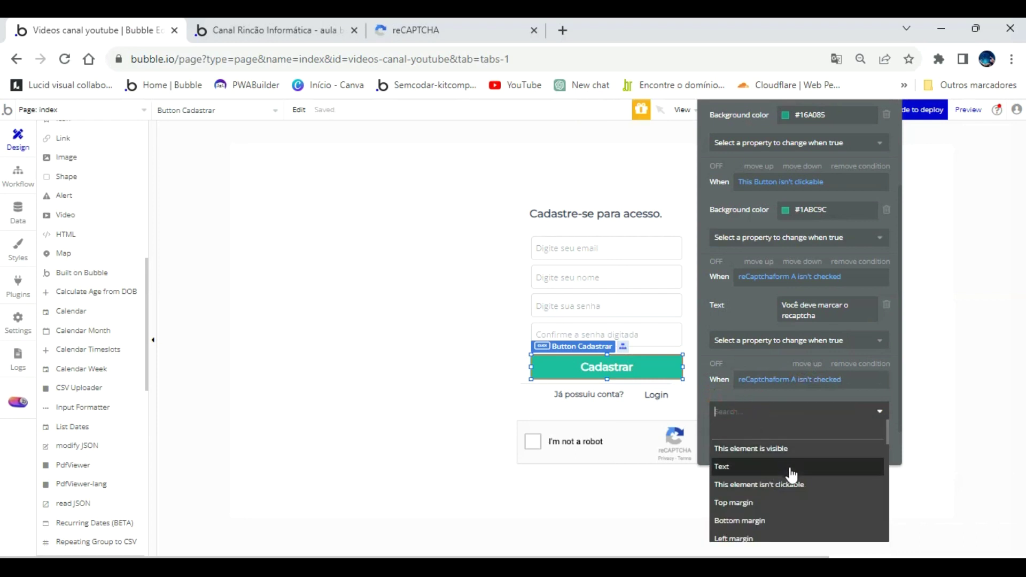
{"action": "scroll", "coordinate": [791, 479], "scroll_direction": "down", "scroll_amount": 4}
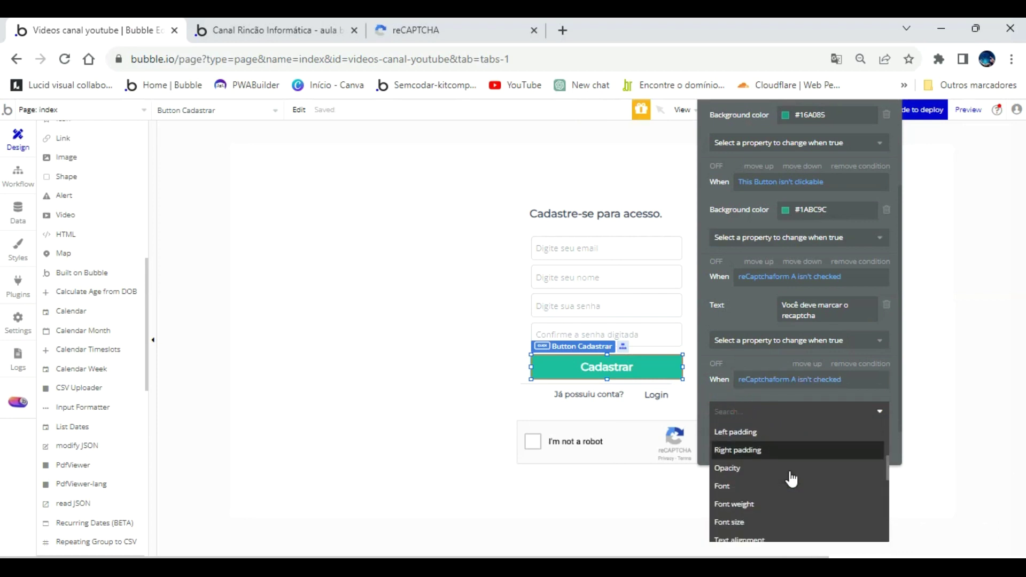
{"action": "scroll", "coordinate": [791, 478], "scroll_direction": "down", "scroll_amount": 5}
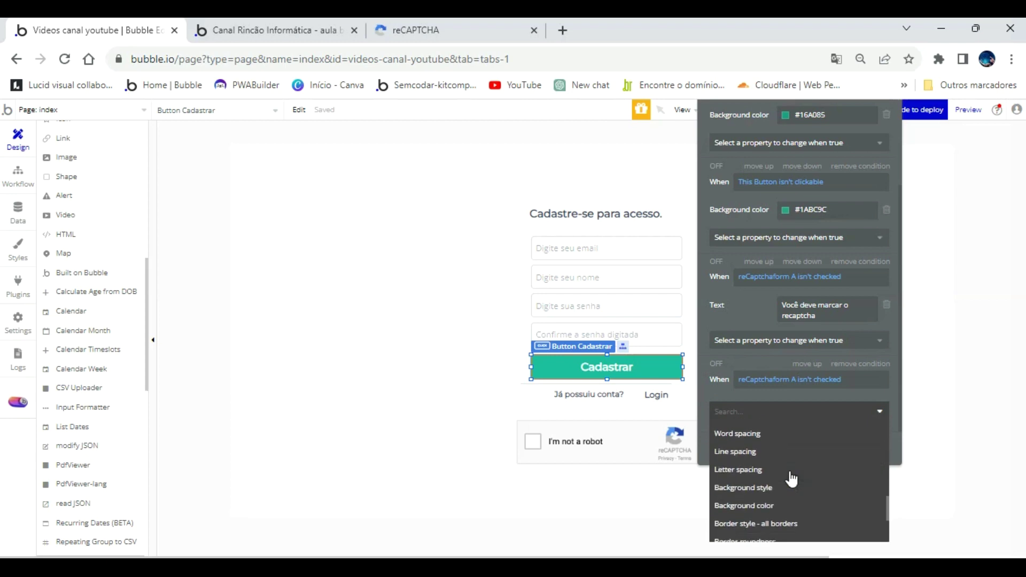
{"action": "scroll", "coordinate": [791, 479], "scroll_direction": "down", "scroll_amount": 1}
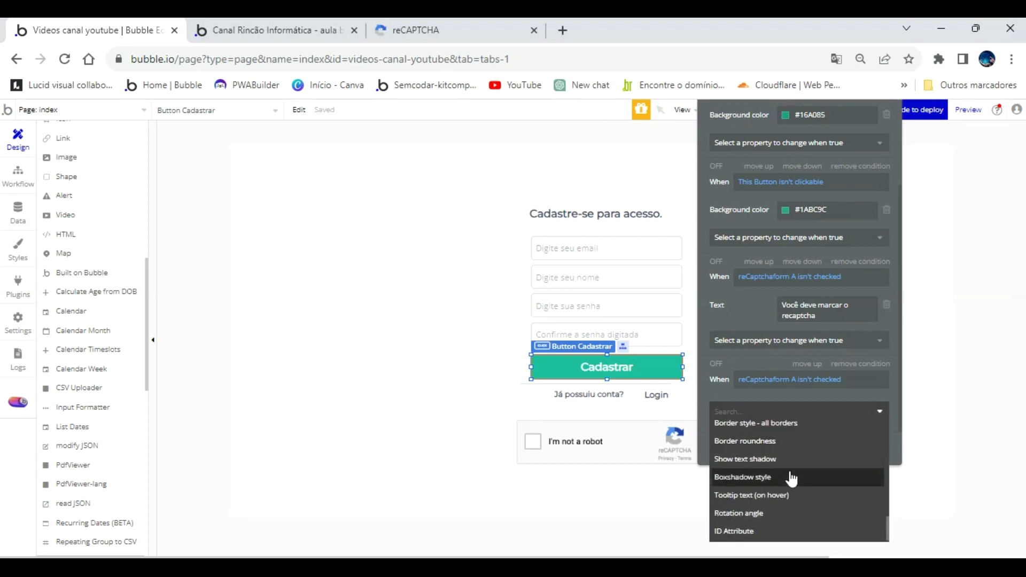
{"action": "scroll", "coordinate": [805, 484], "scroll_direction": "up", "scroll_amount": 10}
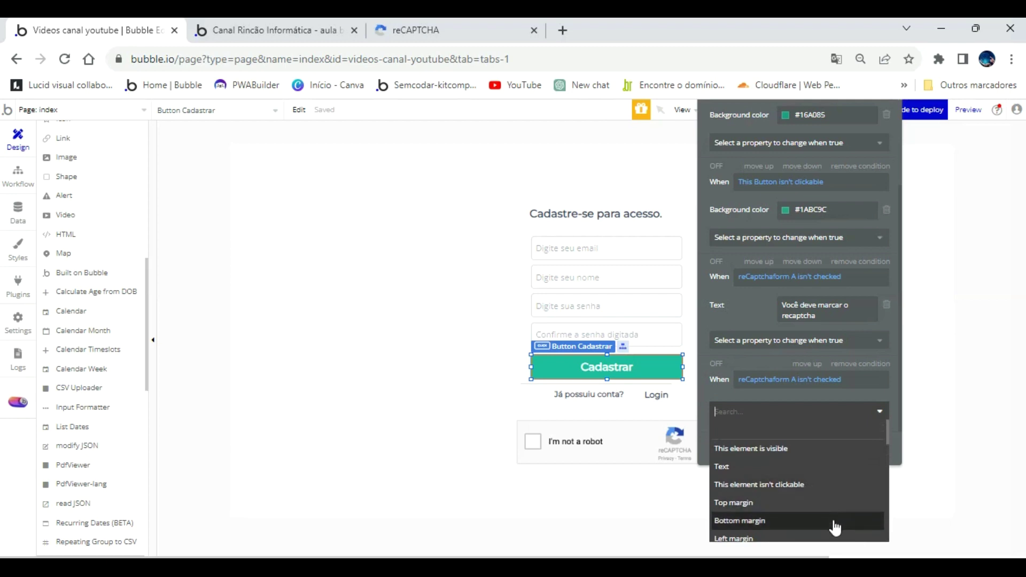
{"action": "left_click", "coordinate": [796, 496]}
{"action": "left_click", "coordinate": [872, 408]}
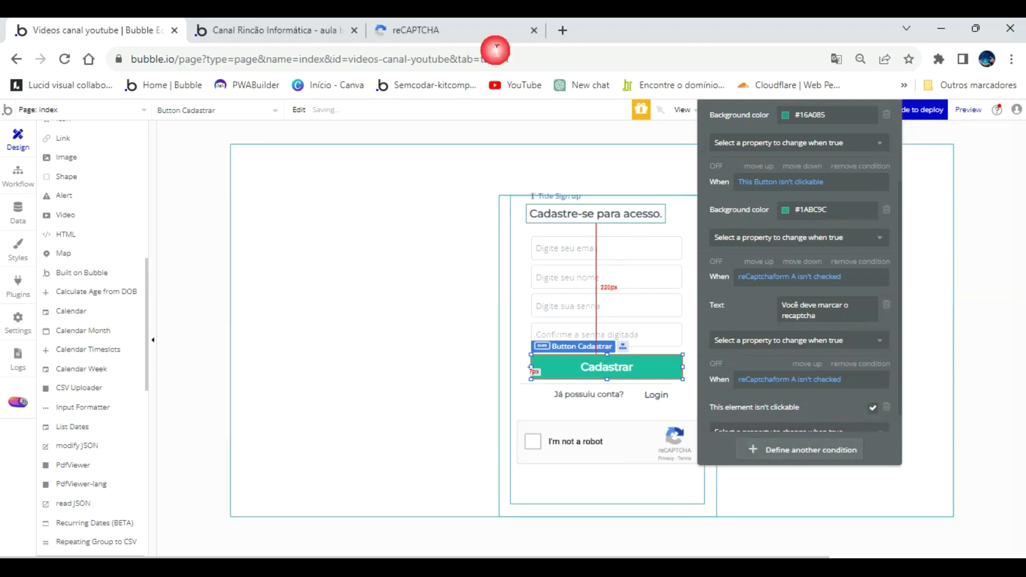
Reload the preview and confirm the warning button can't be clicked before the reCAPTCHA is ticked.
{"action": "left_click", "coordinate": [300, 31]}
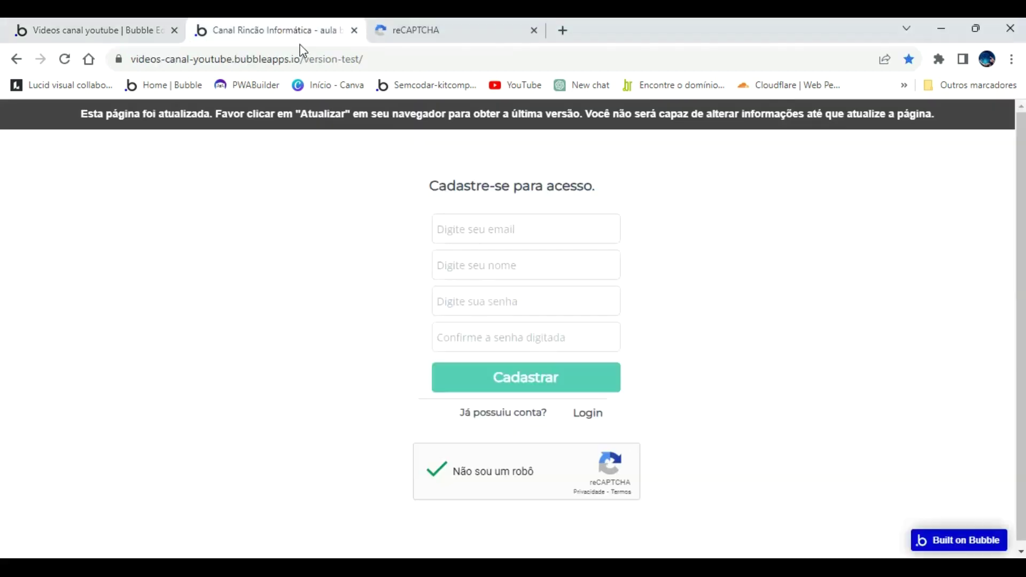
{"action": "left_click", "coordinate": [369, 115]}
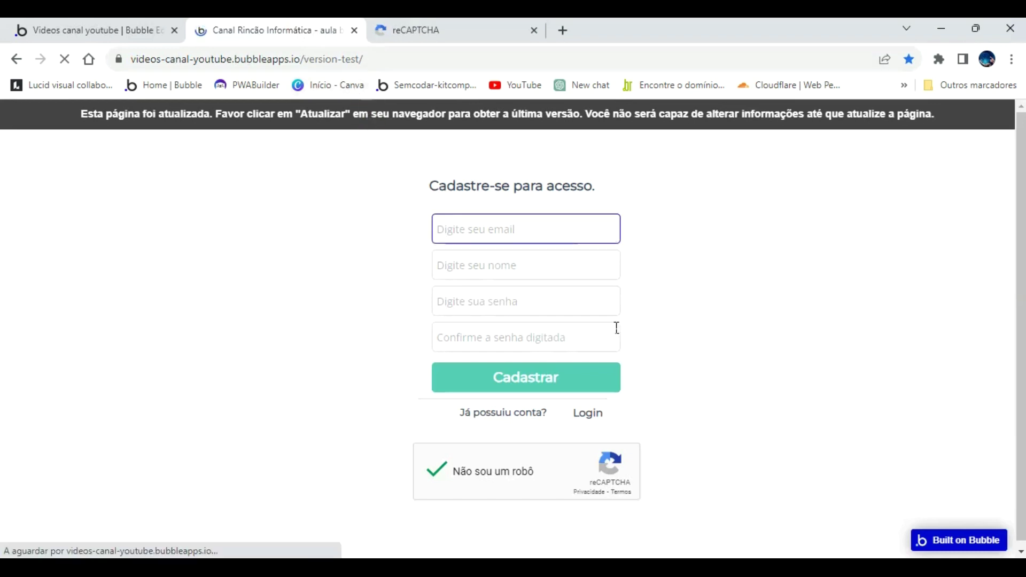
{"action": "left_click", "coordinate": [522, 375]}
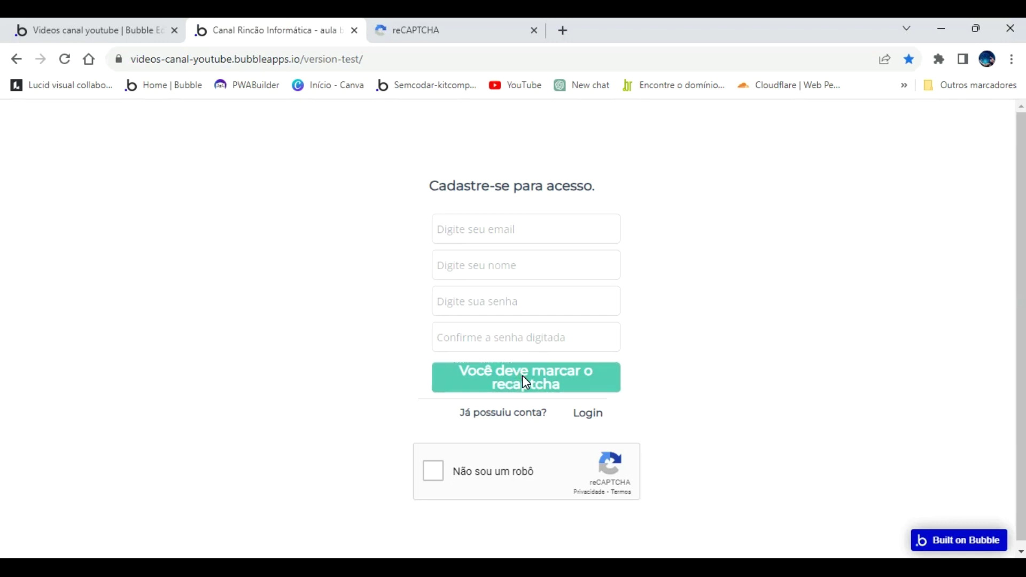
{"action": "left_click", "coordinate": [521, 375]}
Tick the reCAPTCHA and submit the empty form, which flags all four fields as invalid.
{"action": "left_click", "coordinate": [509, 235]}
{"action": "left_click", "coordinate": [525, 376]}
{"action": "left_click", "coordinate": [430, 469]}
{"action": "left_click", "coordinate": [474, 378]}
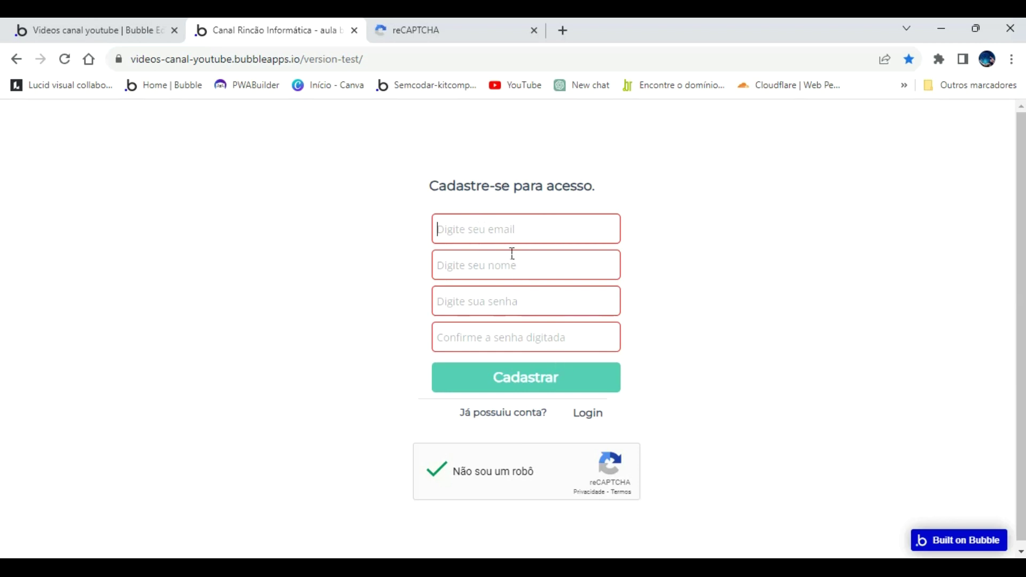
{"action": "left_click", "coordinate": [136, 41]}
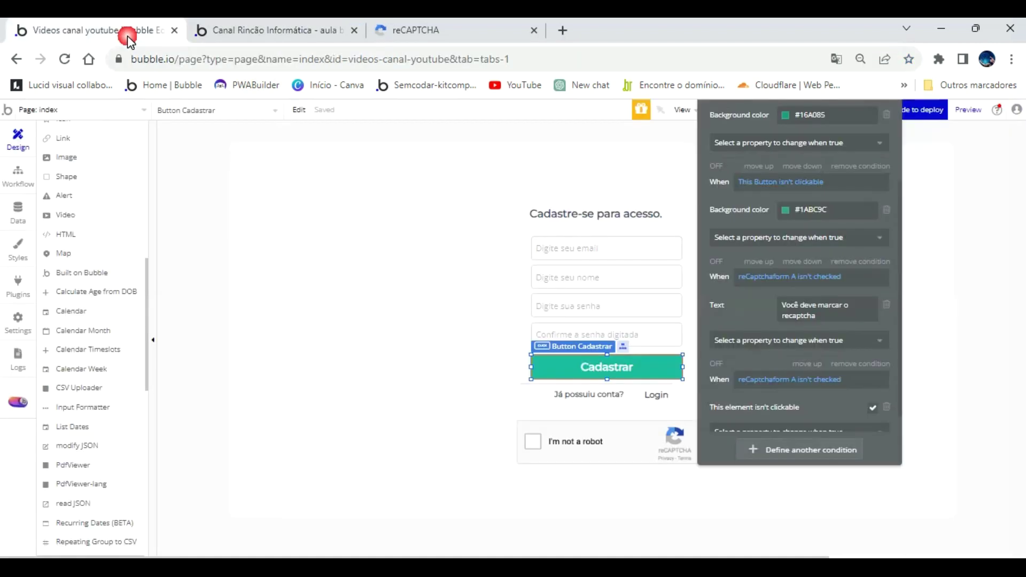
{"action": "left_click", "coordinate": [584, 245]}
{"action": "left_click_drag", "start_coordinate": [749, 181], "coordinate": [842, 385]}
{"action": "left_click", "coordinate": [828, 302]}
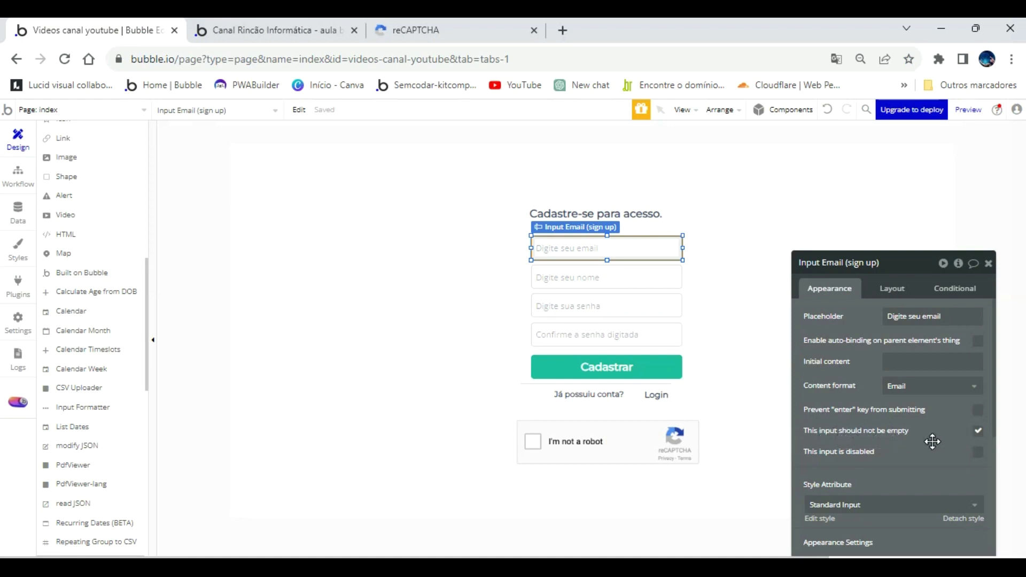
{"action": "left_click_drag", "start_coordinate": [932, 442], "coordinate": [892, 370]}
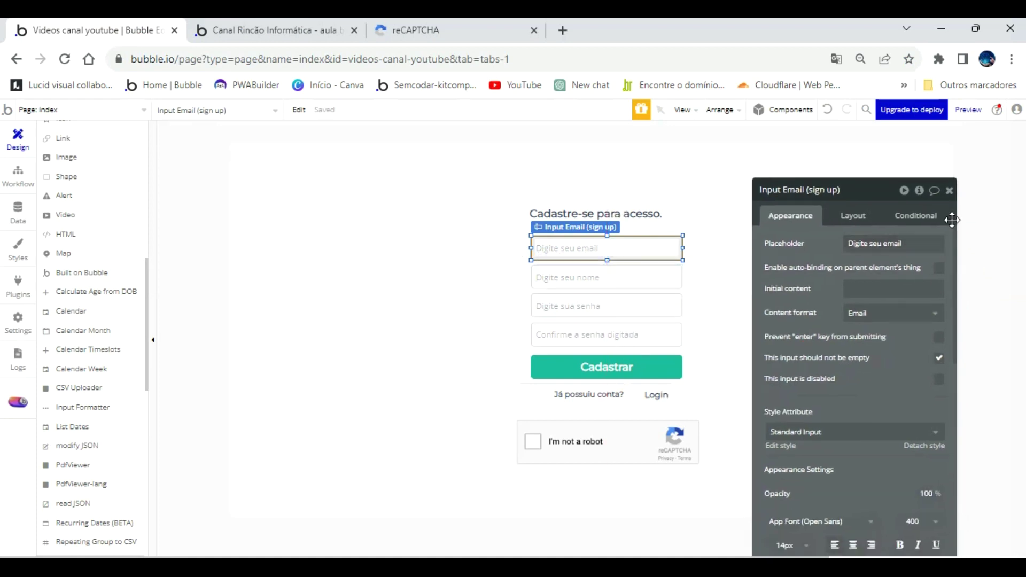
{"action": "left_click", "coordinate": [927, 217]}
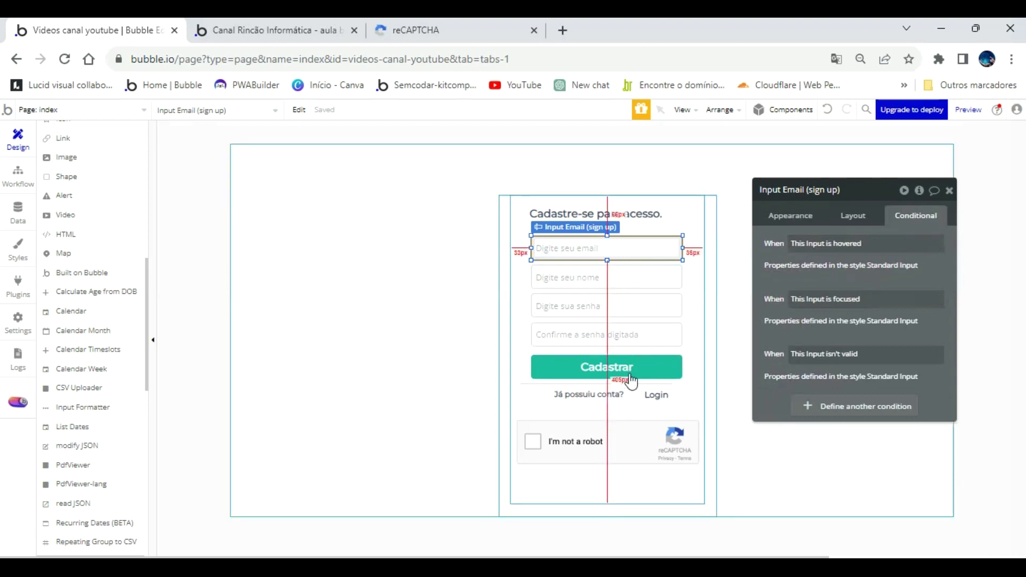
{"action": "left_click", "coordinate": [633, 351]}
{"action": "left_click", "coordinate": [624, 367]}
{"action": "scroll", "coordinate": [835, 359], "scroll_direction": "down", "scroll_amount": 3}
{"action": "scroll", "coordinate": [801, 360], "scroll_direction": "up", "scroll_amount": 3}
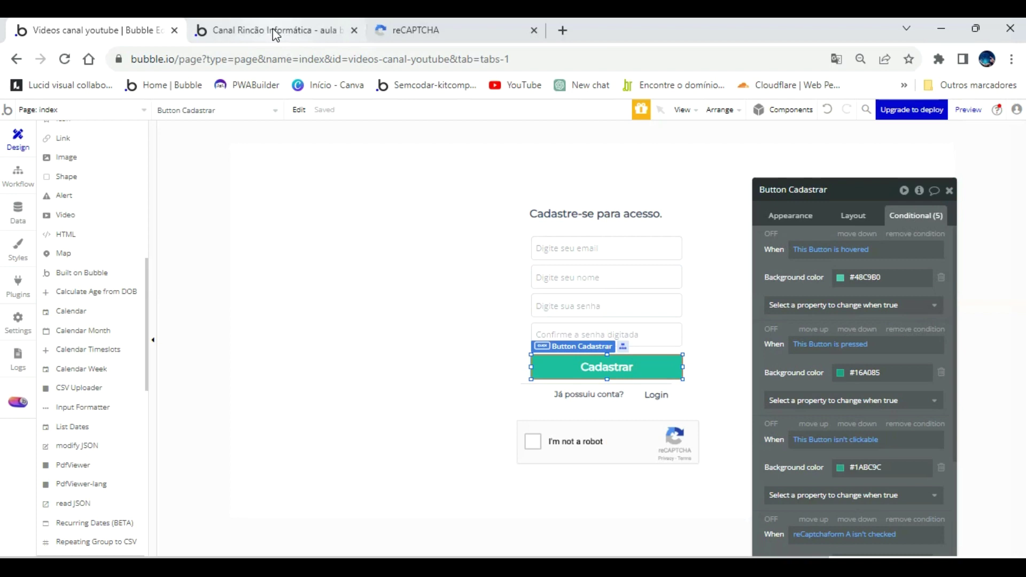
{"action": "left_click", "coordinate": [273, 31]}
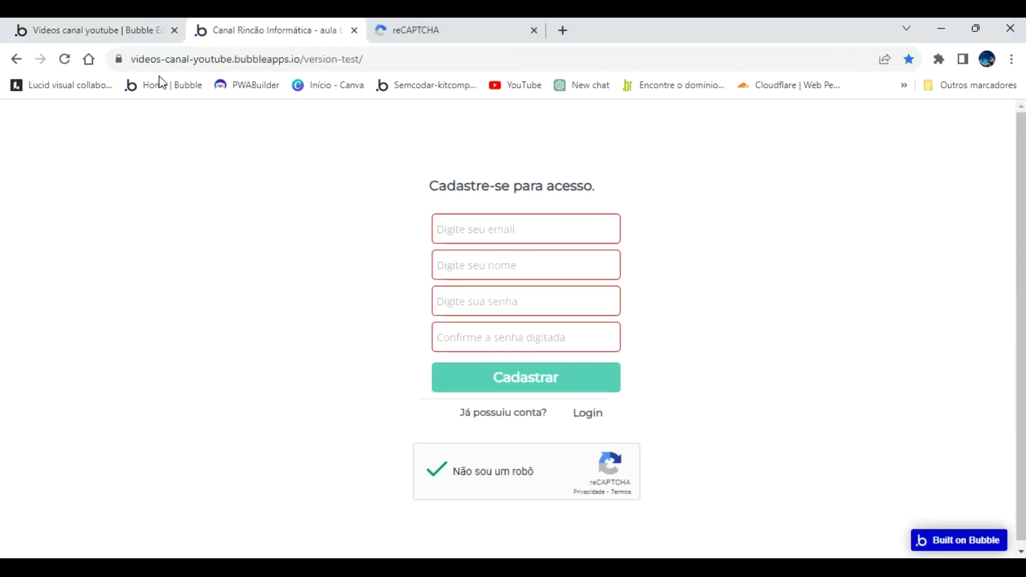
Reload the sign-up page and fill in the test user's email, name, password and confirmation.
{"action": "left_click", "coordinate": [64, 60]}
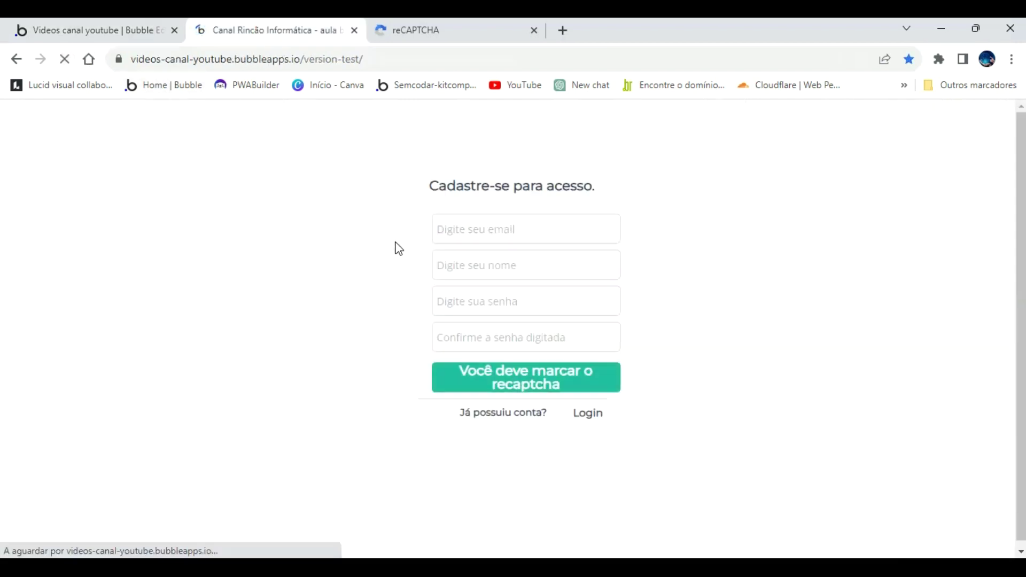
{"action": "left_click", "coordinate": [488, 224]}
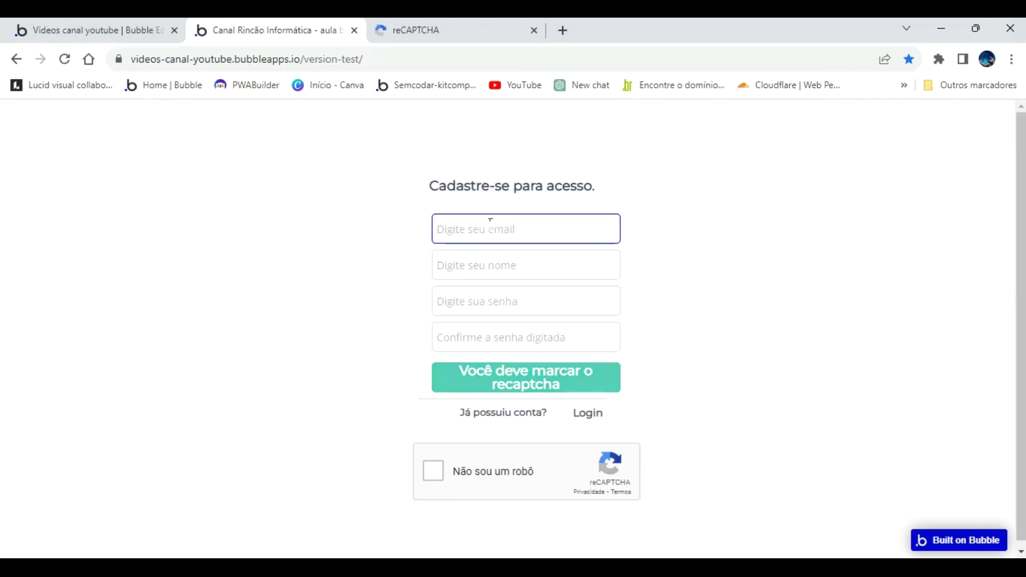
{"action": "type", "text": "José Renat"}
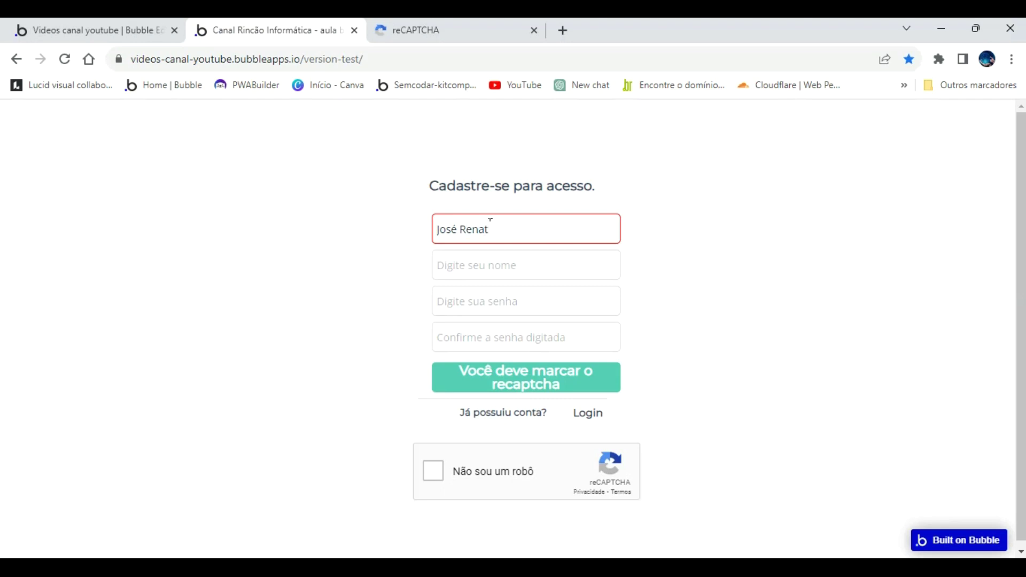
{"action": "key", "text": "BackSpace"}
{"action": "key", "text": "BackSpace"}
{"action": "key", "text": "BackSpace"}
{"action": "key", "text": "BackSpace"}
{"action": "key", "text": "BackSpace"}
{"action": "key", "text": "BackSpace"}
{"action": "key", "text": "BackSpace"}
{"action": "key", "text": "BackSpace"}
{"action": "key", "text": "BackSpace"}
{"action": "type", "text": "ren"}
{"action": "key", "text": "Tab"}
{"action": "type", "text": "José"}
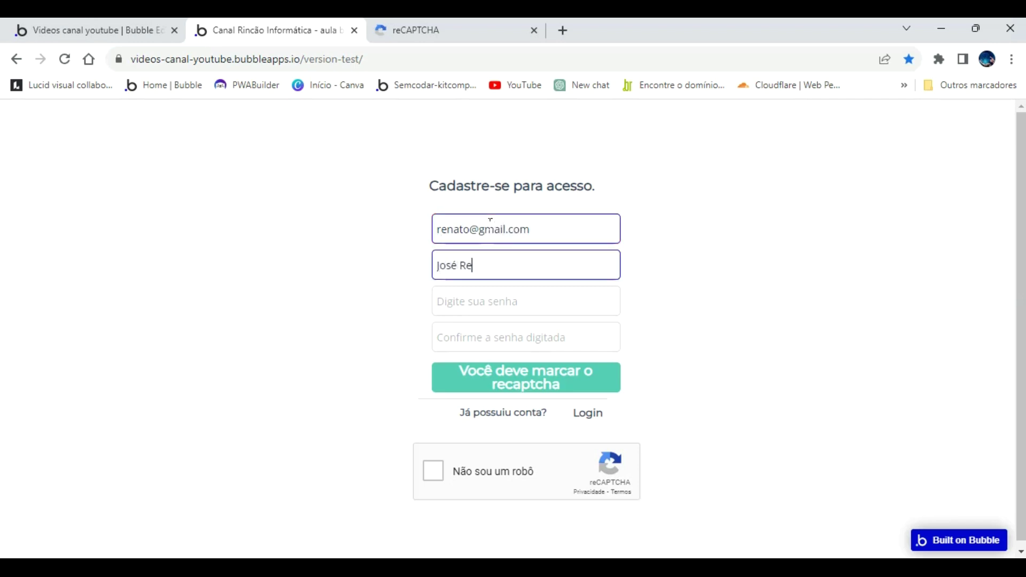
{"action": "key", "text": "Tab"}
{"action": "type", "text": "12"}
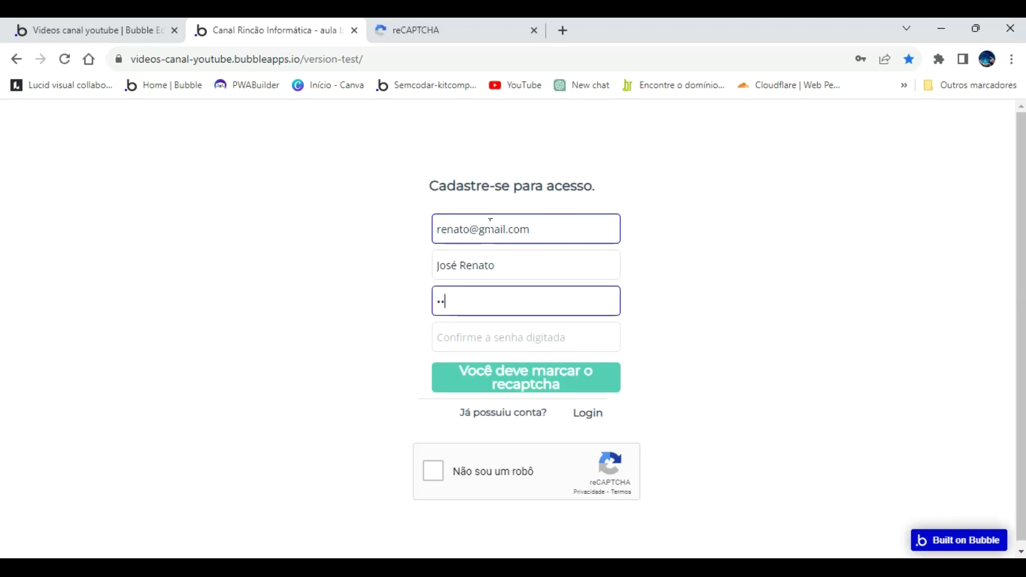
{"action": "key", "text": "Tab"}
{"action": "type", "text": "1"}
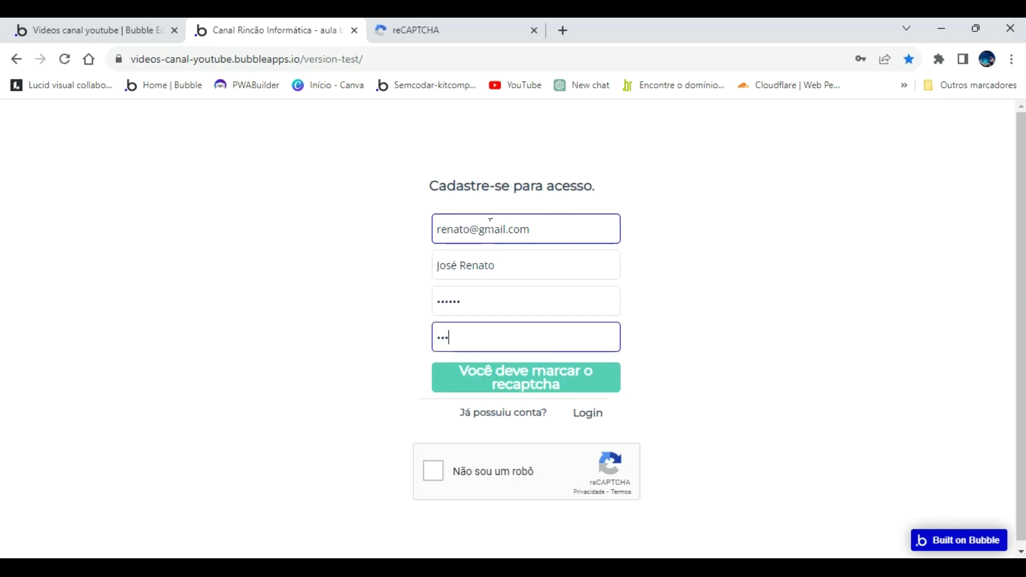
Try Cadastrar with the reCAPTCHA unchecked, then tick the reCAPTCHA and submit the sign-up.
{"action": "left_click", "coordinate": [529, 373]}
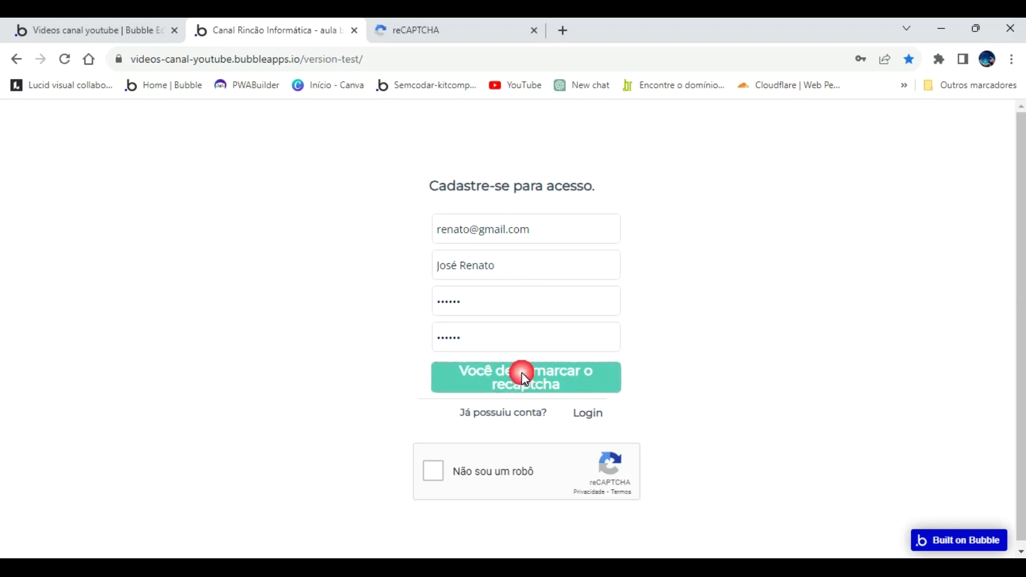
{"action": "left_click", "coordinate": [427, 474]}
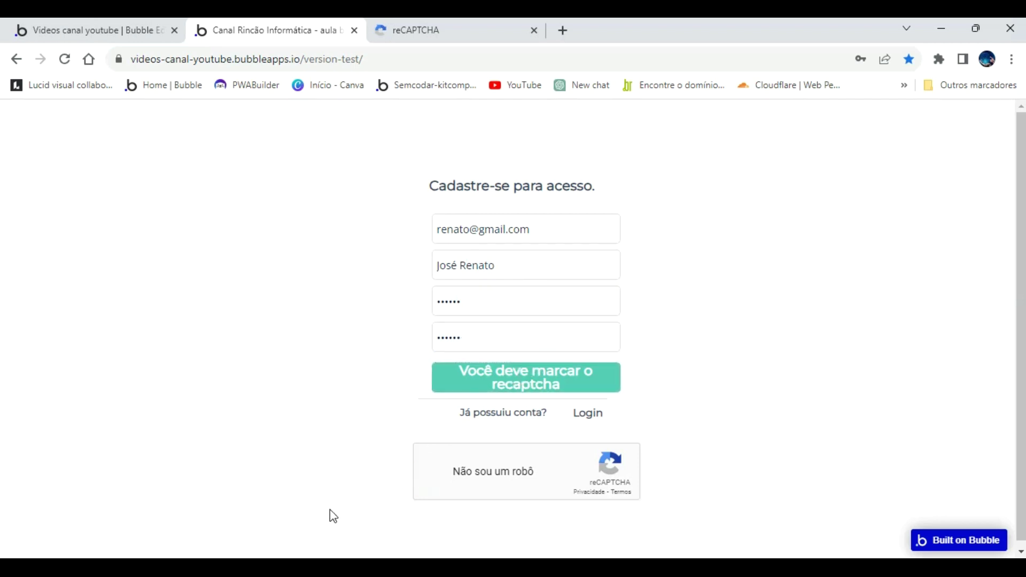
{"action": "left_click", "coordinate": [543, 385]}
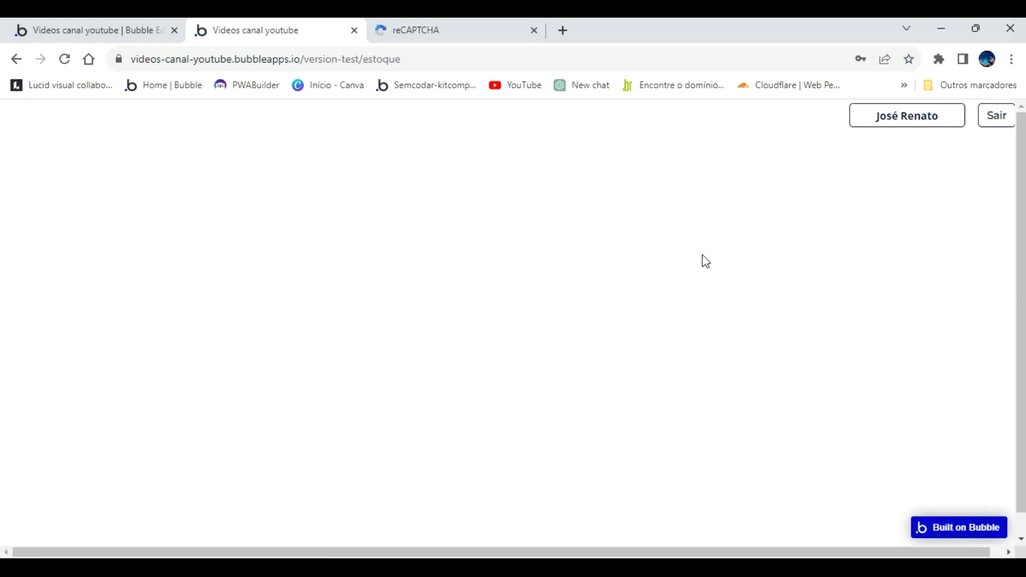
Open the Page is loaded workflow and inspect its set-state step's signup value.
{"action": "left_click", "coordinate": [126, 30]}
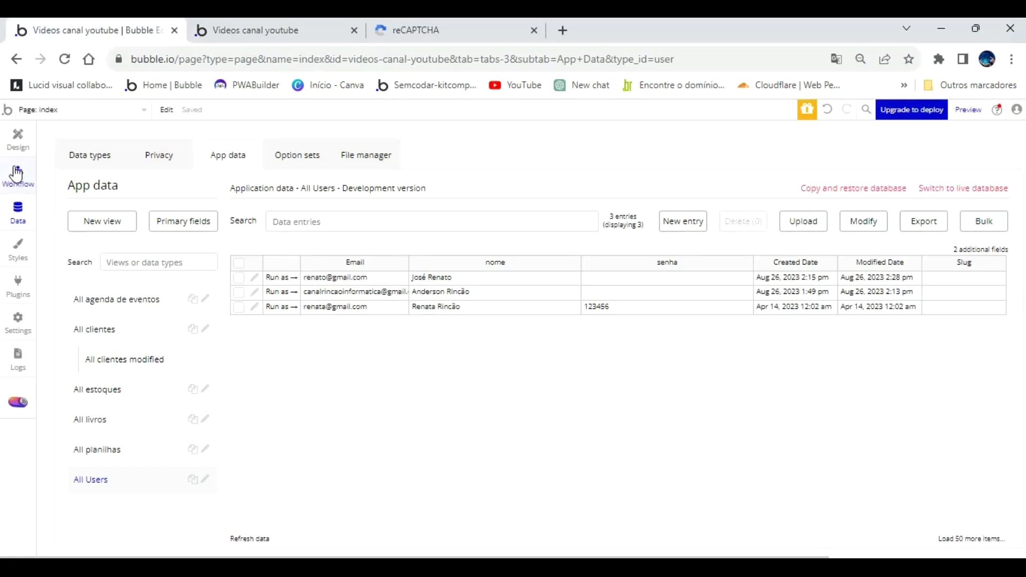
{"action": "left_click", "coordinate": [17, 172]}
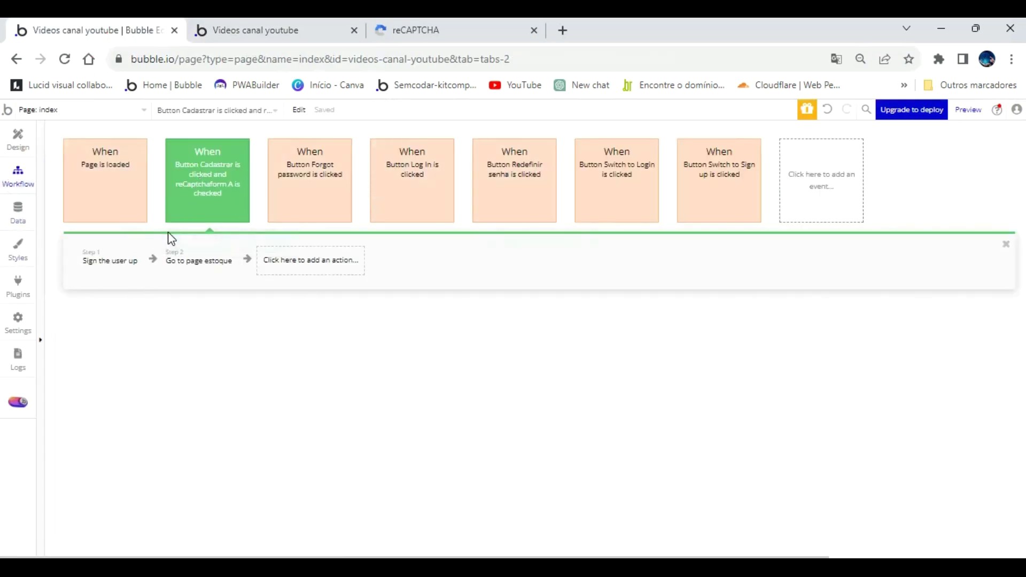
{"action": "left_click", "coordinate": [104, 188]}
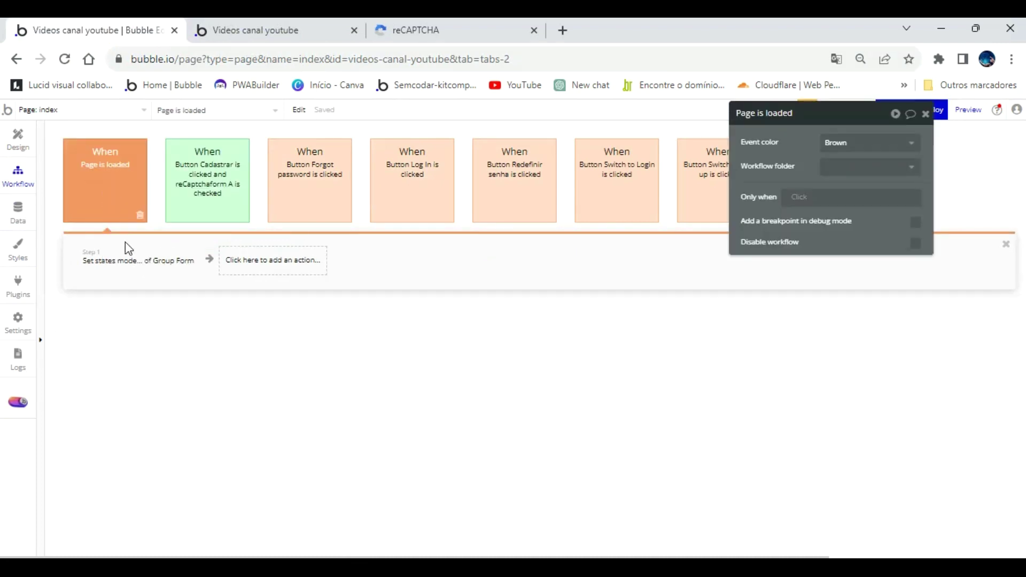
{"action": "left_click", "coordinate": [147, 267]}
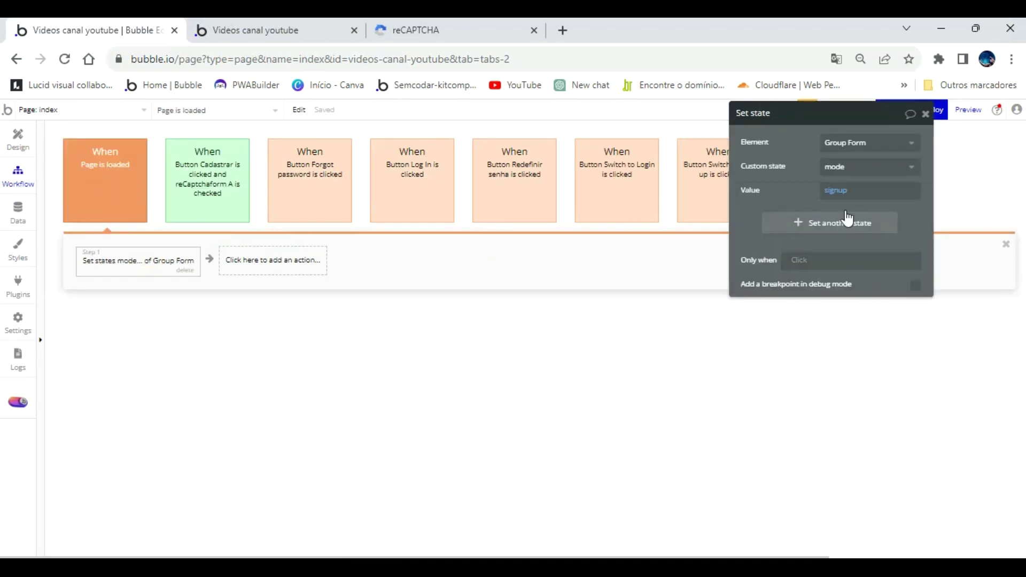
{"action": "left_click", "coordinate": [842, 203]}
Add a Set focus step targeting Input Email (sign up) to the Page is loaded workflow.
{"action": "left_click", "coordinate": [260, 267]}
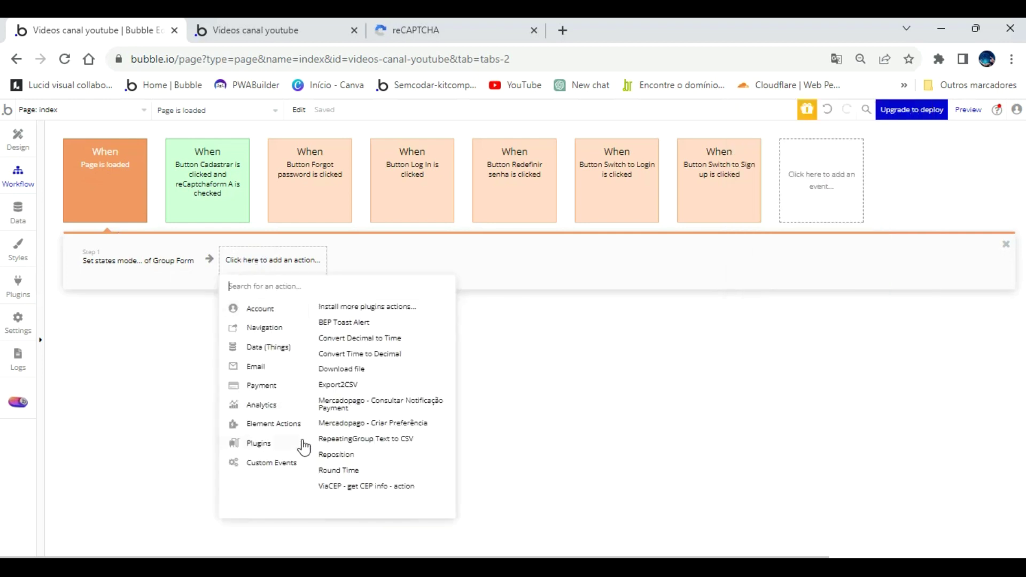
{"action": "mouse_move", "coordinate": [296, 428]}
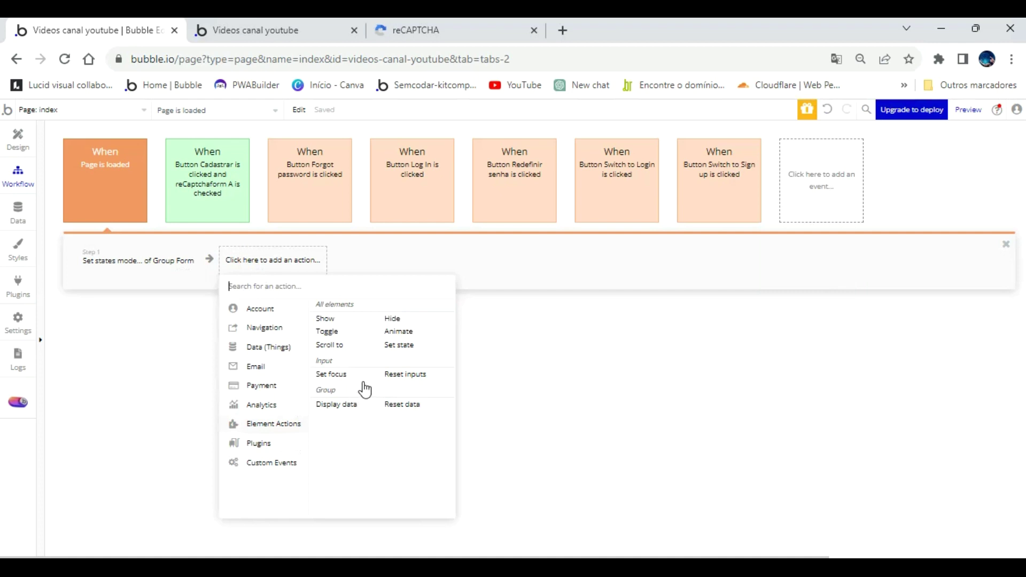
{"action": "left_click", "coordinate": [334, 375]}
{"action": "left_click", "coordinate": [861, 144]}
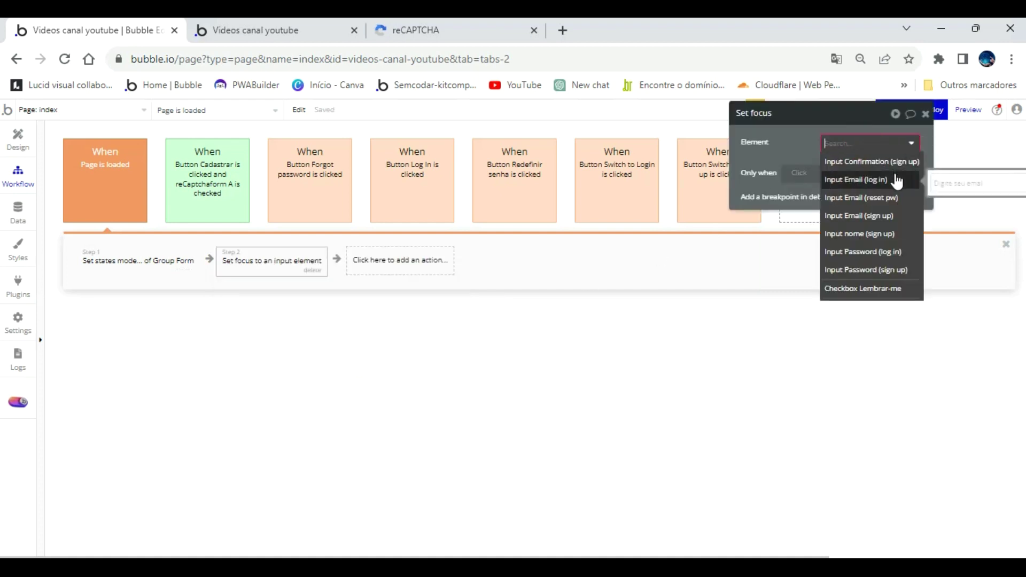
{"action": "left_click", "coordinate": [899, 219]}
{"action": "left_click", "coordinate": [337, 143]}
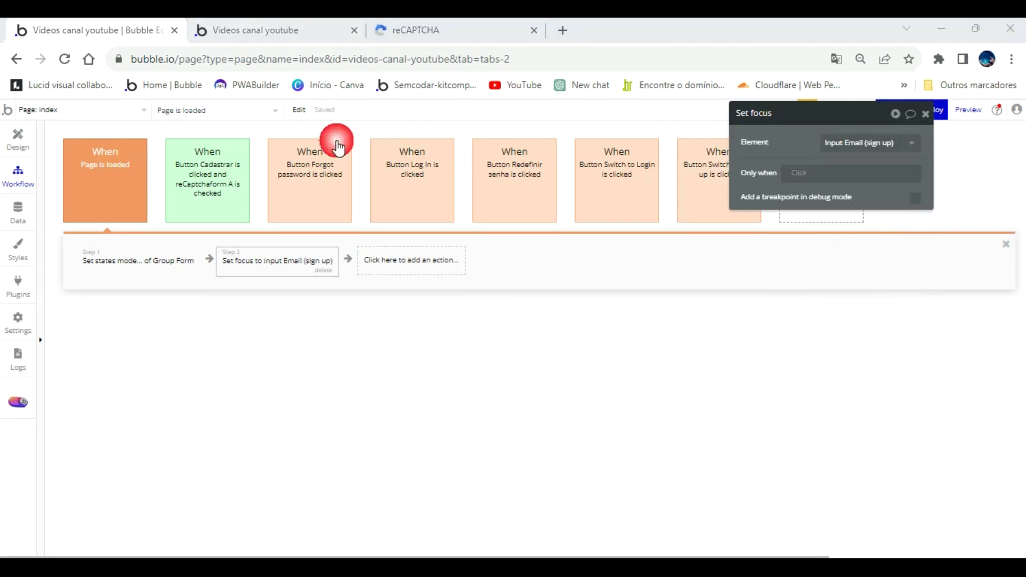
{"action": "left_click", "coordinate": [298, 38]}
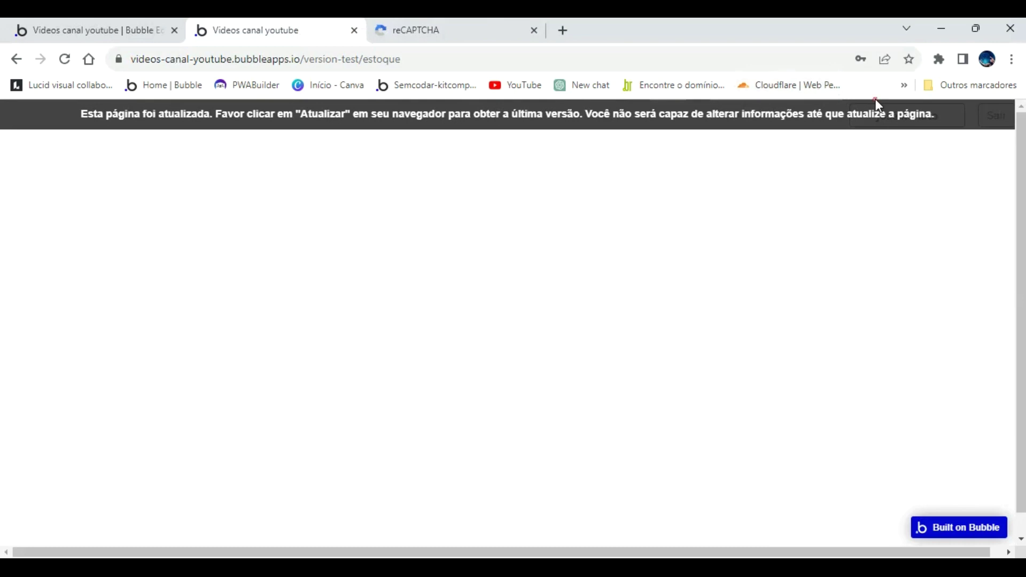
Reload the app from the update banner and log out with Sair.
{"action": "left_click", "coordinate": [875, 110]}
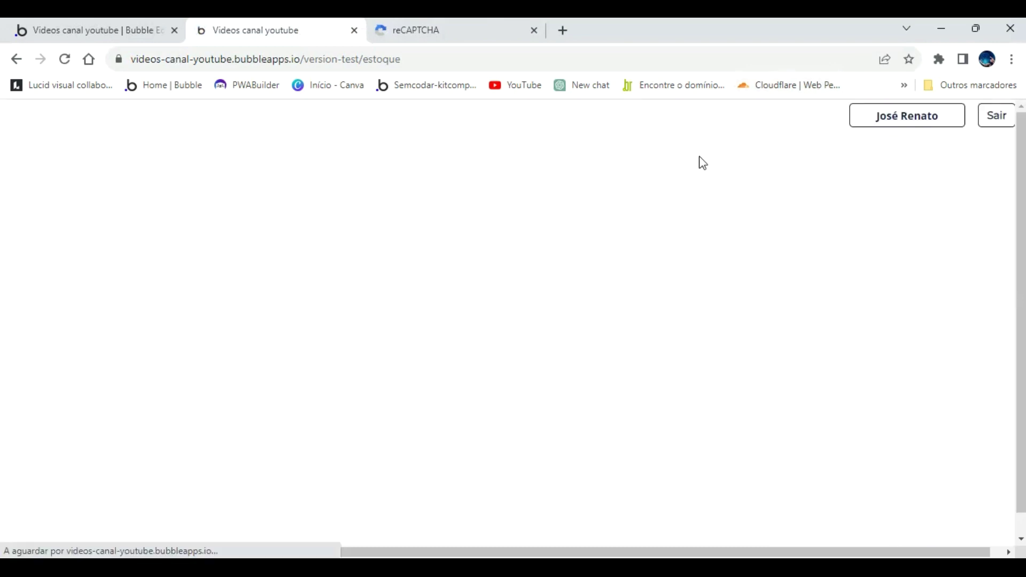
{"action": "left_click", "coordinate": [995, 117]}
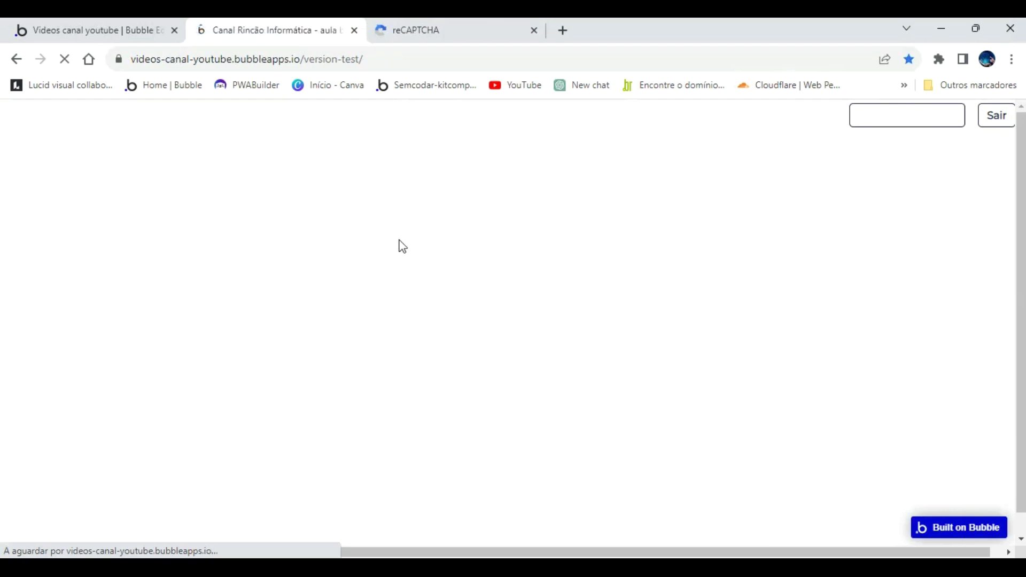